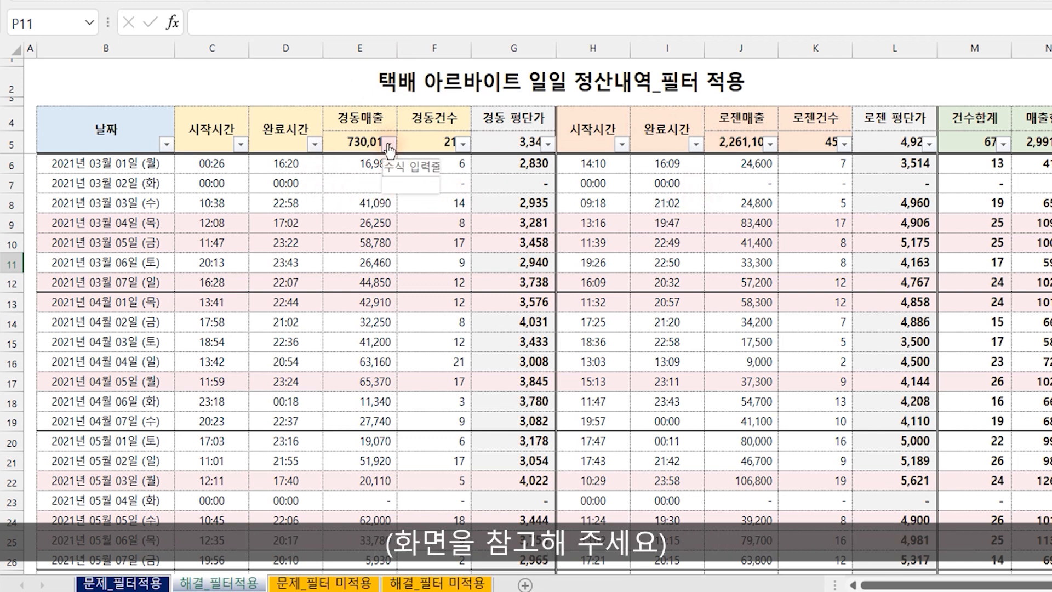
Examine the function number options of a trial SUBTOTAL formula in empty cell P8 beside the table, and discard the formula
click(372, 143)
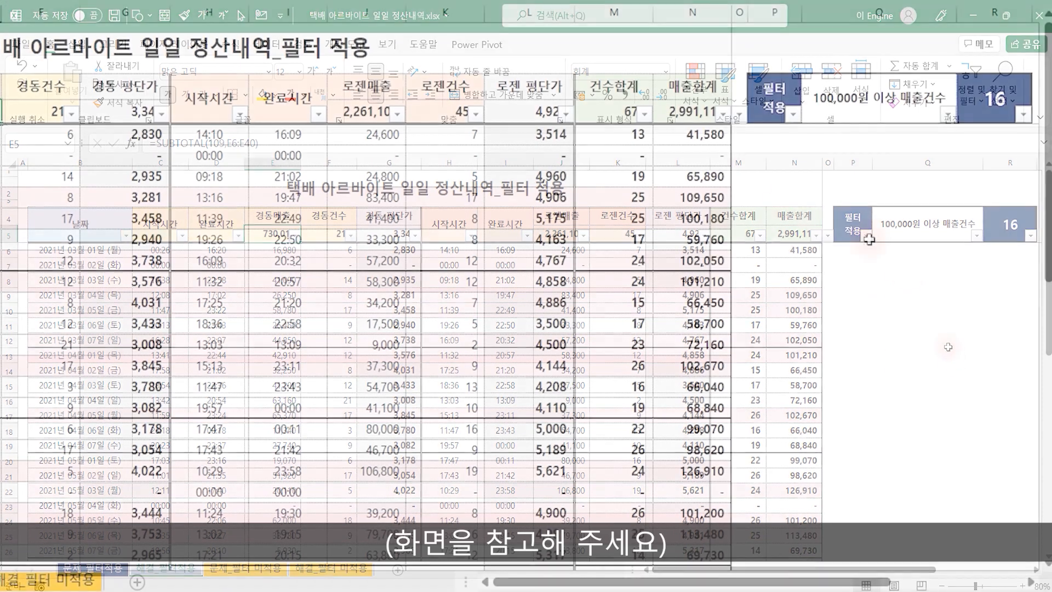
click(854, 281)
text(=)
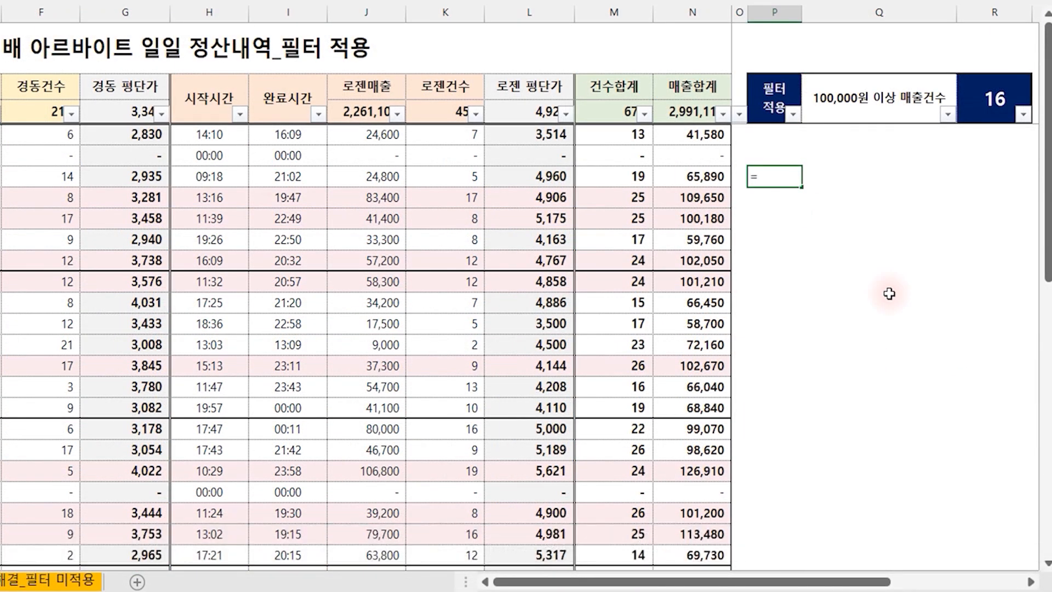
text(subto)
key(Tab)
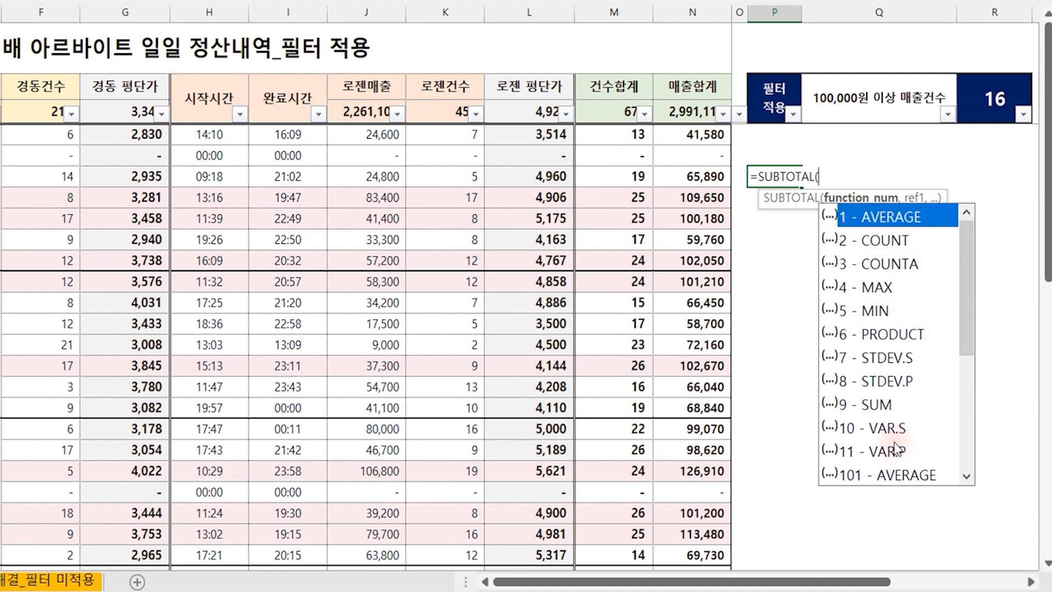
click(877, 452)
key(Down)
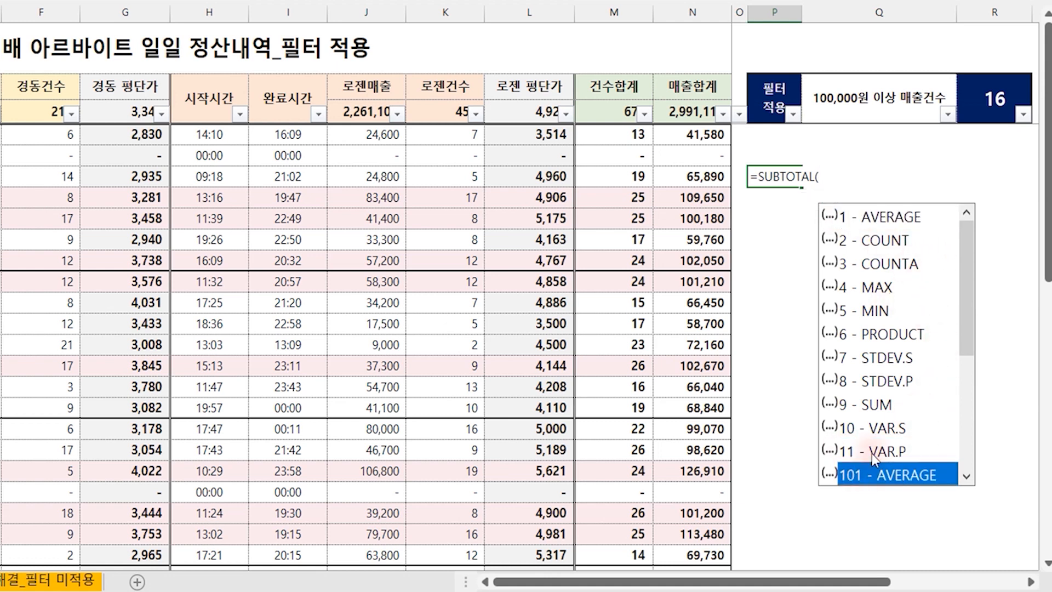
click(892, 219)
click(927, 454)
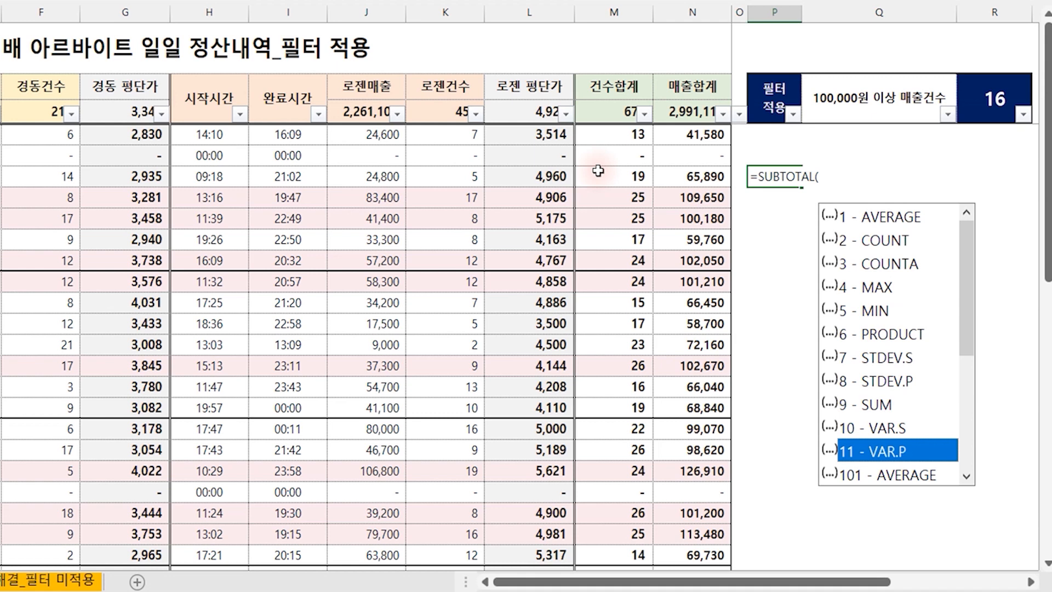
key(Escape)
key(Escape)
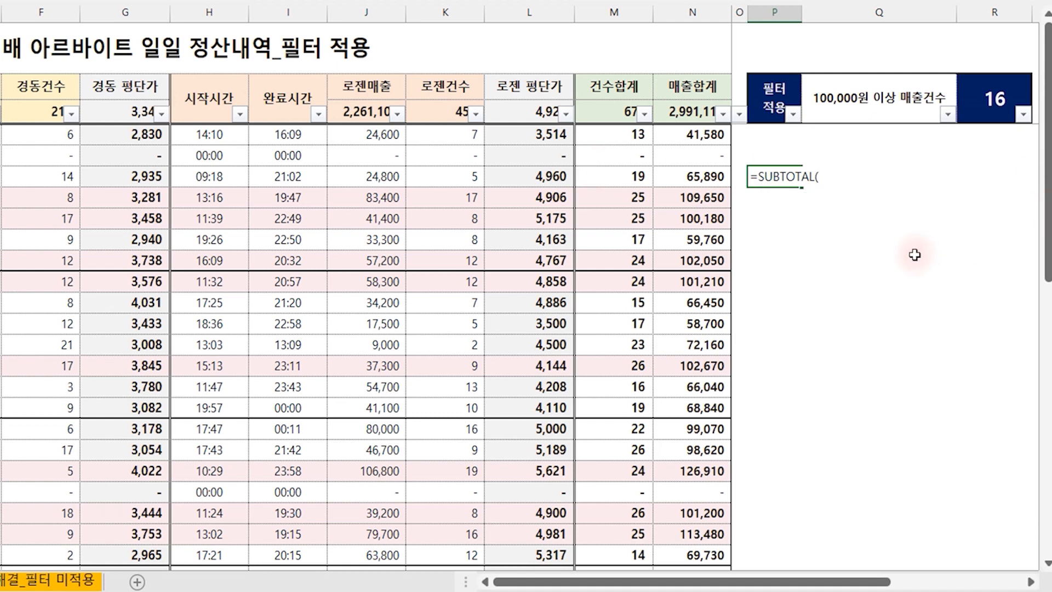
click(850, 254)
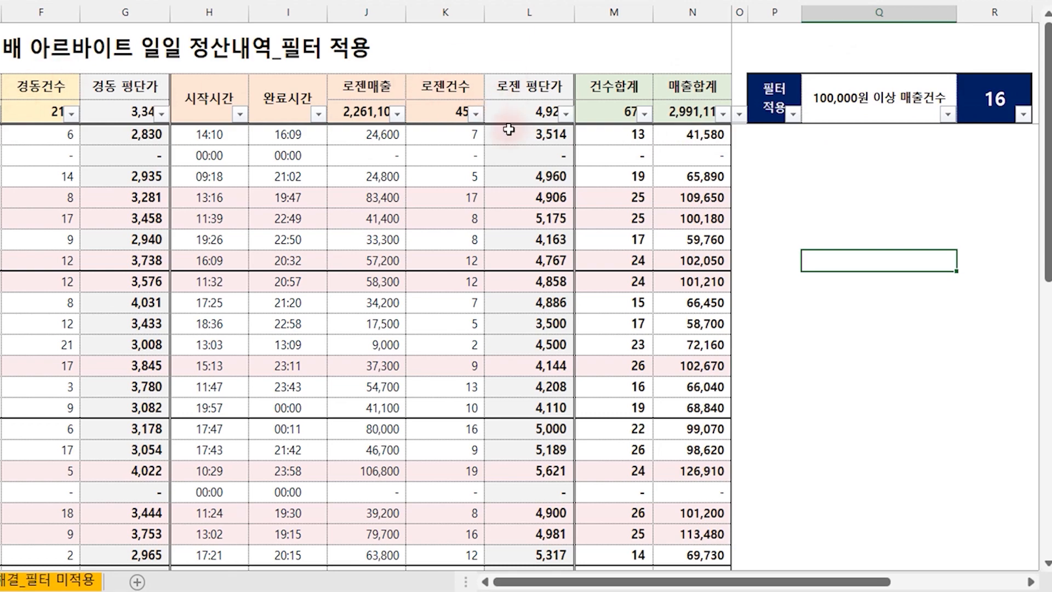
Filter the 날짜 column on the 해결_필터적용 sheet to show only 03월 of 2021
click(710, 192)
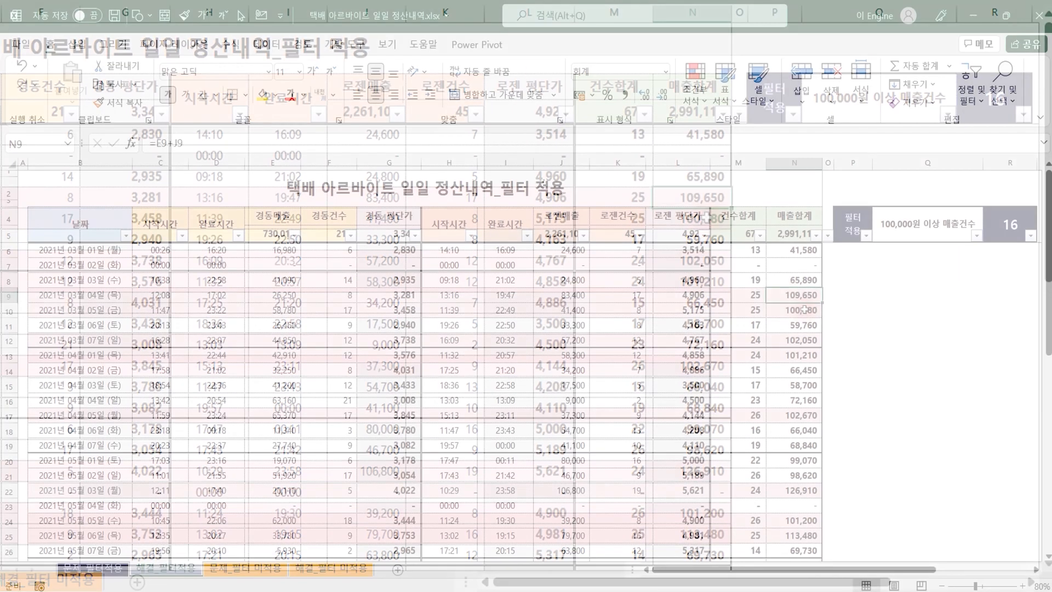
click(804, 309)
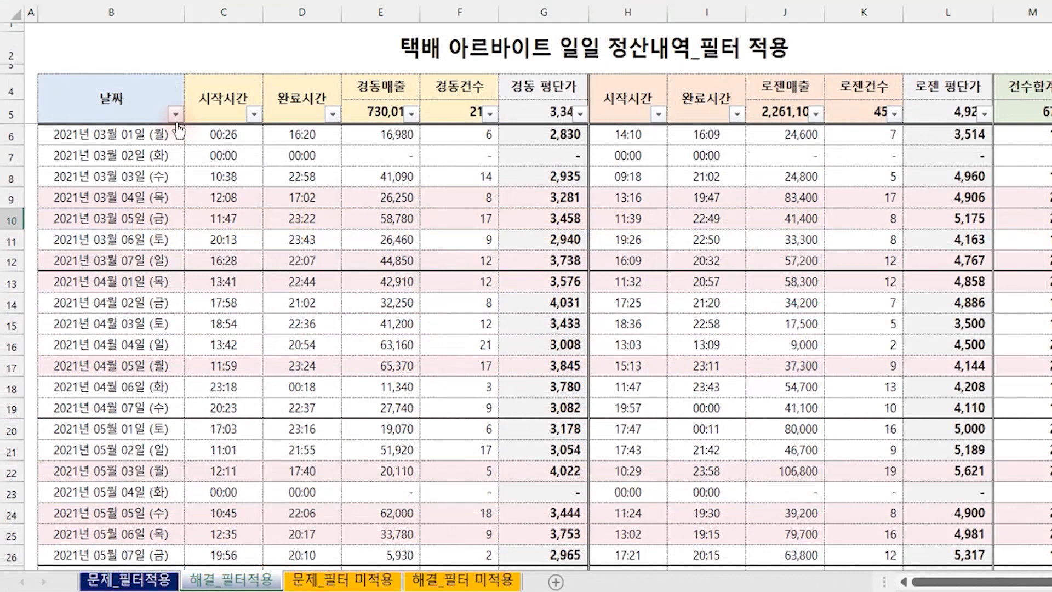
click(126, 236)
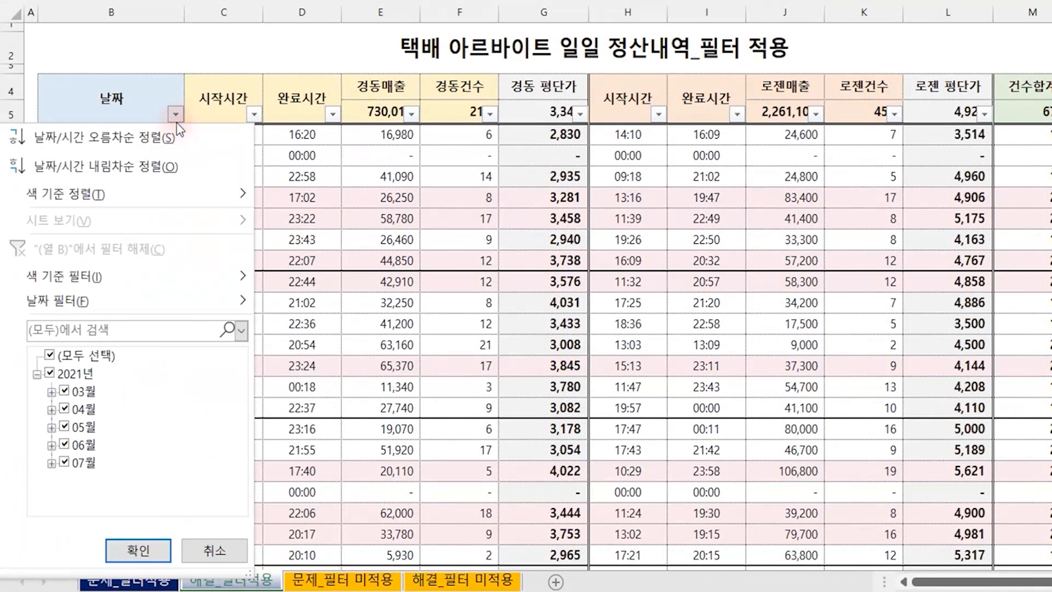
click(50, 355)
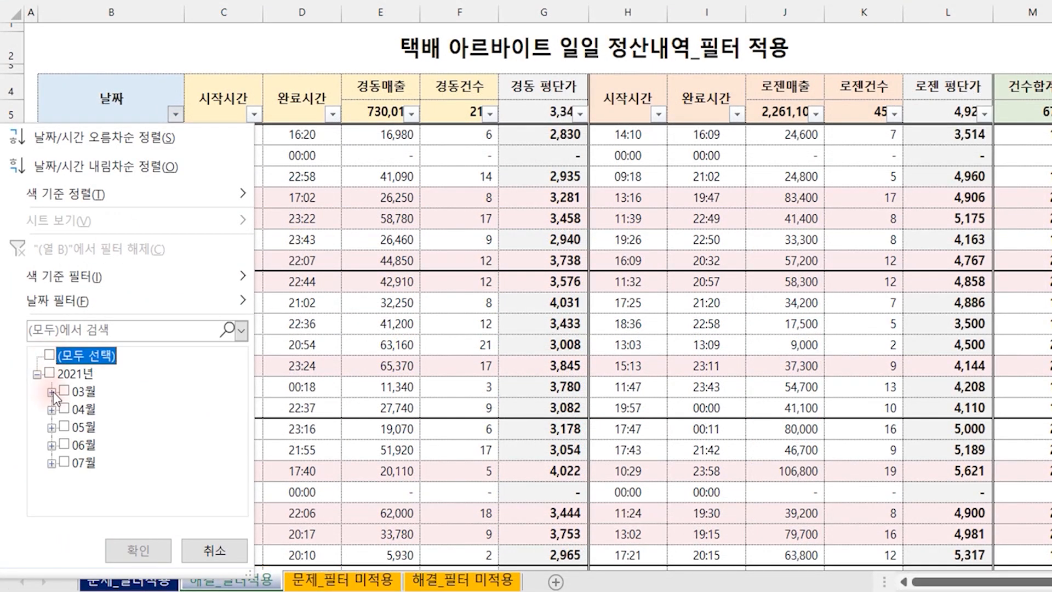
click(63, 391)
click(142, 555)
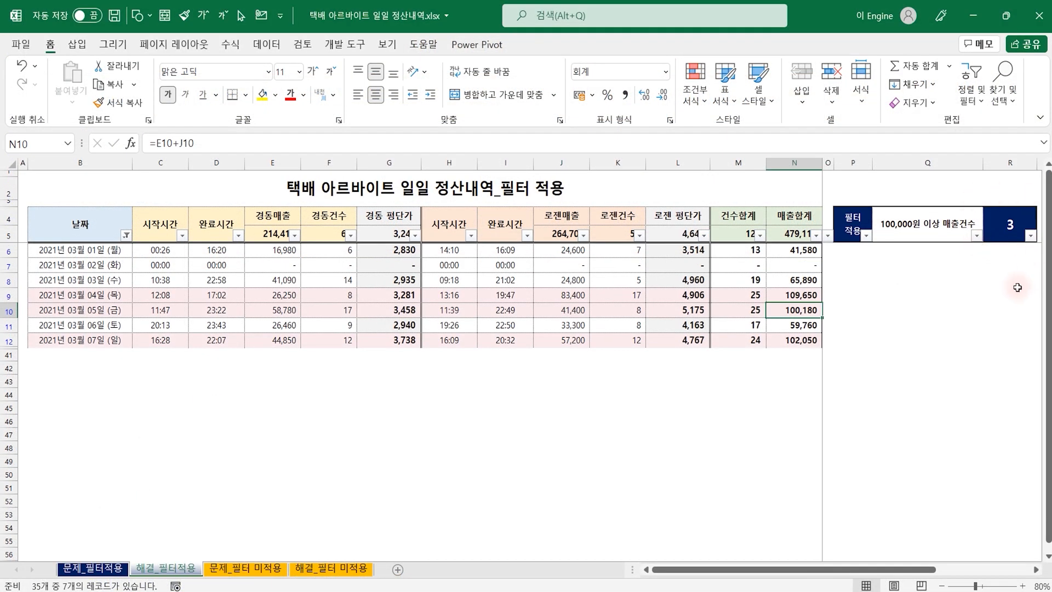
Examine the 건수합계 and 매출합계 values of the filtered March rows with sales of at least 100,000
click(796, 296)
click(797, 312)
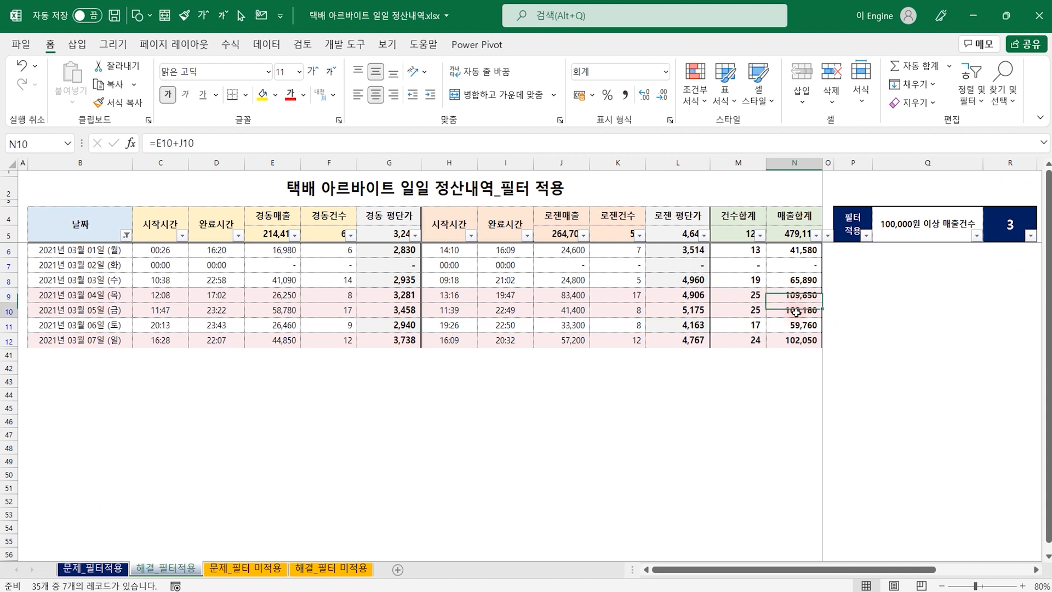
click(741, 294)
click(746, 312)
click(755, 341)
click(800, 341)
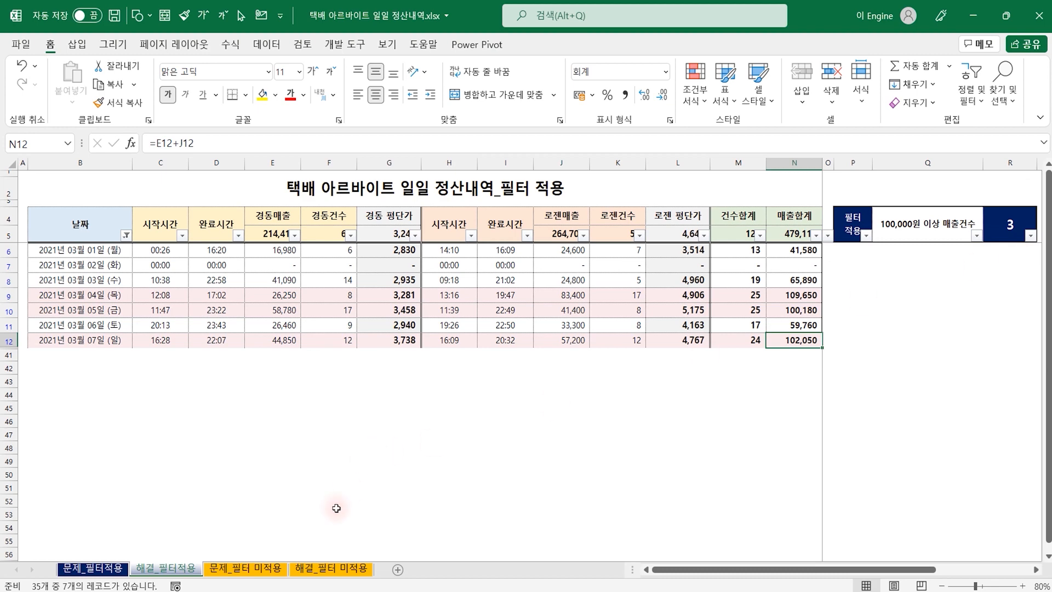
Set the month selector in P4 of the 해결_필터 미적용 sheet to 7
click(329, 570)
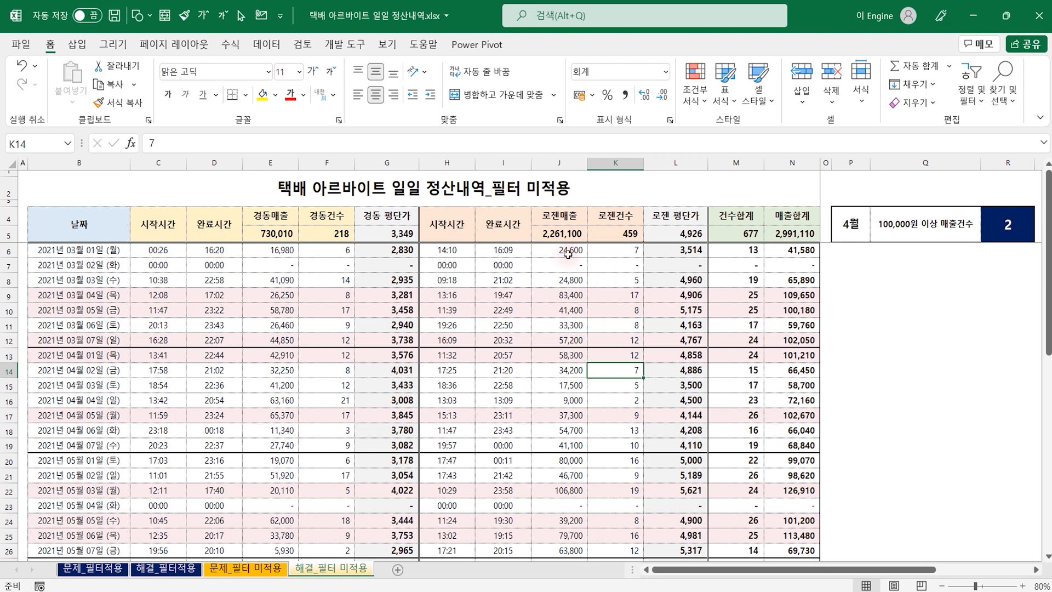
click(850, 224)
click(877, 218)
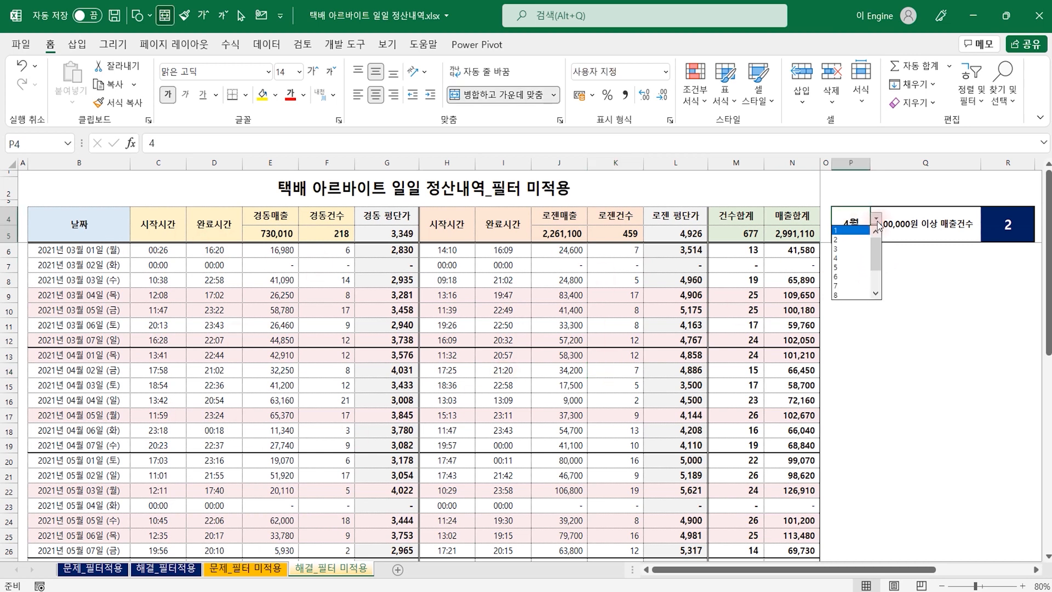
click(851, 286)
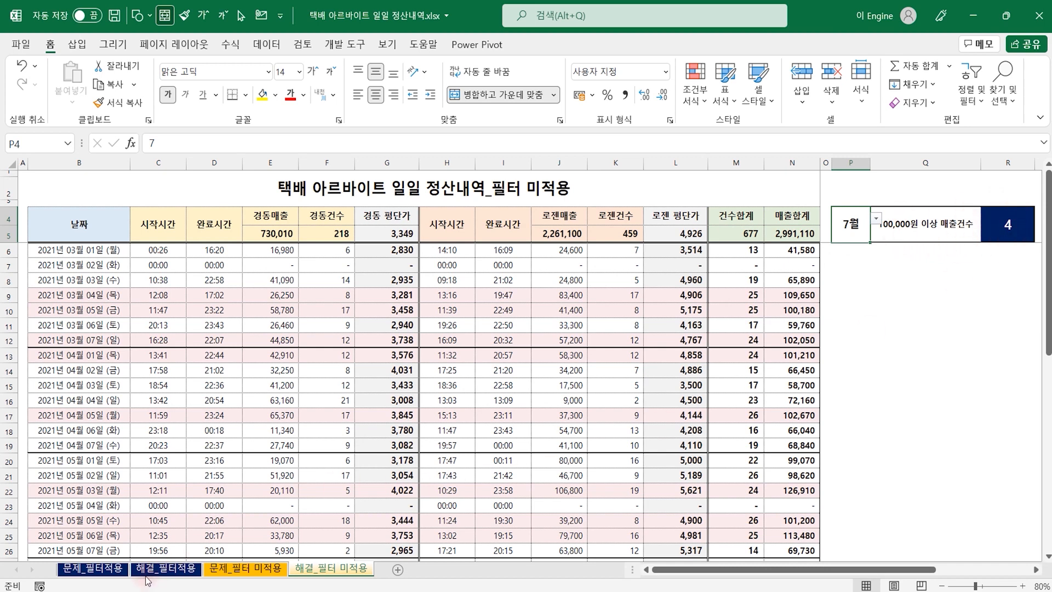
On the 문제_필터적용 sheet, enter the two-line label "필터 / 적용" in cell P4
click(92, 568)
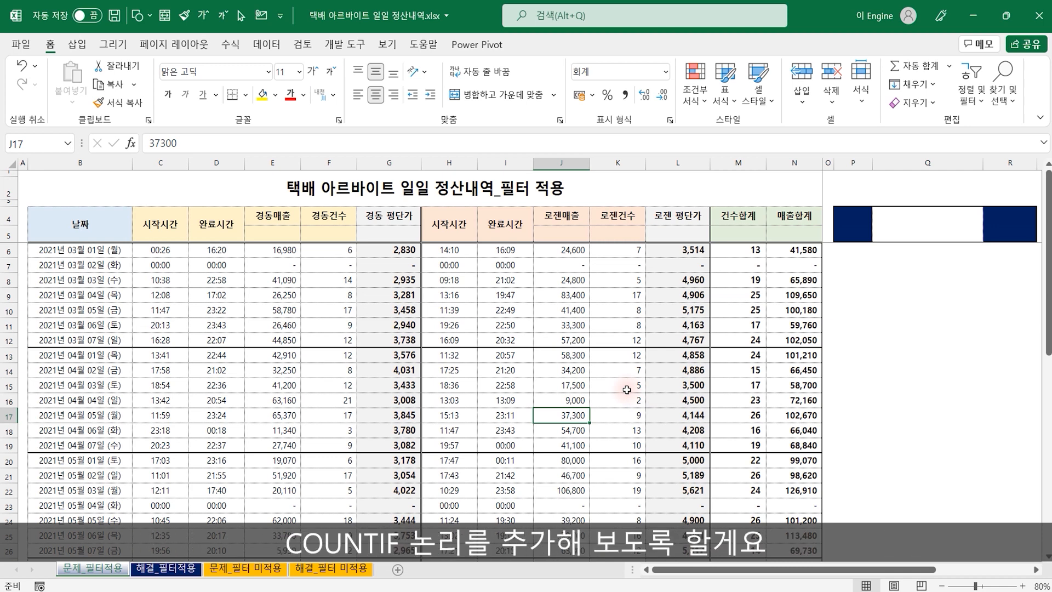
click(855, 220)
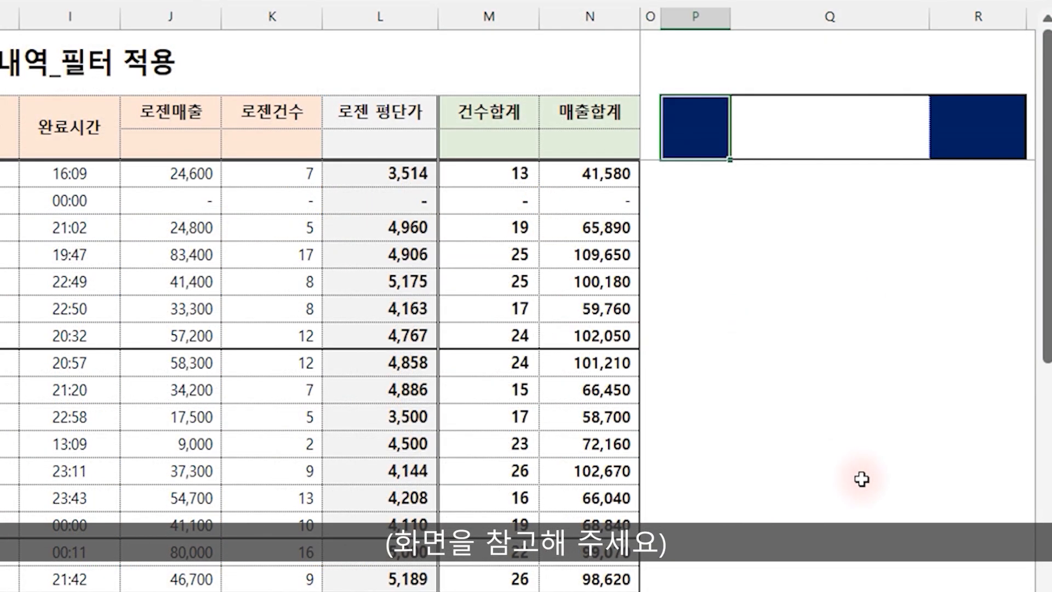
text(필터)
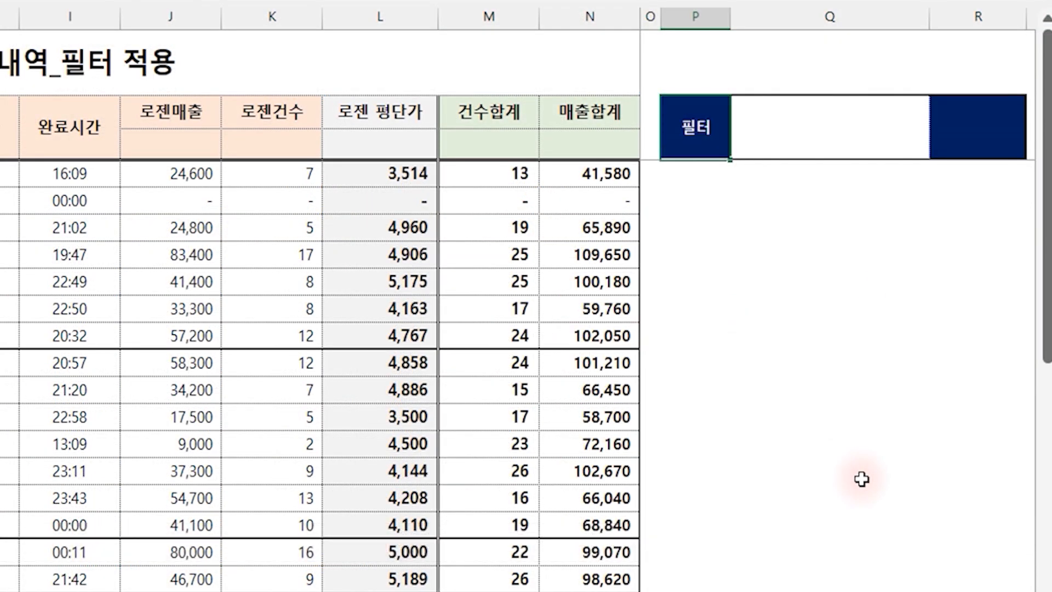
key(alt+Return)
text(적용)
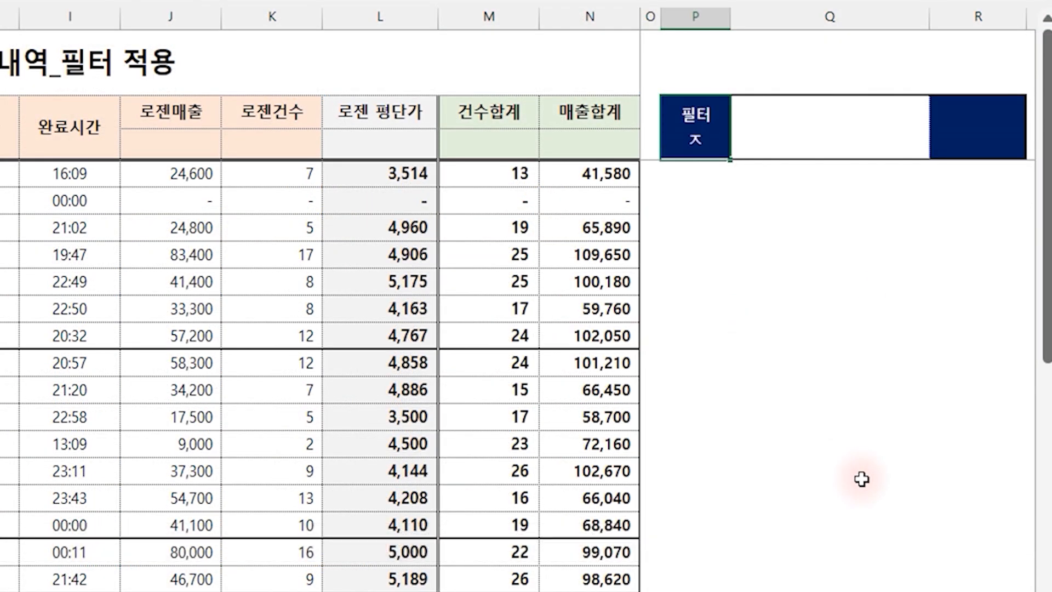
key(Return)
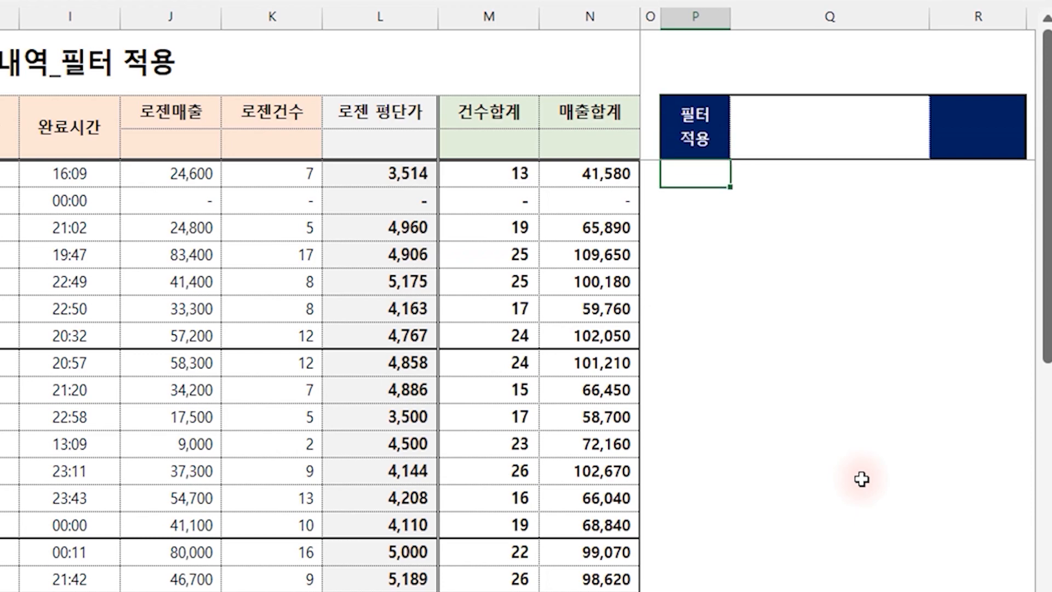
Apply the custom number format "#,##0원 이상 매출건수" to cell Q4
key(Up)
key(Right)
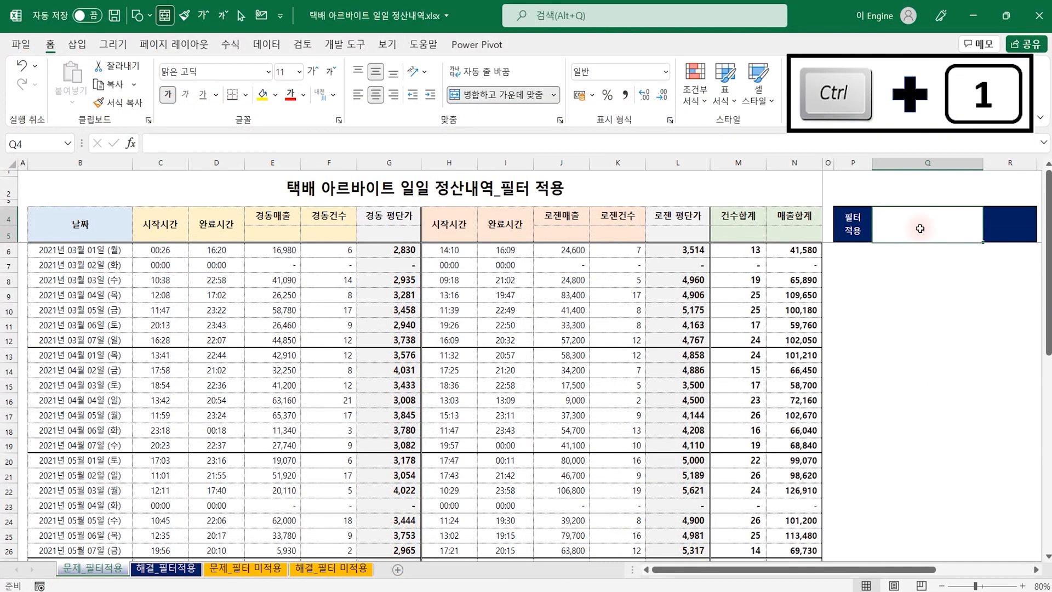
key(ctrl+1)
click(228, 348)
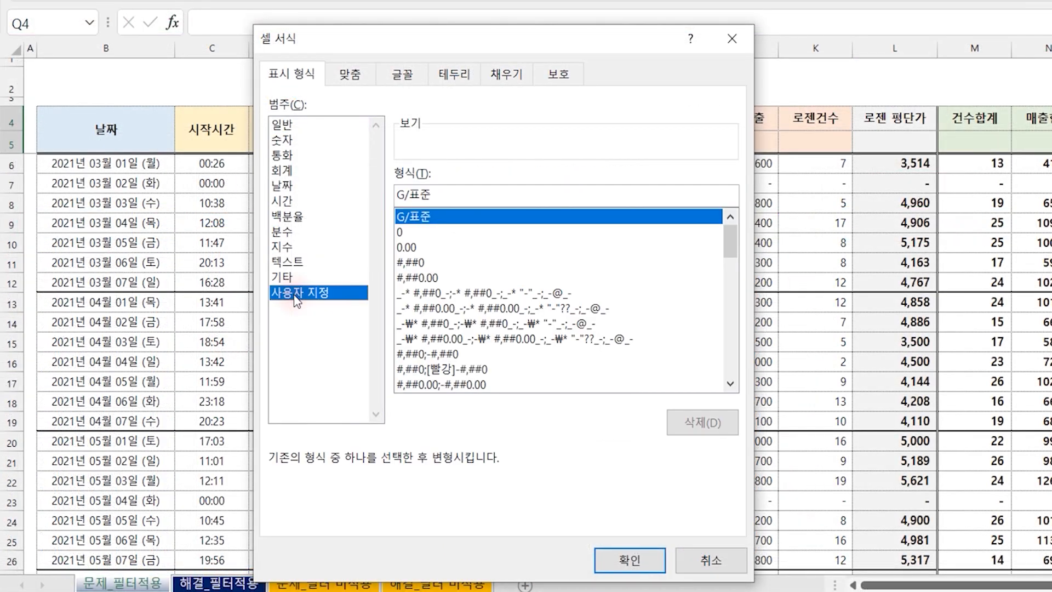
click(420, 263)
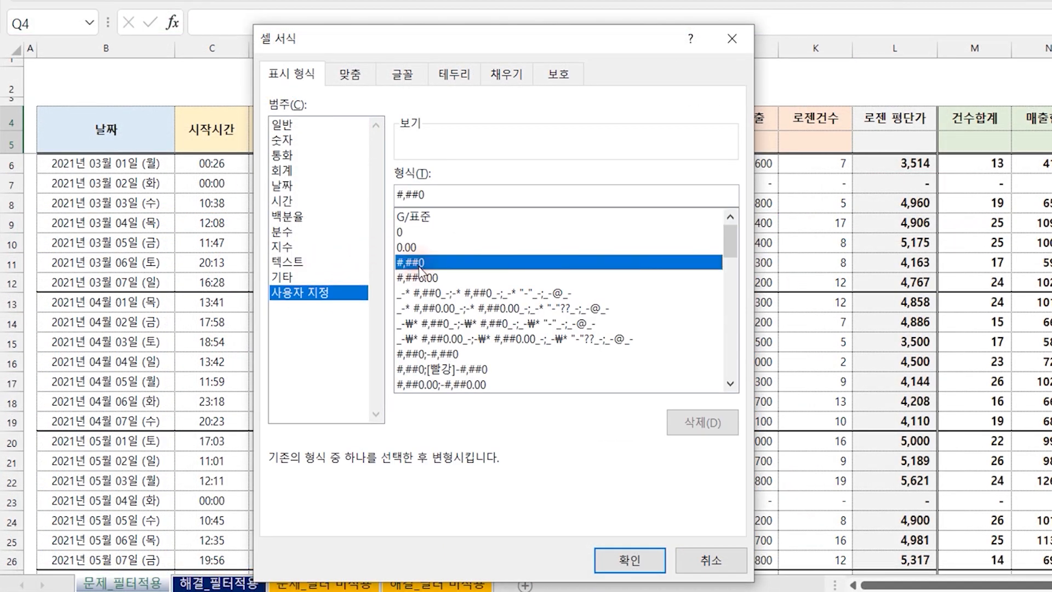
click(444, 196)
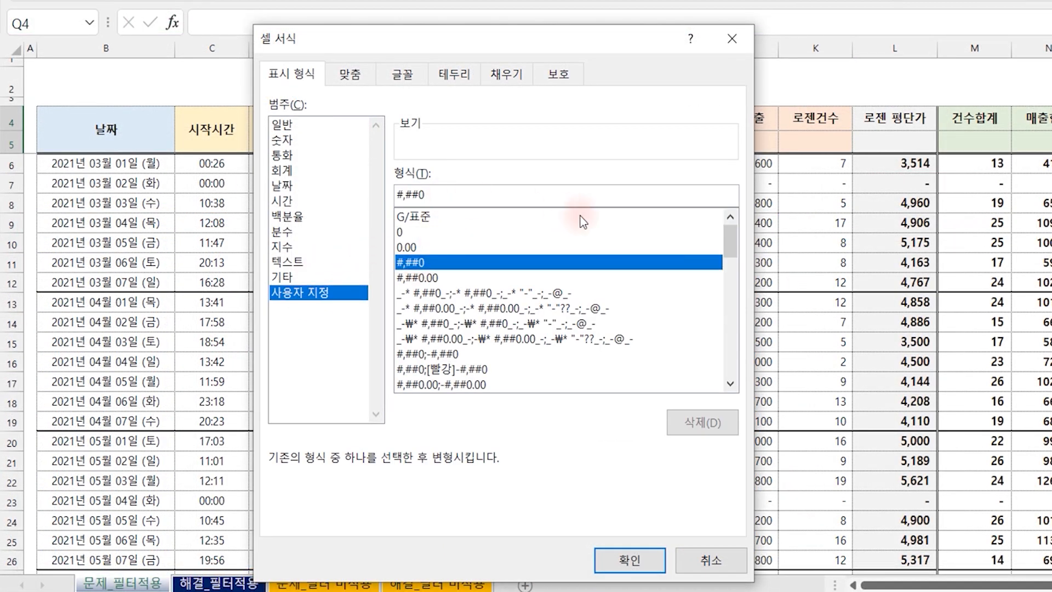
text(원 이상 매추)
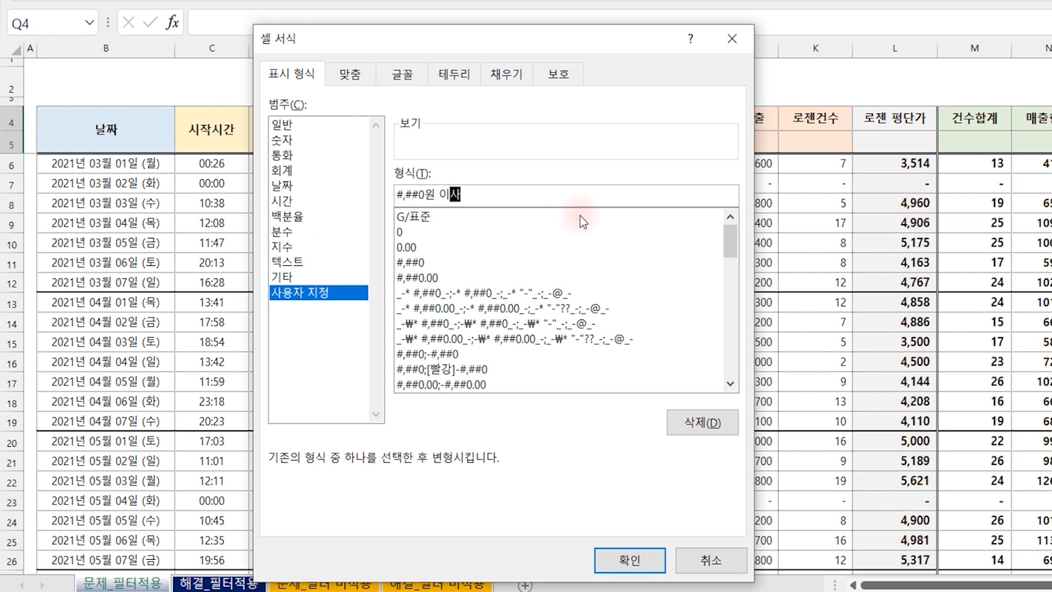
text(건수)
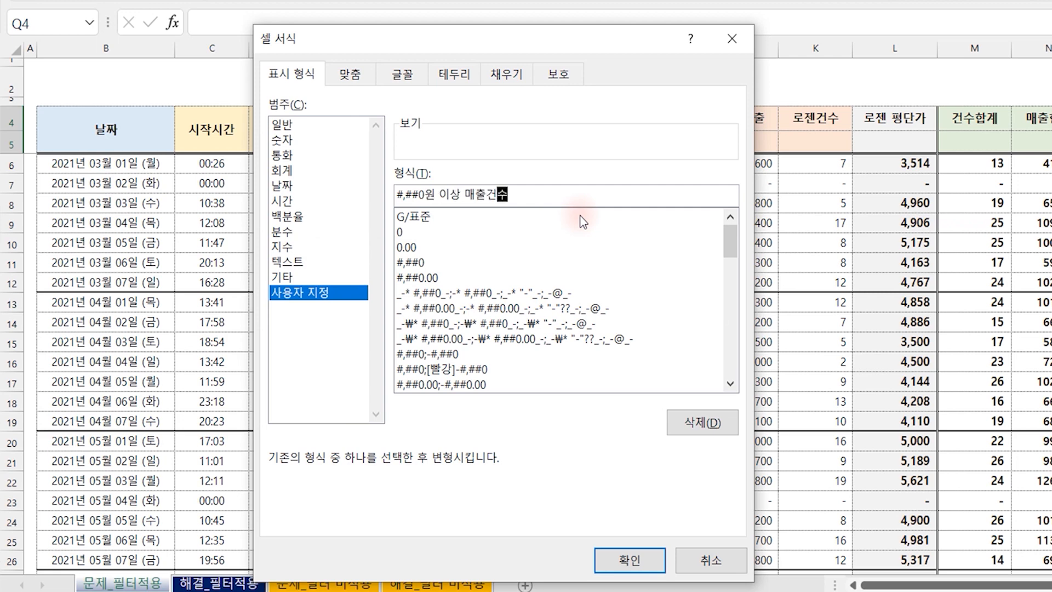
key(Return)
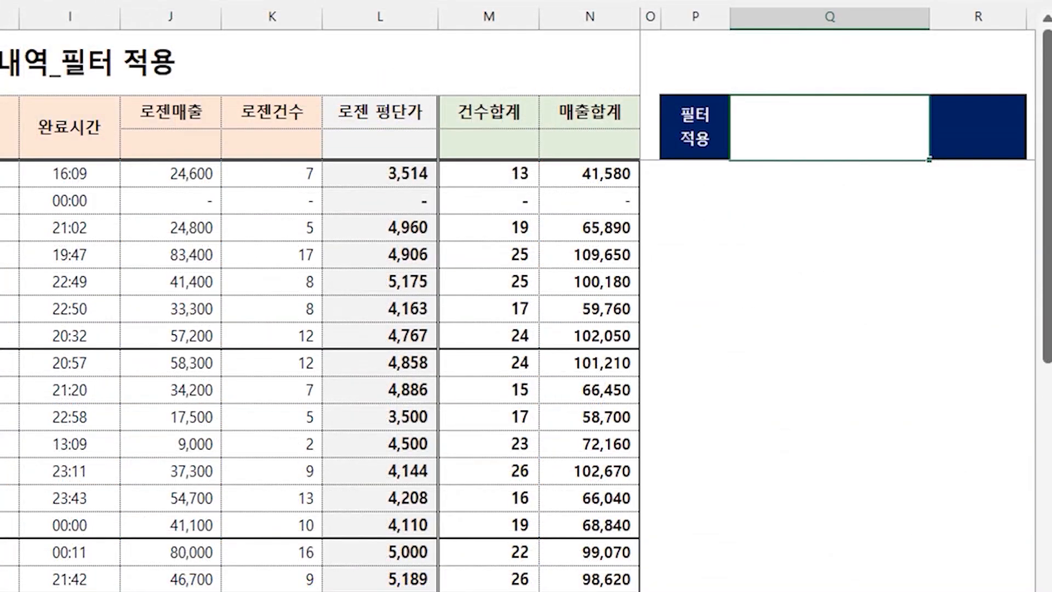
Enter 100000 in cell Q4 as the sales threshold and select the neighbouring result cell R4
text(100000)
key(Return)
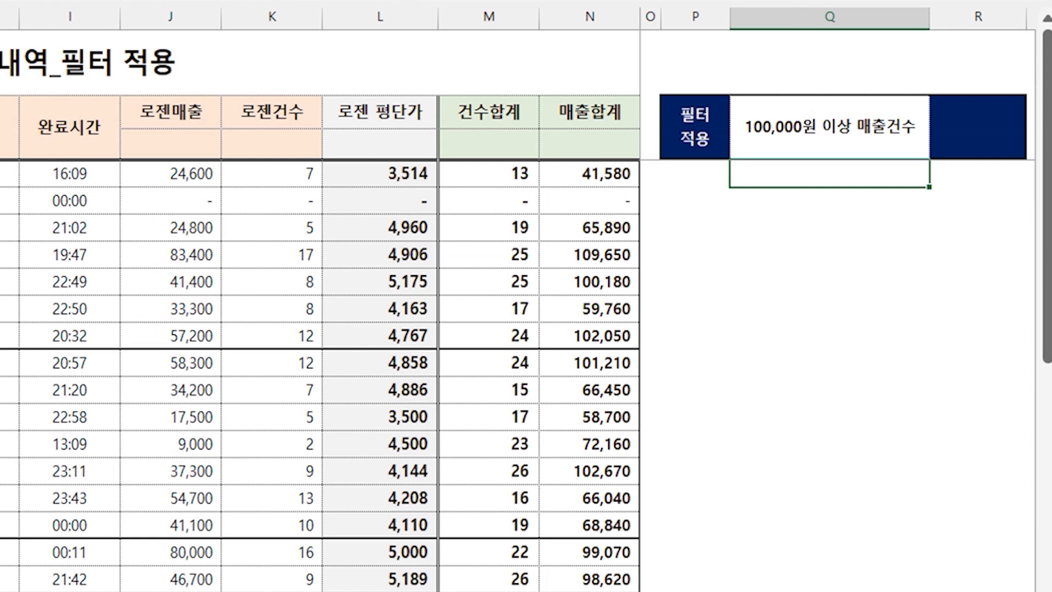
key(Up)
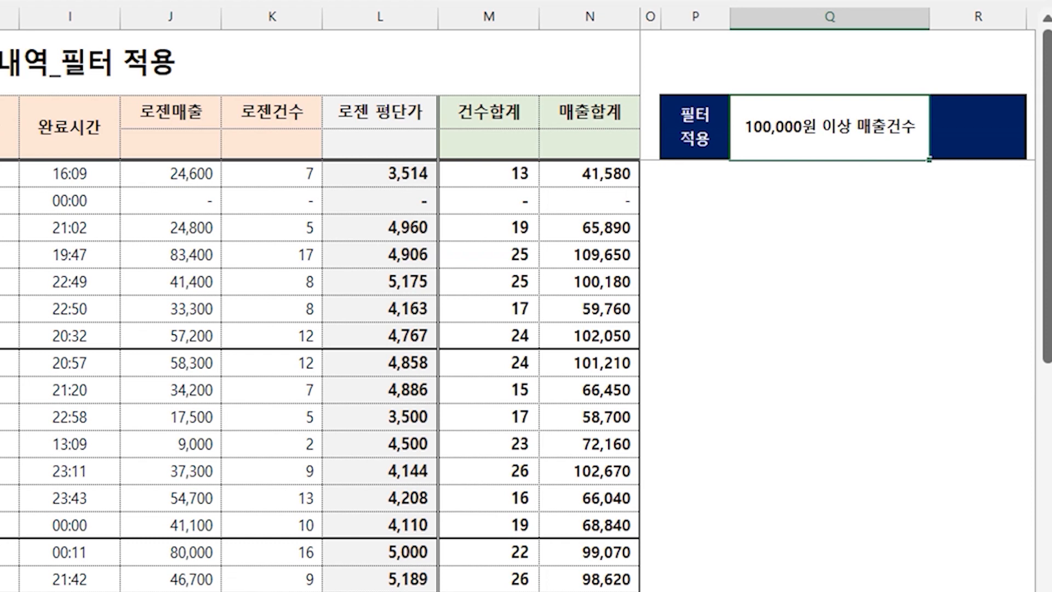
key(Right)
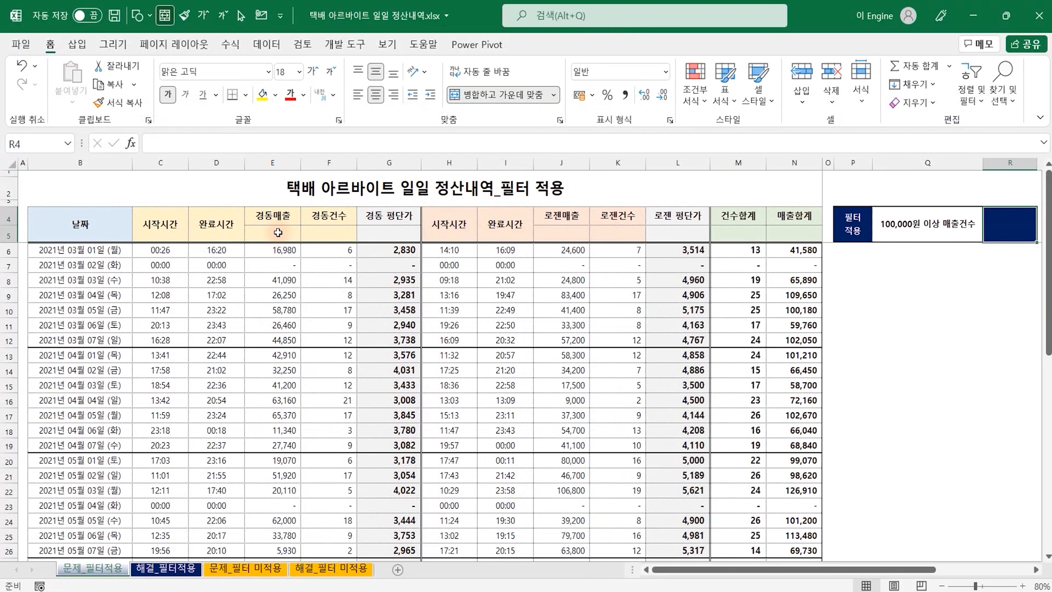
Enter =SUBTOTAL(109,E6:E40) in cell E5 to total the visible 경동매출 values
click(278, 232)
click(788, 234)
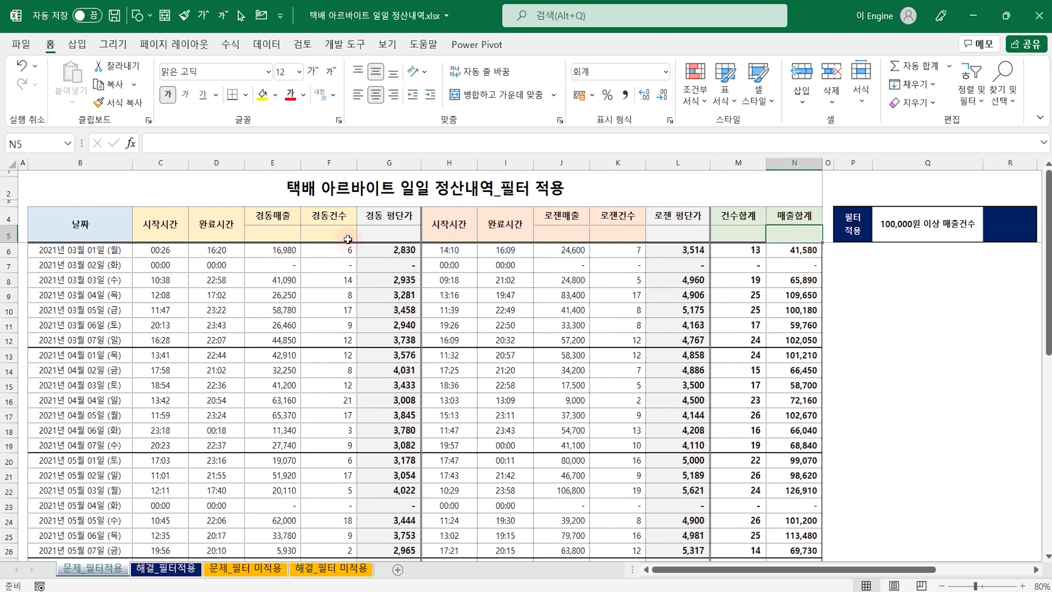
click(280, 234)
text(=)
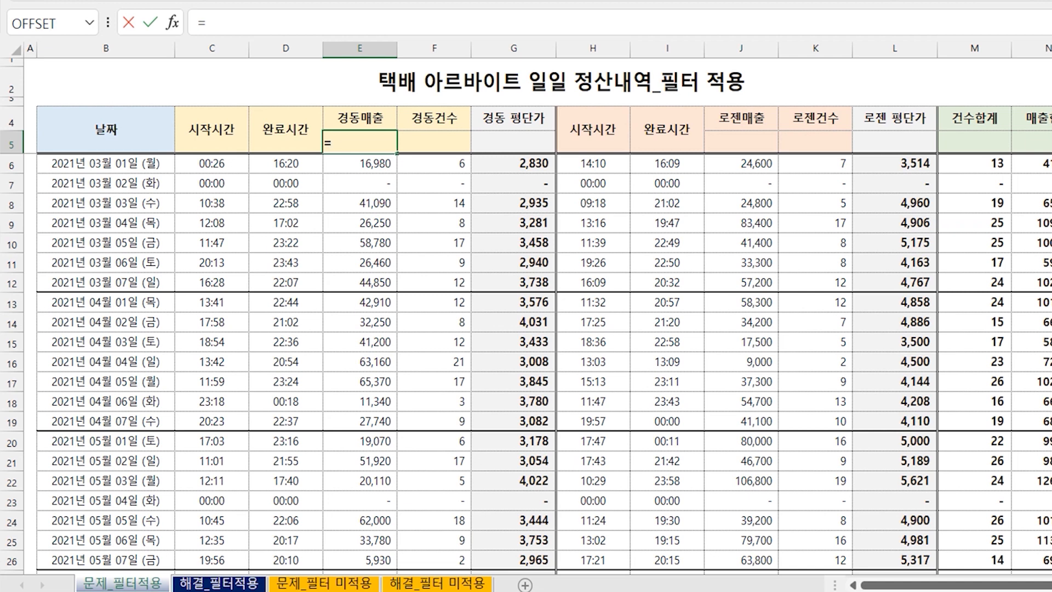
text(subto)
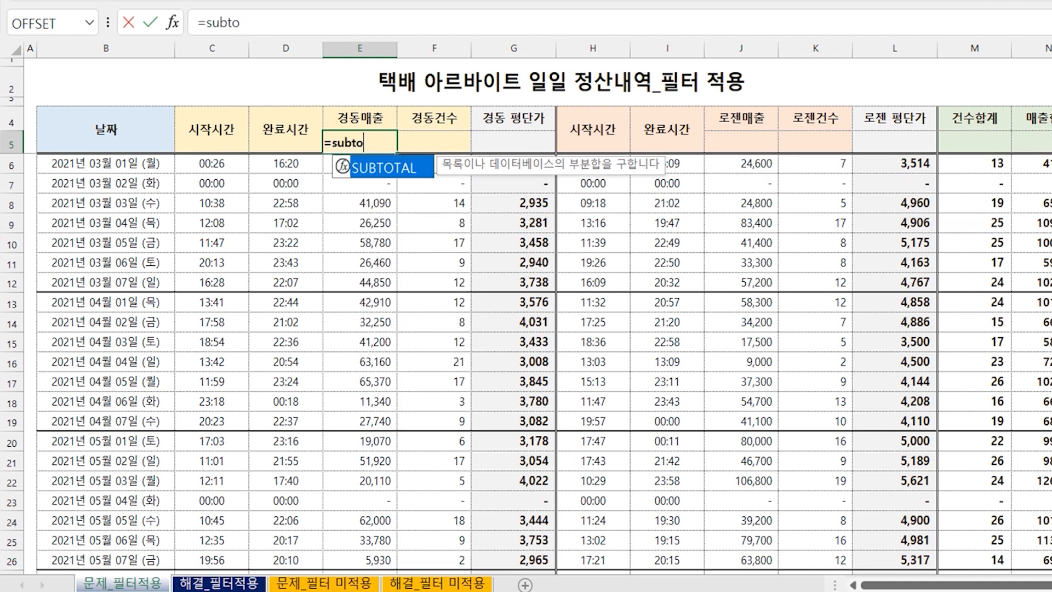
key(Tab)
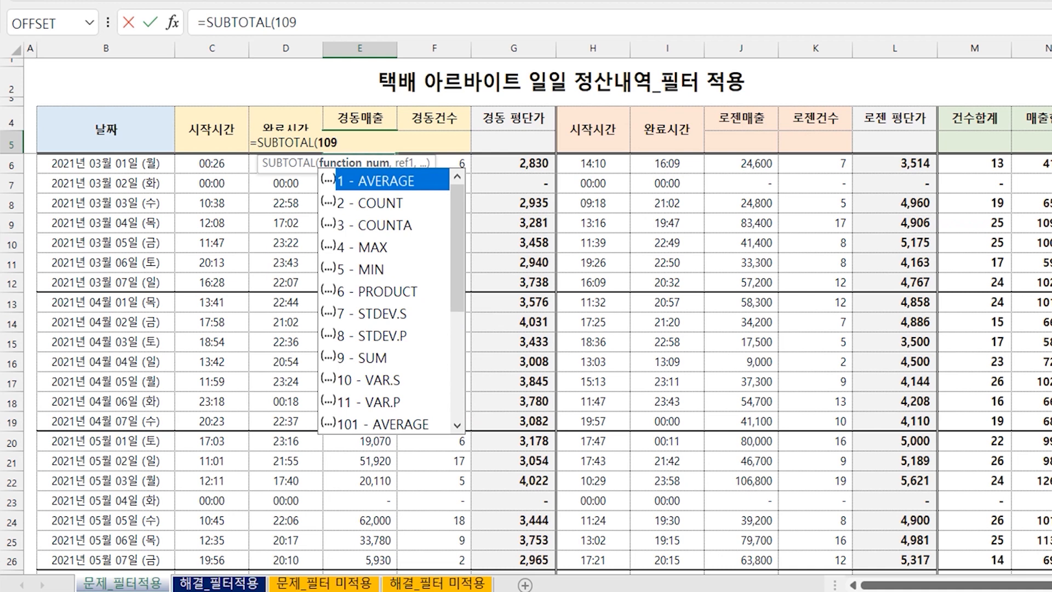
drag(453, 200, 446, 393)
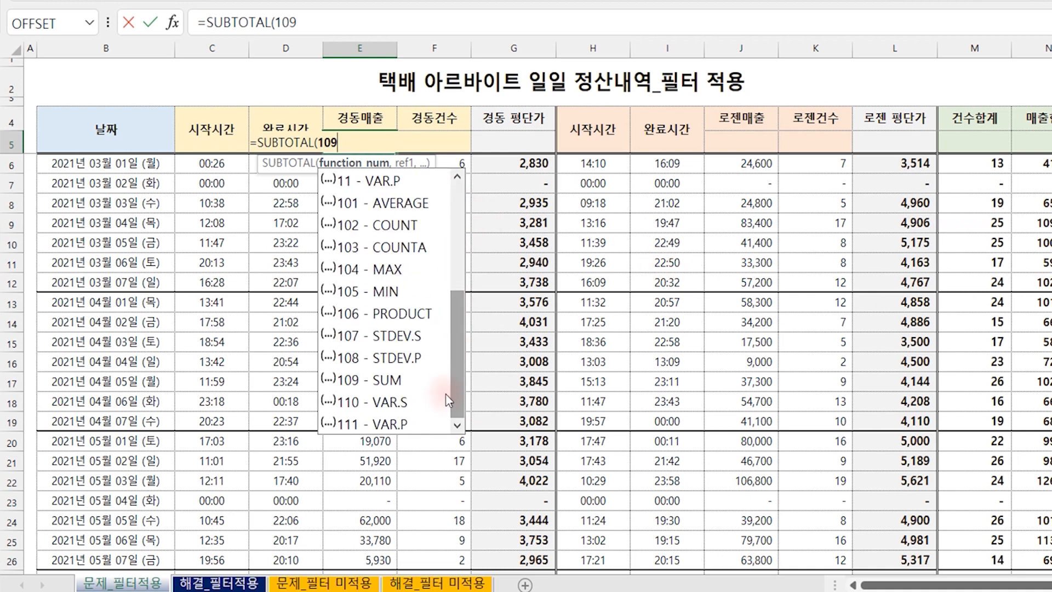
click(392, 387)
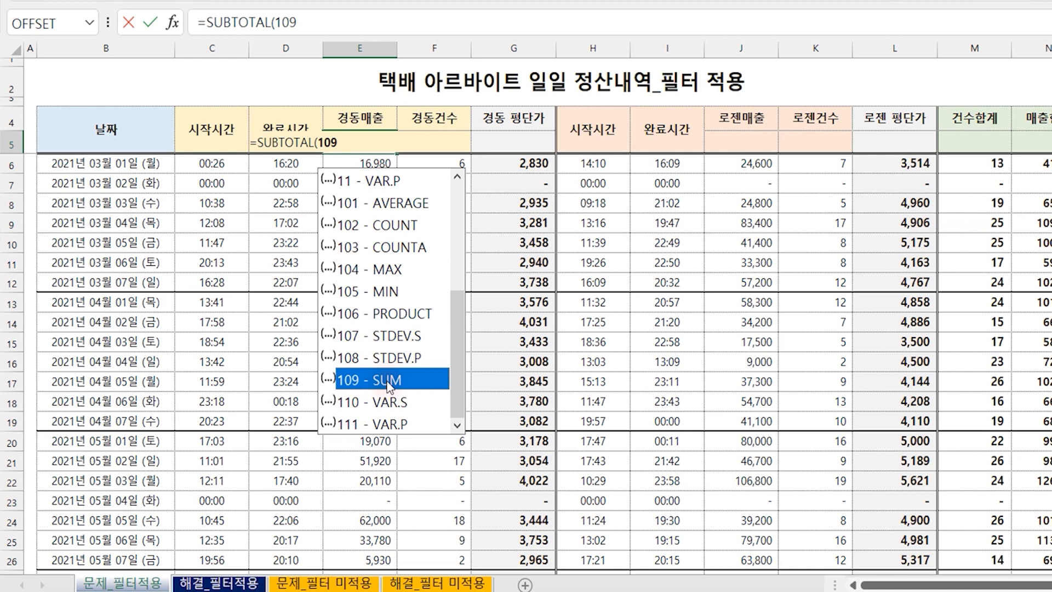
double_click(388, 380)
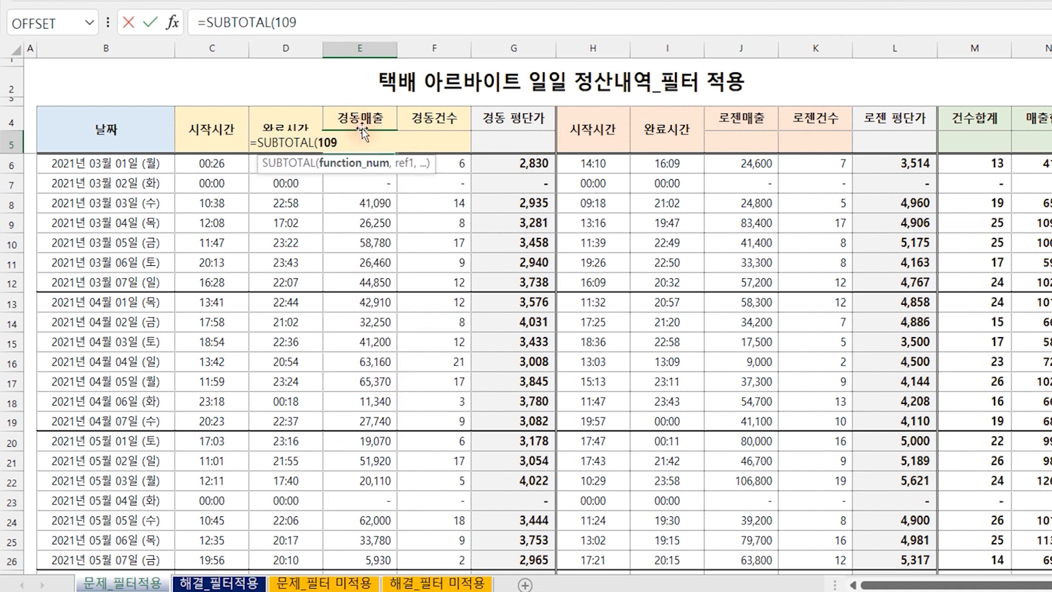
text(,)
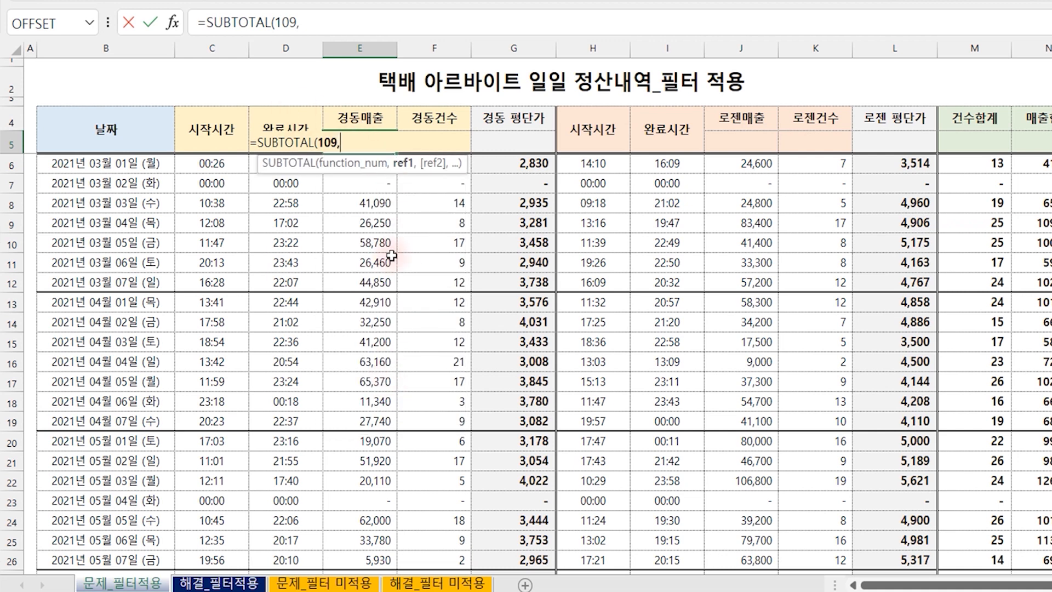
drag(360, 165, 361, 538)
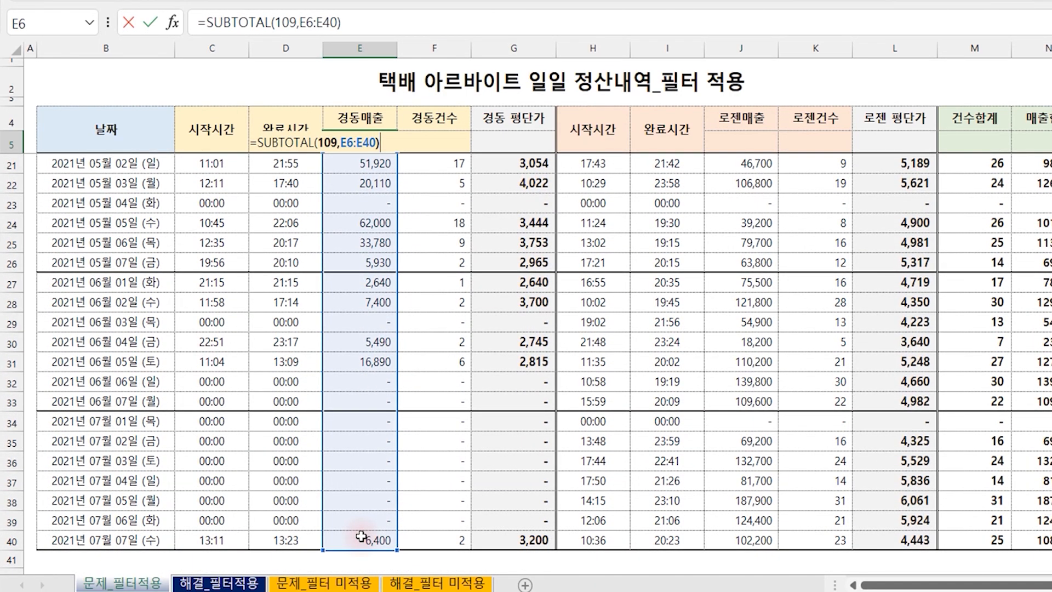
key(Return)
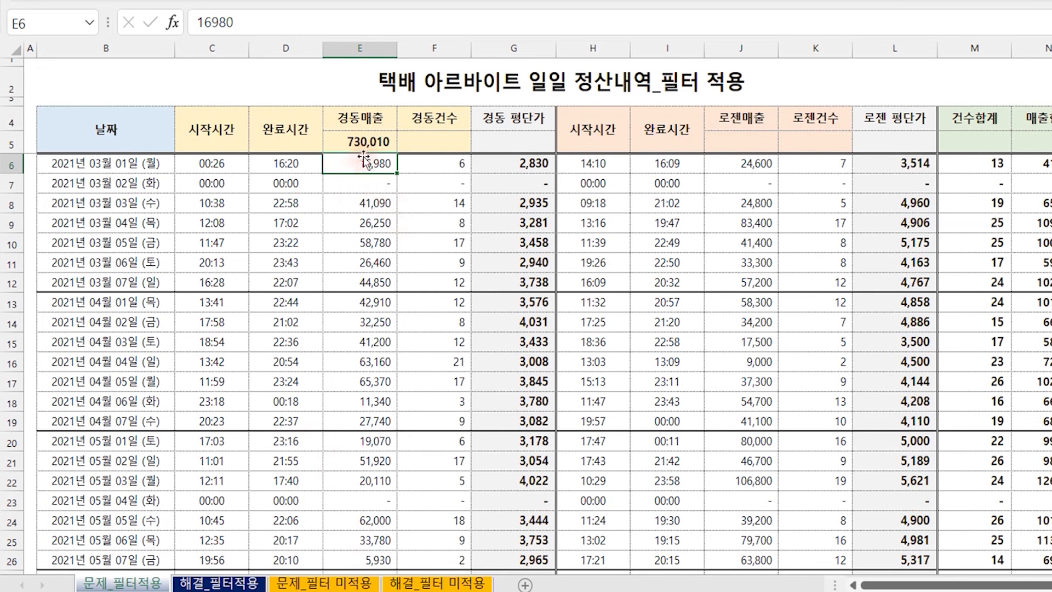
Copy the SUBTOTAL formula from E5 to F5 for the 경동건수 column
click(367, 140)
key(ctrl+c)
click(435, 142)
key(ctrl+v)
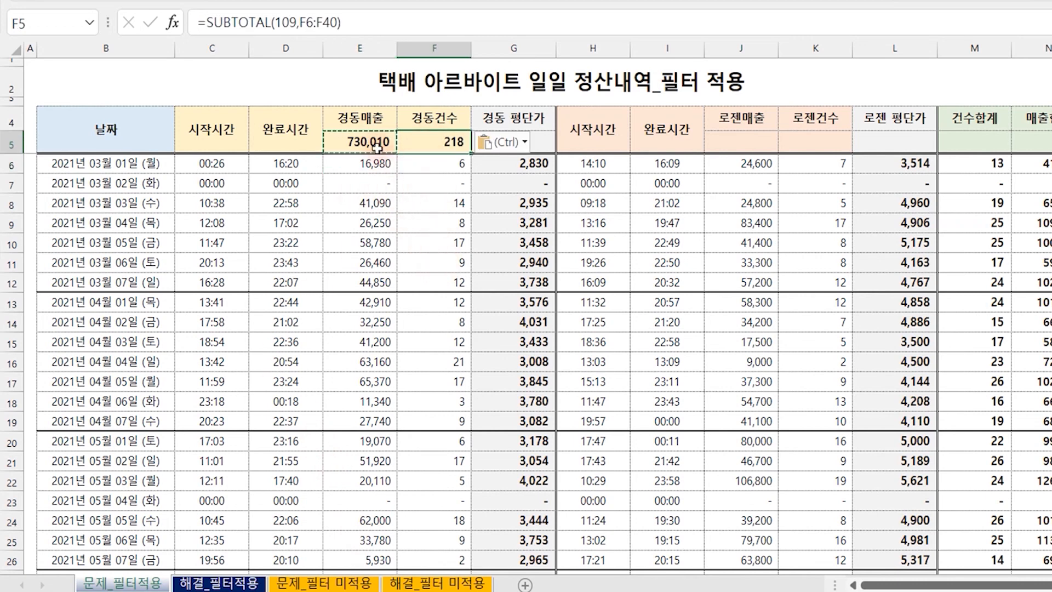
Copy the subtotals in E5:F5 to J5:K5, pasting the formulas without the source formatting
drag(360, 142, 438, 142)
key(ctrl+c)
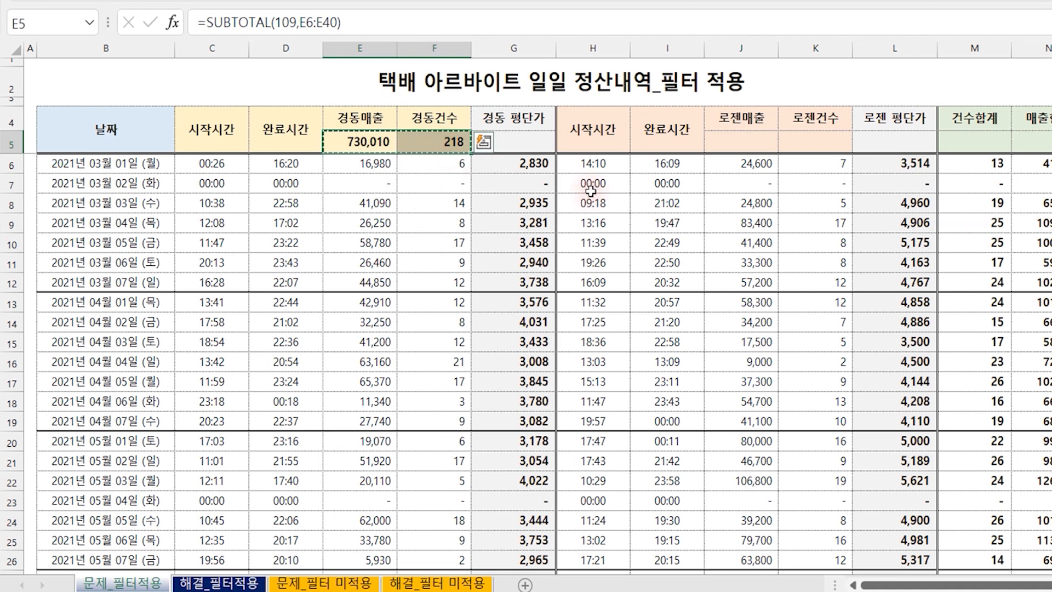
click(737, 141)
key(ctrl+v)
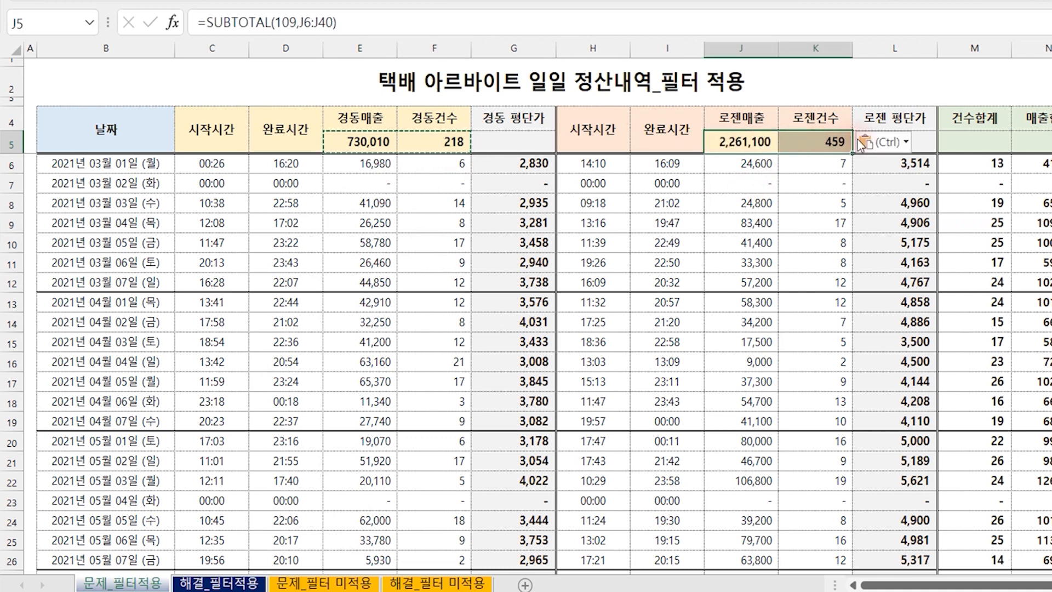
click(889, 142)
click(926, 199)
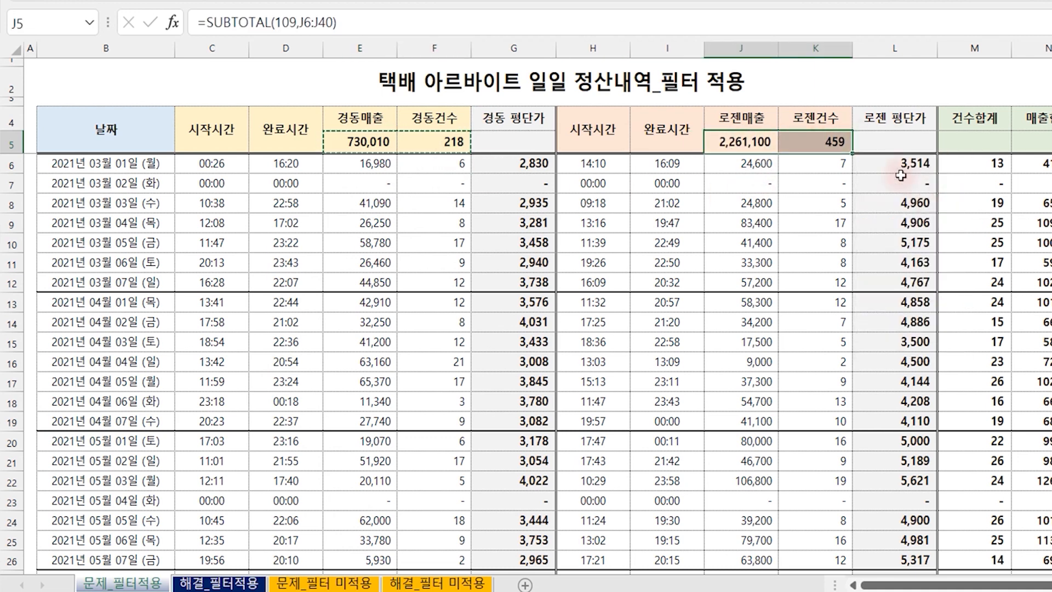
click(804, 176)
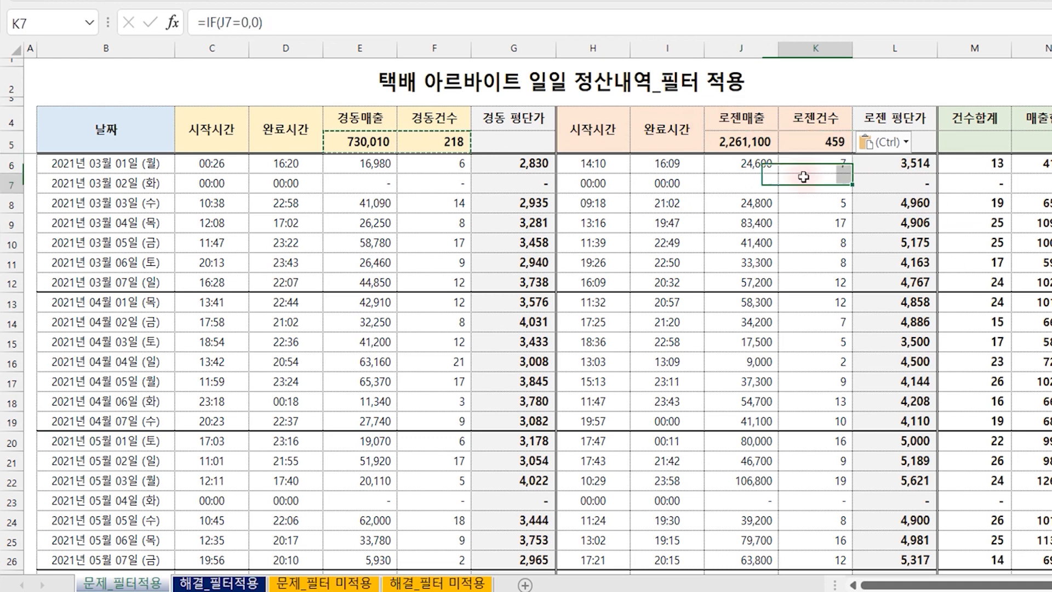
click(366, 141)
click(452, 142)
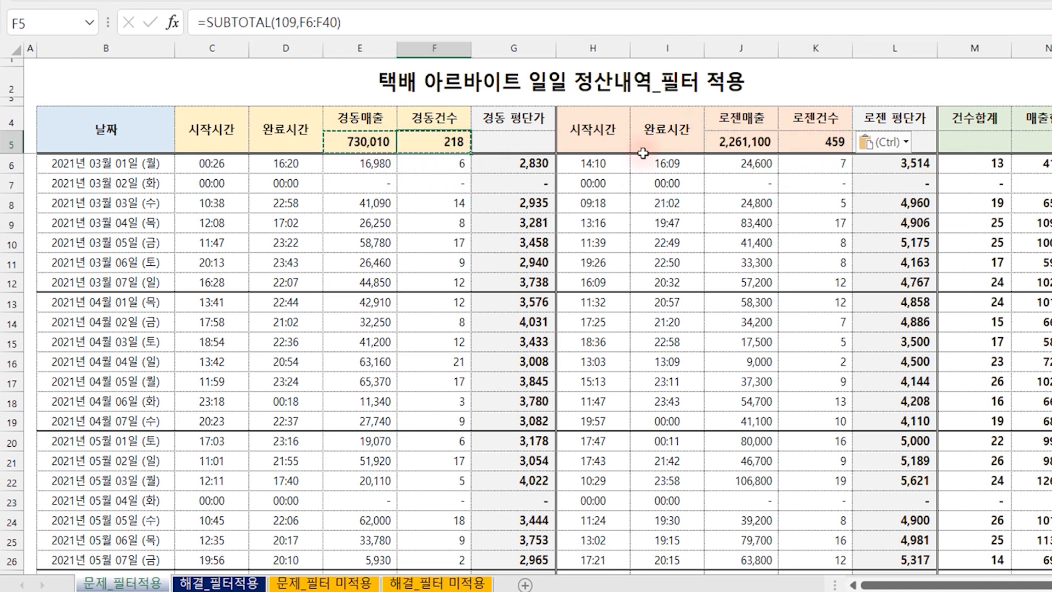
click(761, 145)
click(804, 123)
Enter =E5/F5 in cell G5 to calculate the 경동 평단가 average unit price
click(522, 145)
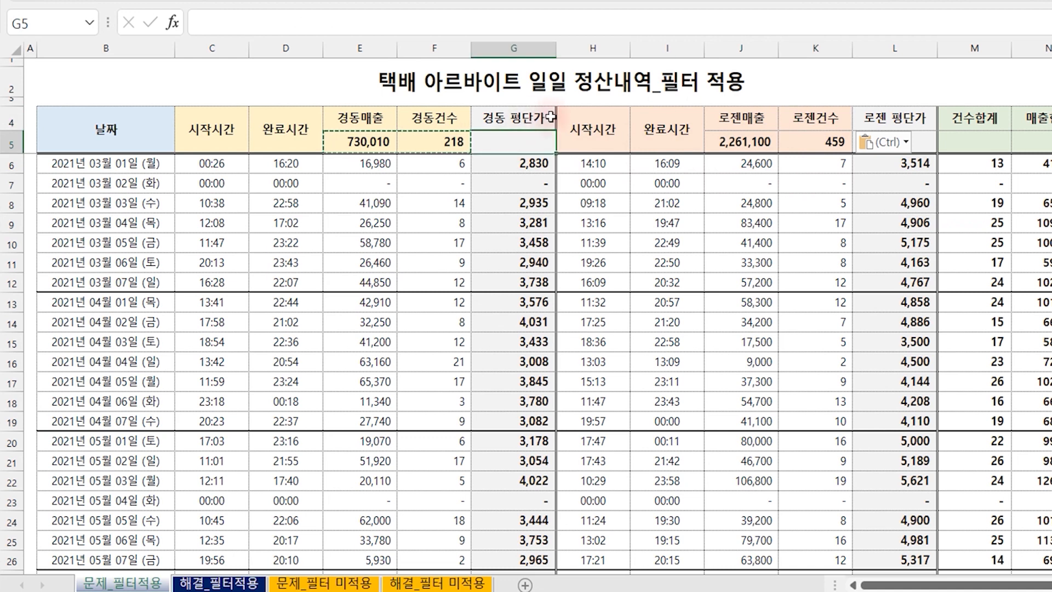
text(=)
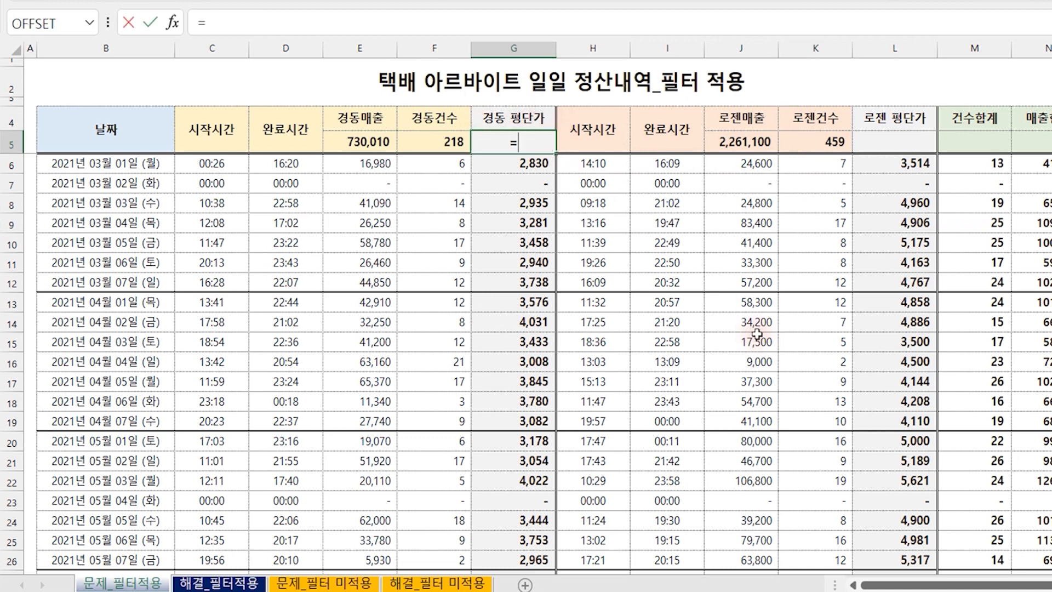
click(362, 143)
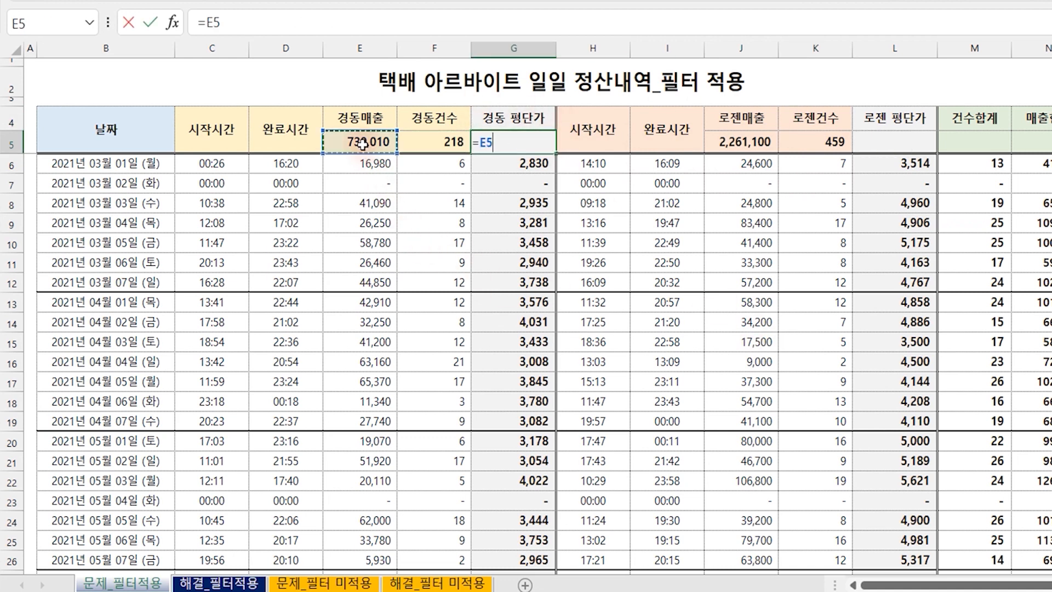
text(/)
click(445, 143)
key(Return)
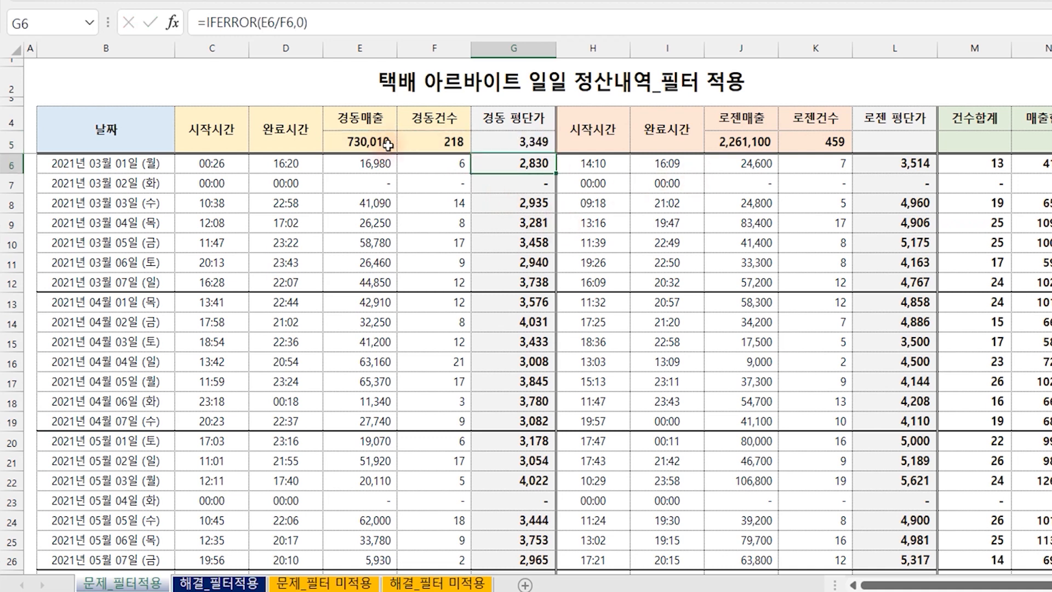
Enter =J5/K5 in cell L5 to calculate the 로젠 평단가 average unit price
click(903, 145)
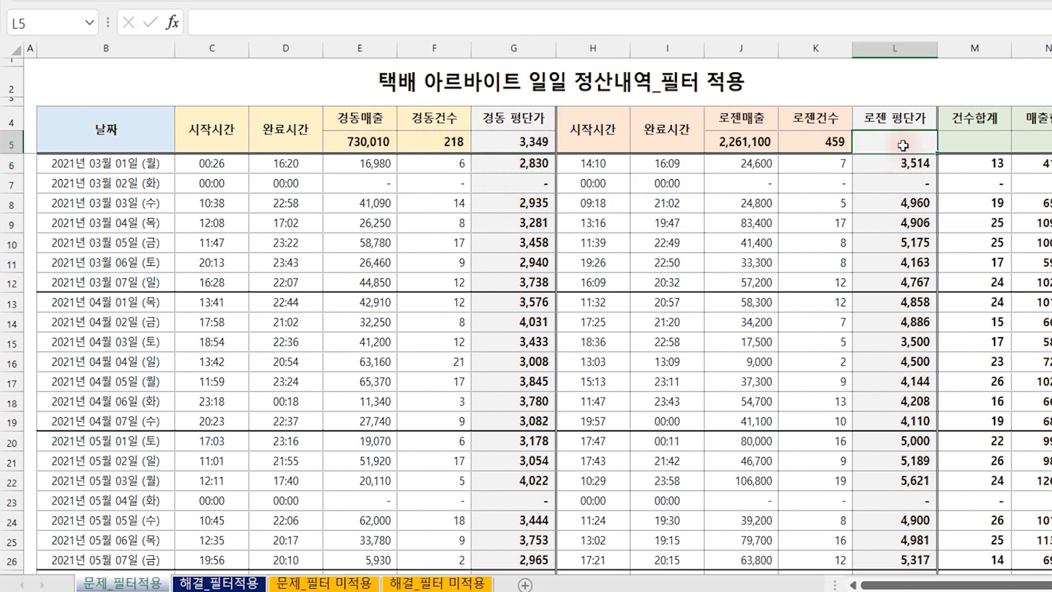
text(=)
click(743, 140)
text(/)
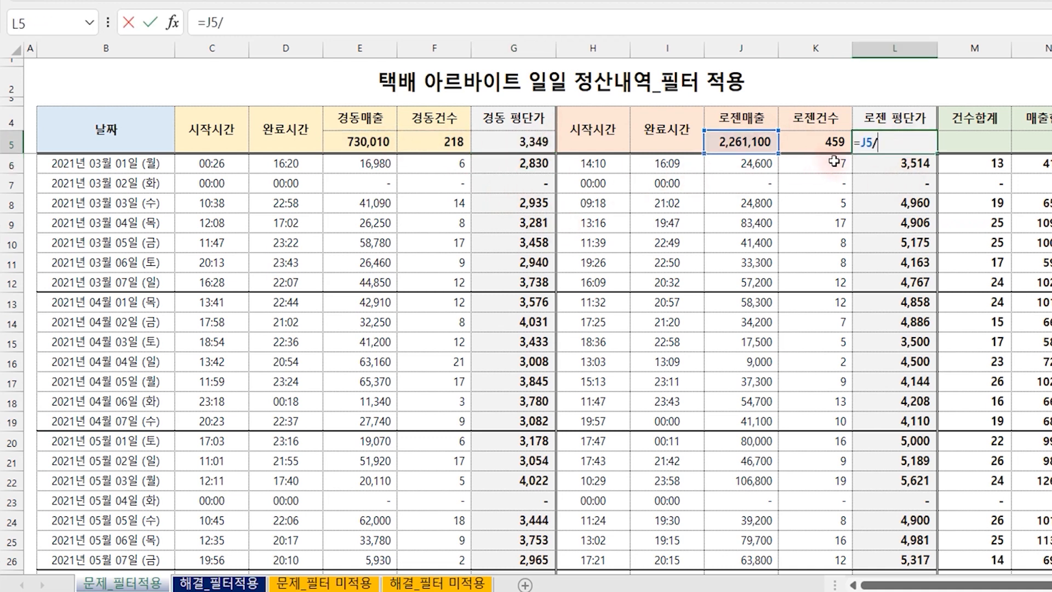
click(830, 144)
key(Return)
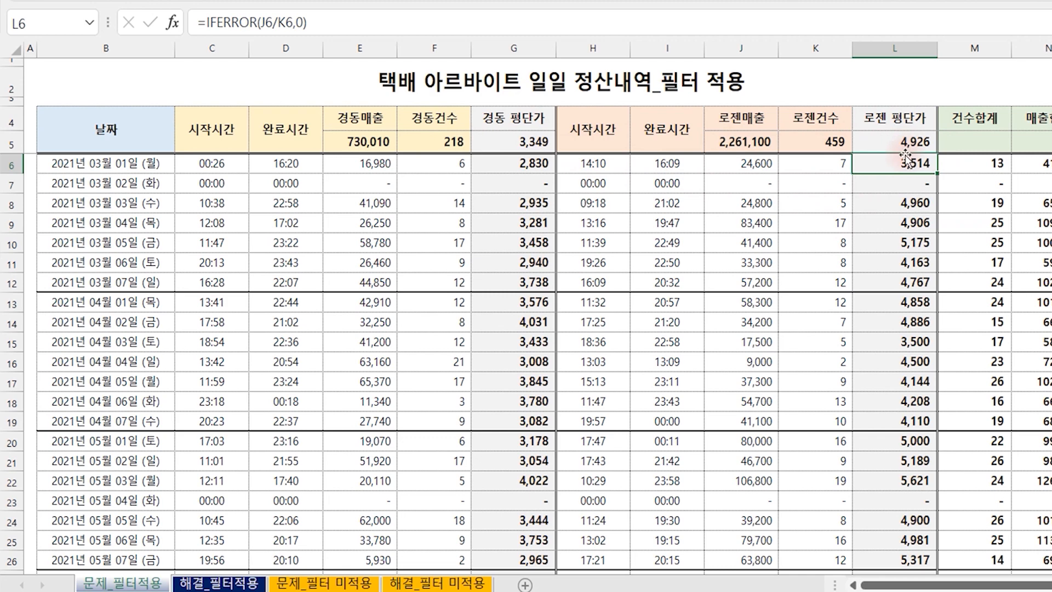
Enter =F5+K5 in cell M5 to combine both carriers' counts under 건수합계
click(987, 142)
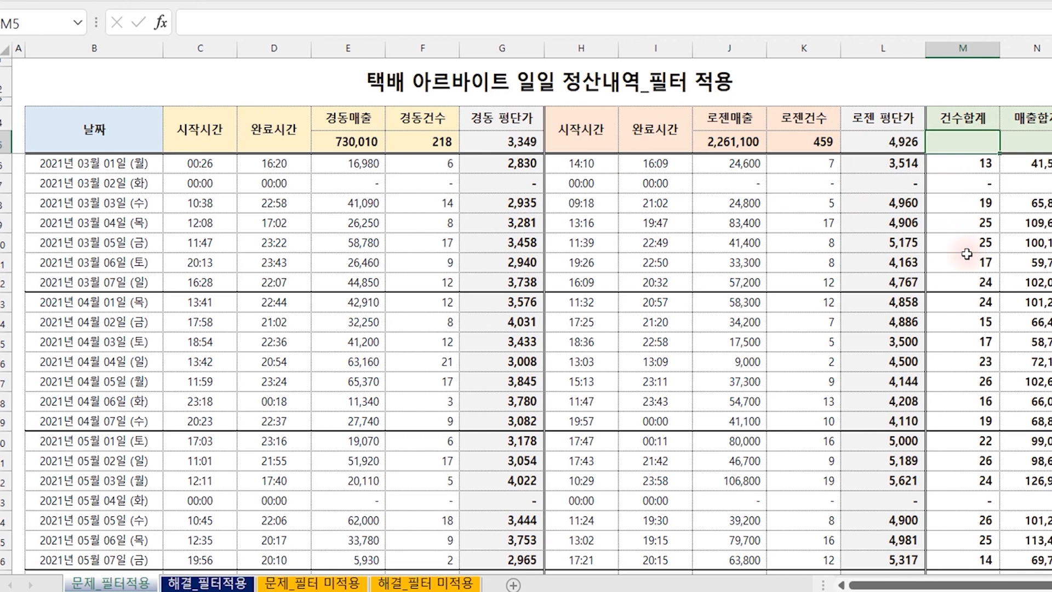
text(=)
click(406, 142)
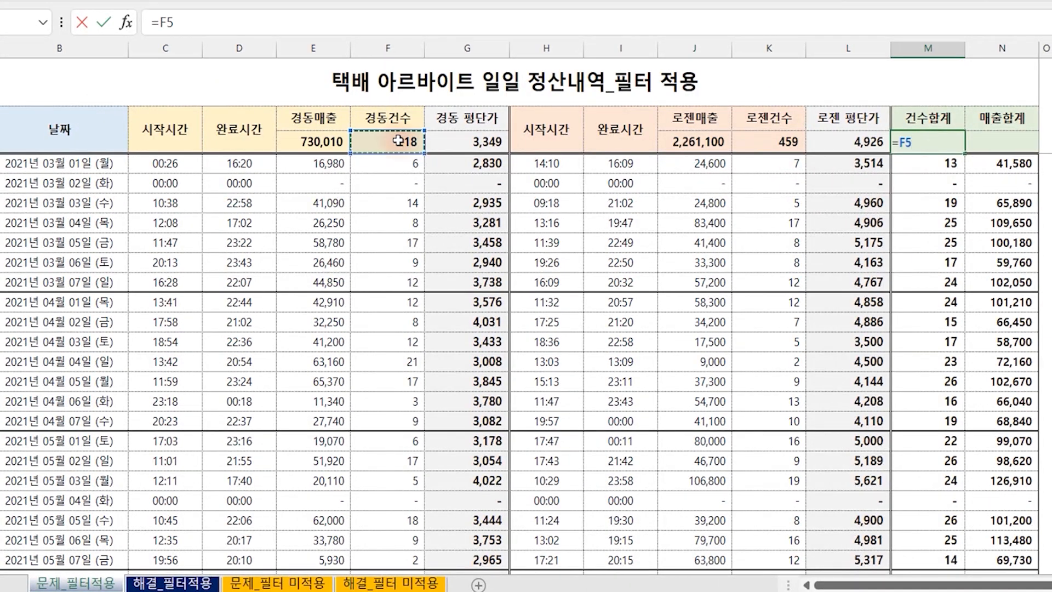
text(+)
click(778, 144)
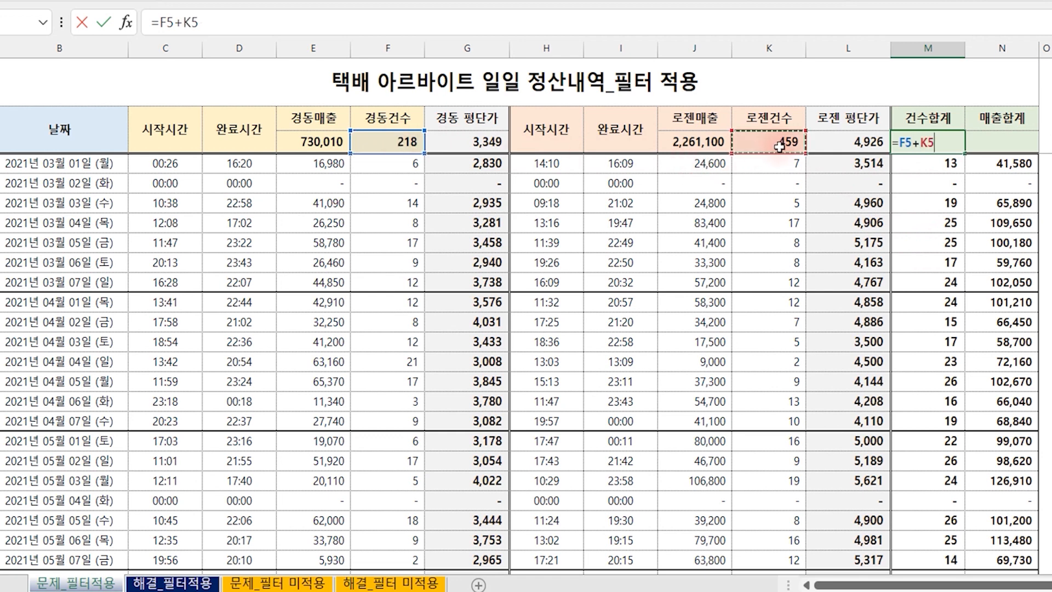
key(Return)
Enter =E5+J5 in cell N5 to combine both carriers' sales under 매출합계
click(1031, 143)
text(=)
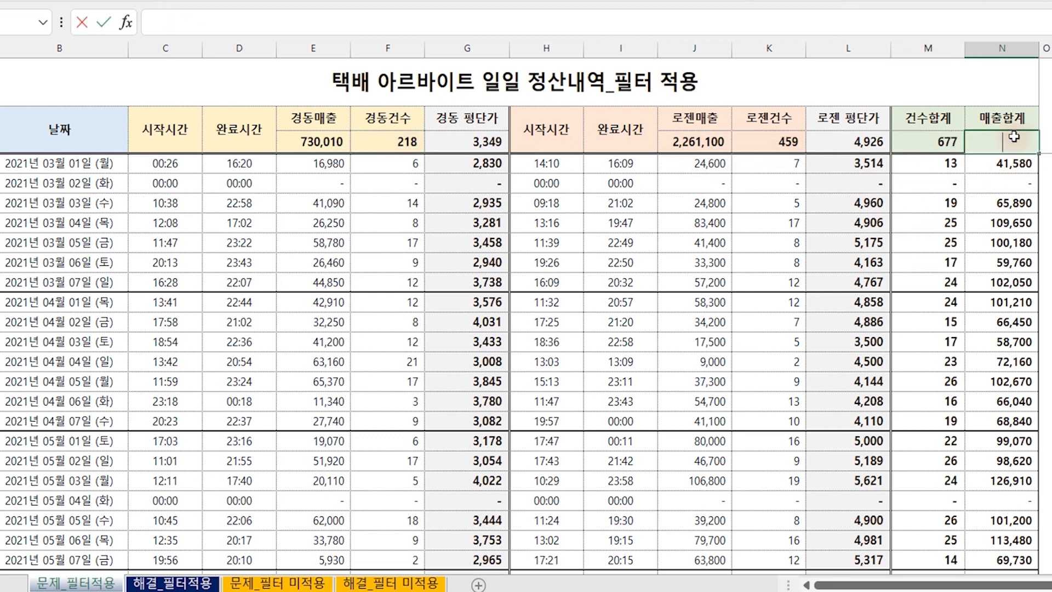
click(321, 142)
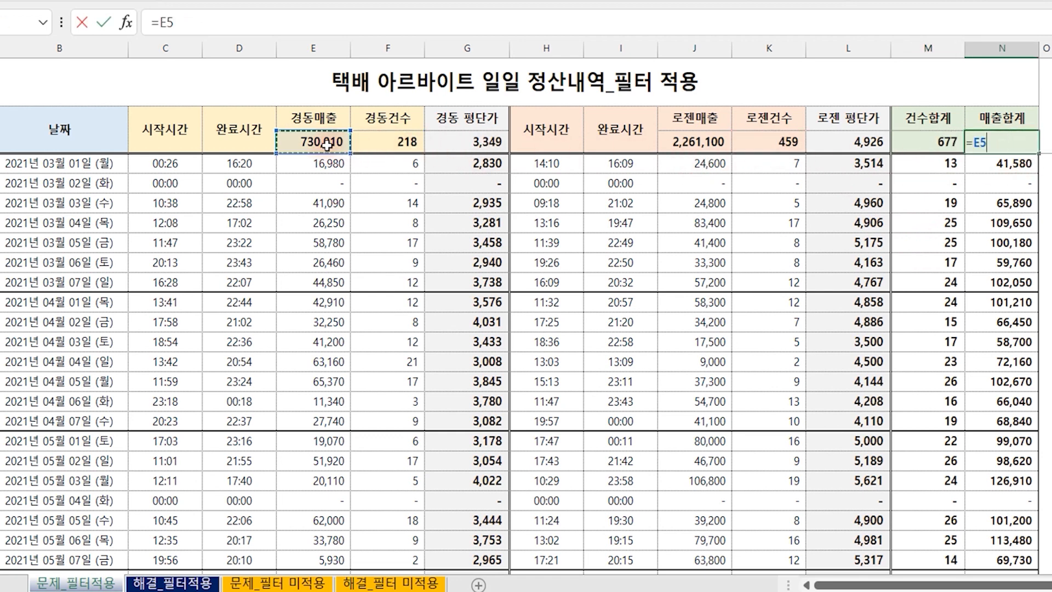
text(+)
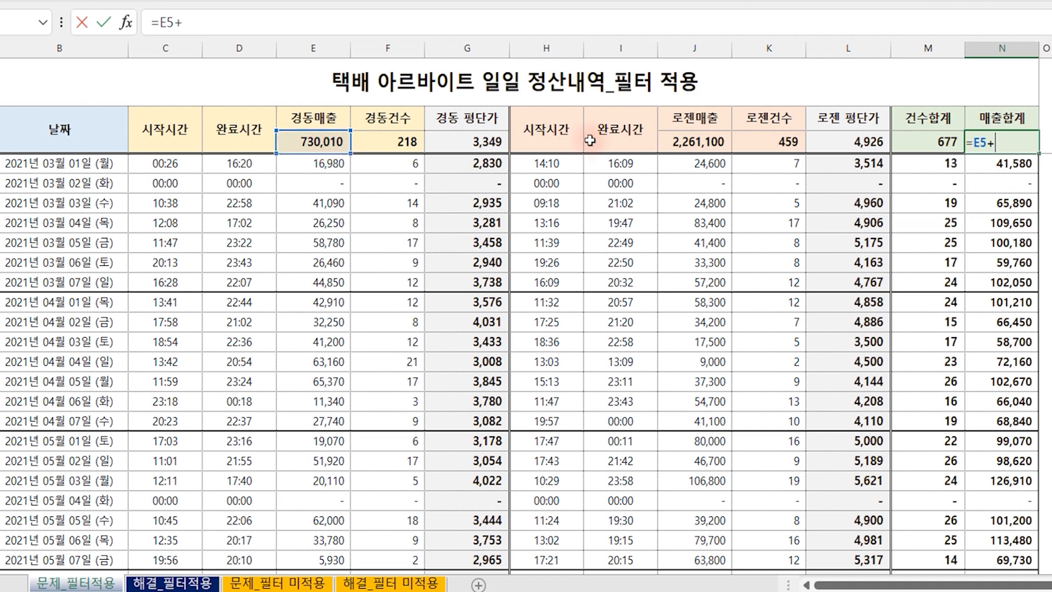
click(695, 142)
key(Return)
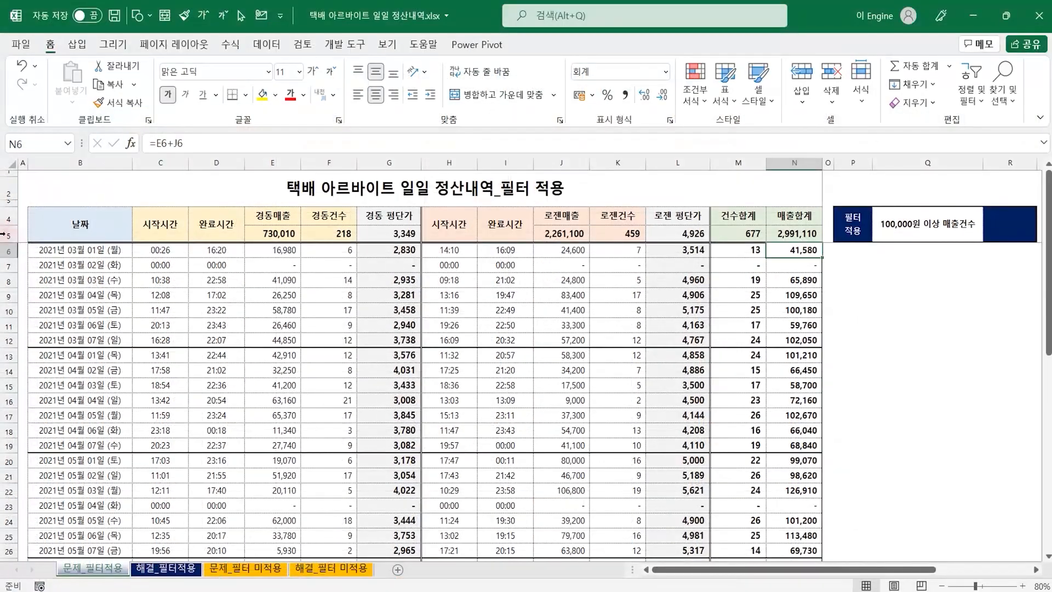
Apply a filter to the whole of row 5, the subtotal row under the headers
click(11, 236)
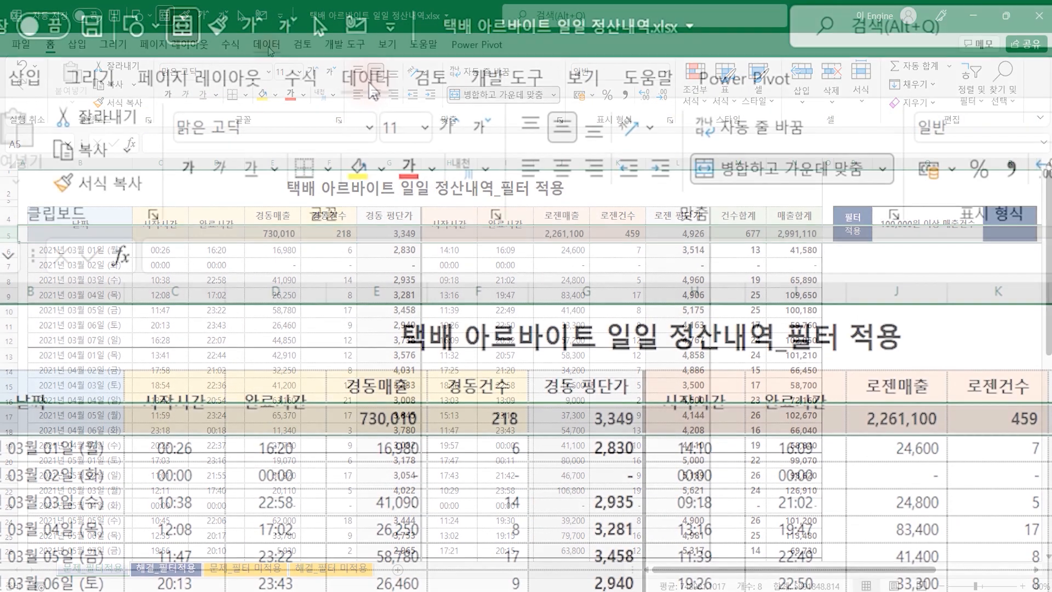
click(267, 45)
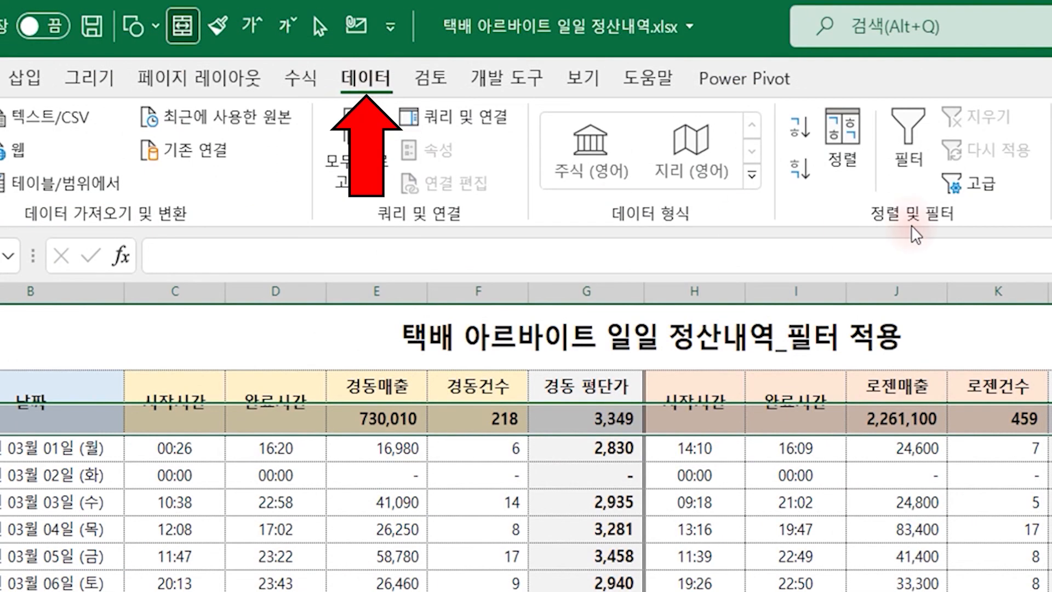
click(909, 142)
click(910, 556)
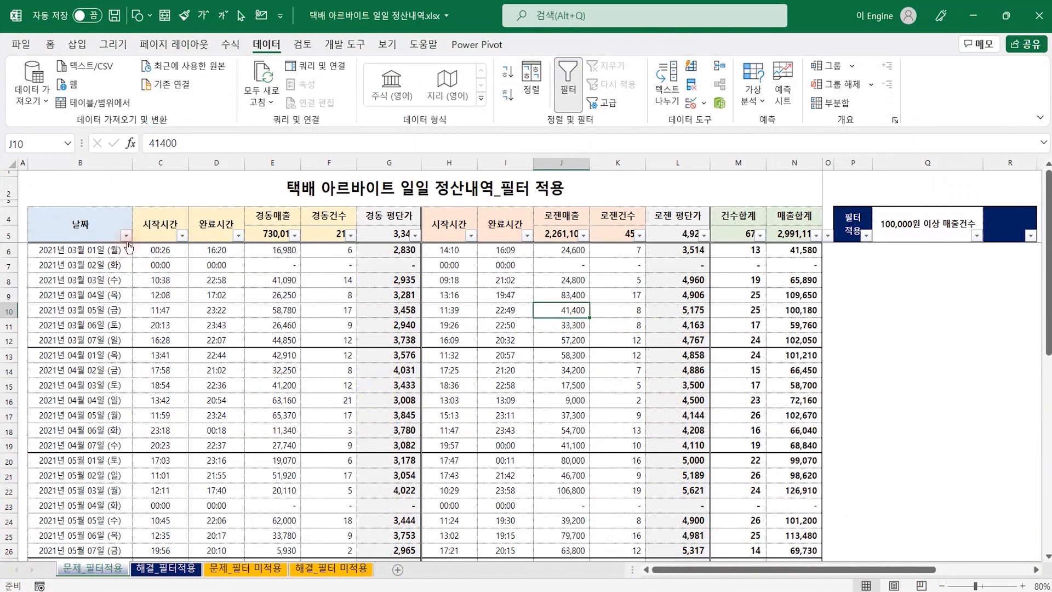
Filter the 날짜 column to show only the 03월 dates of 2021년
click(114, 421)
click(36, 408)
click(46, 434)
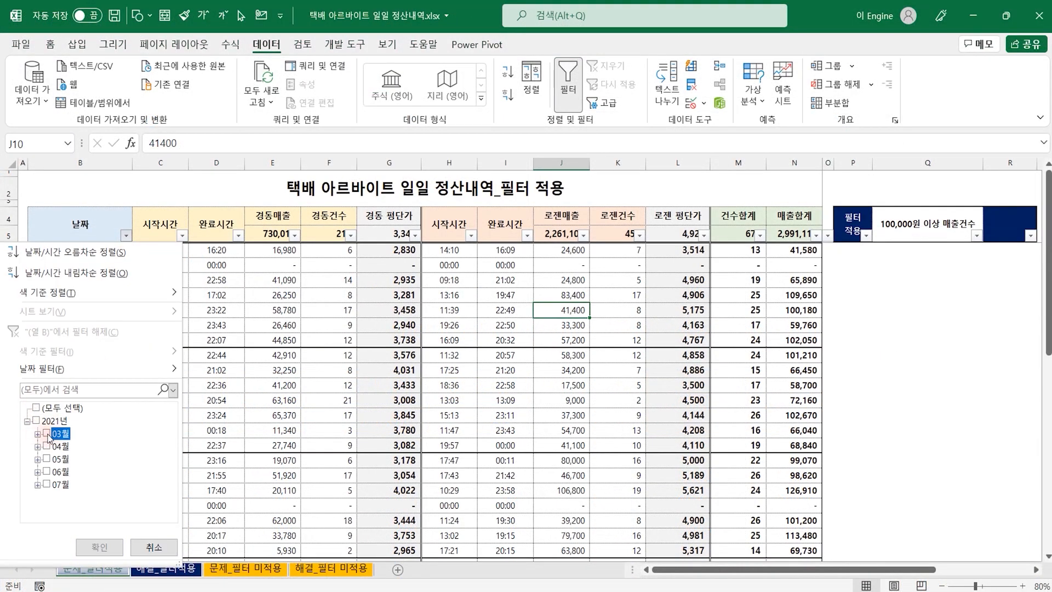
click(47, 434)
click(102, 546)
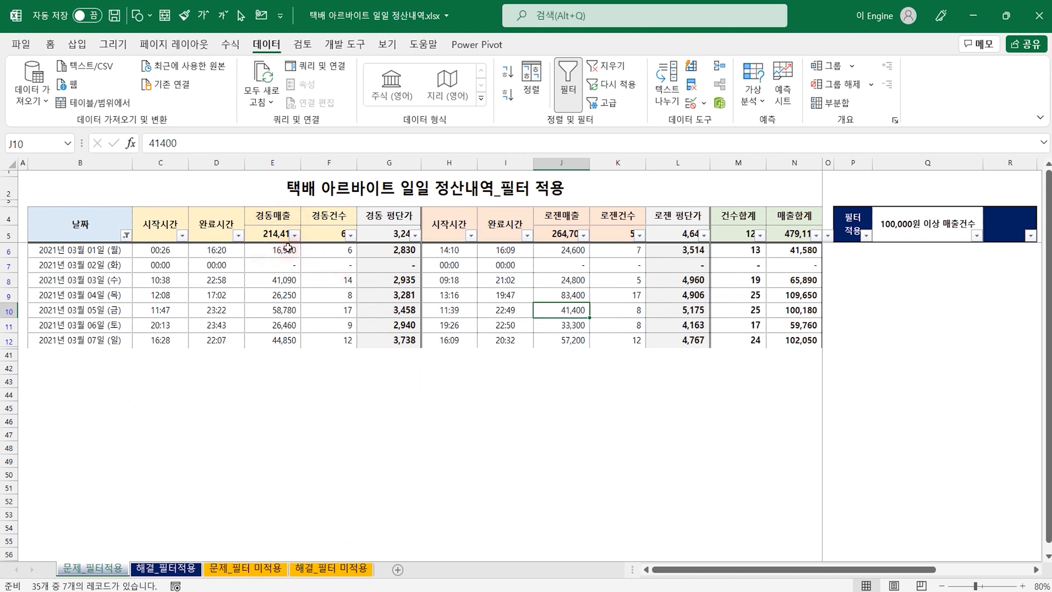
Select the filtered 경동매출 values in E6:E12 to check their sum against the subtotal above
drag(288, 248, 277, 341)
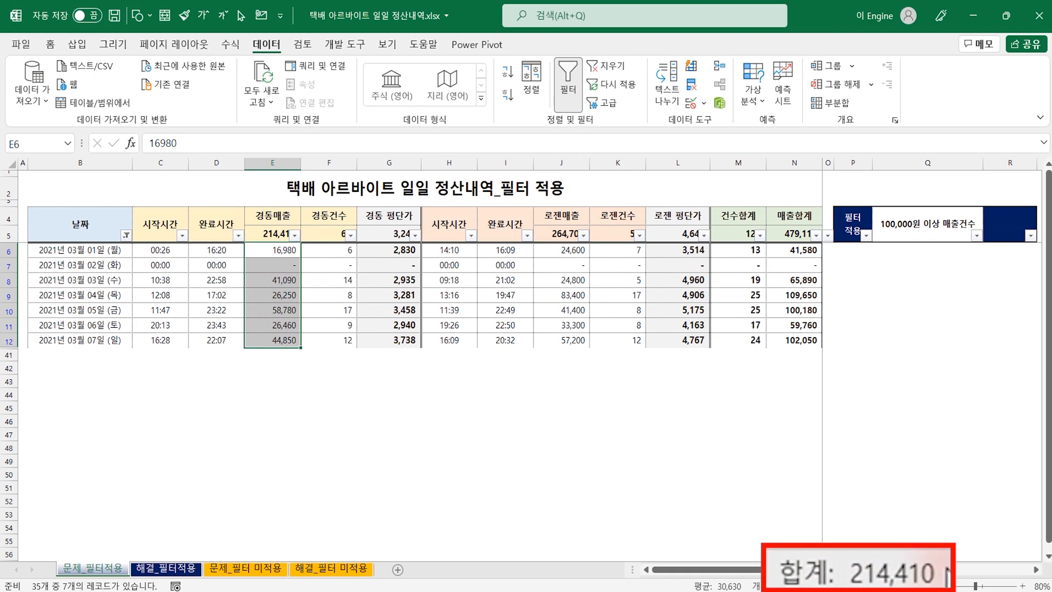
click(293, 256)
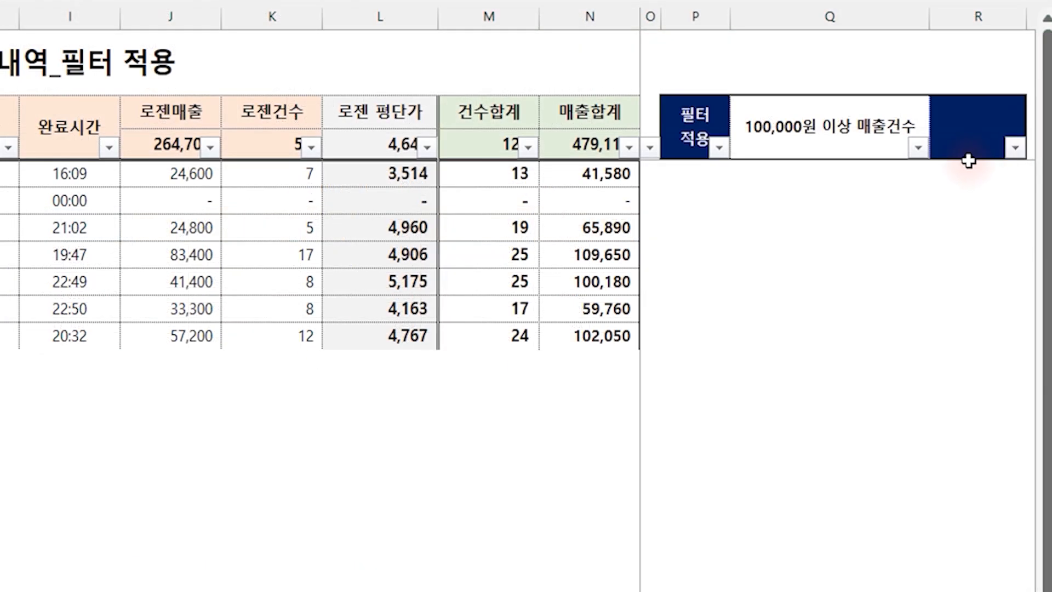
Examine which filtered days have a 매출합계 of 100,000 won or more, for the count wanted in R4
click(970, 123)
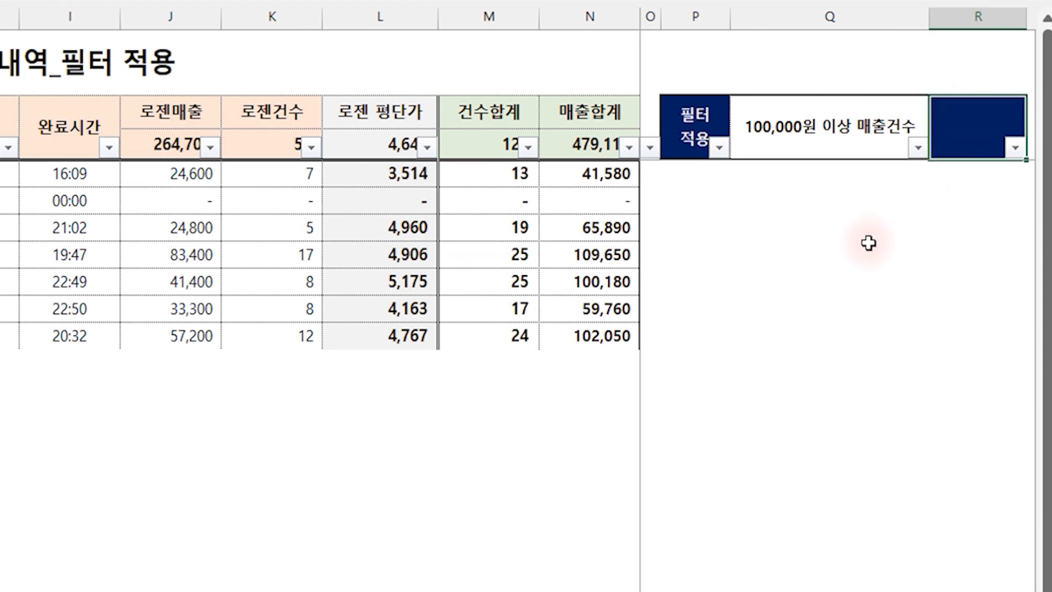
click(604, 255)
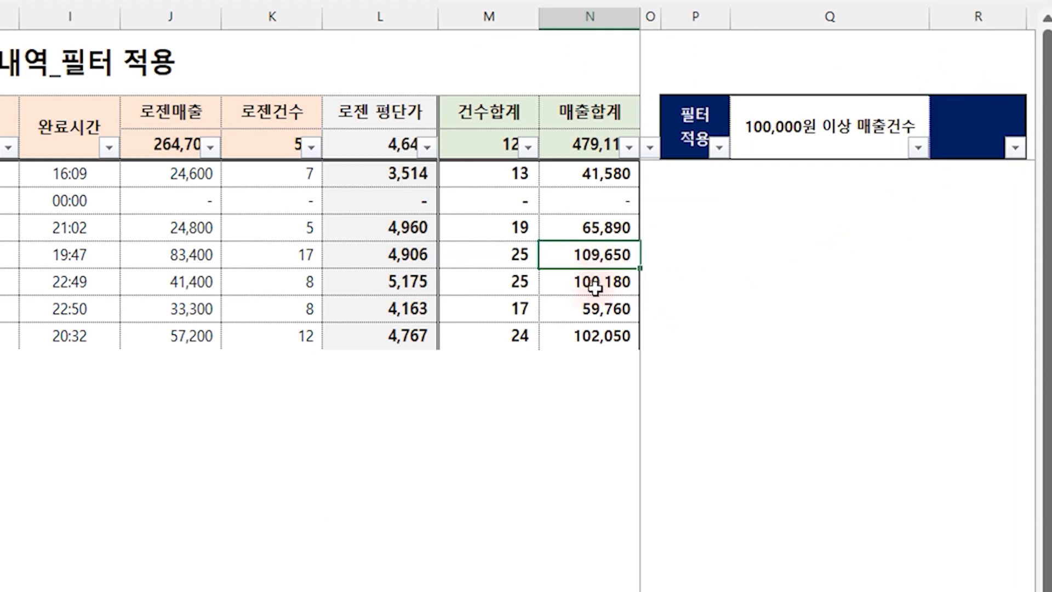
click(596, 286)
click(603, 310)
click(605, 337)
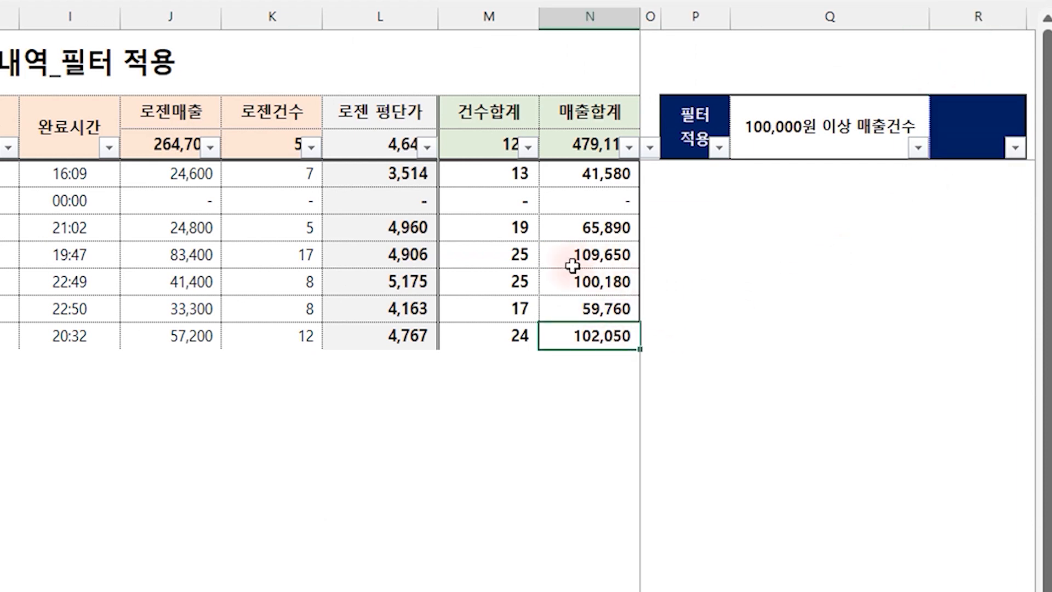
click(607, 256)
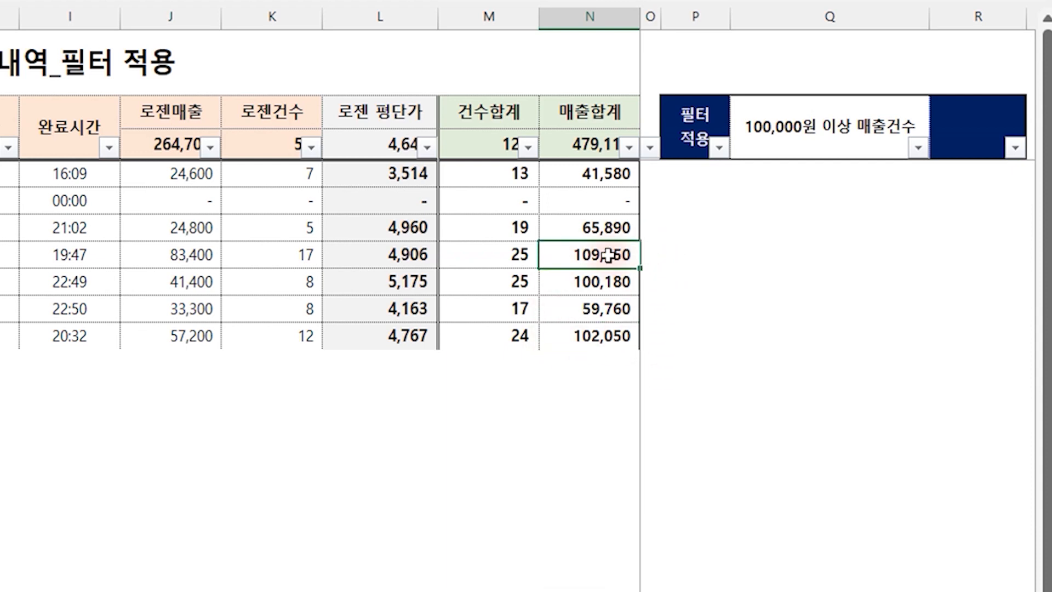
click(604, 283)
click(606, 338)
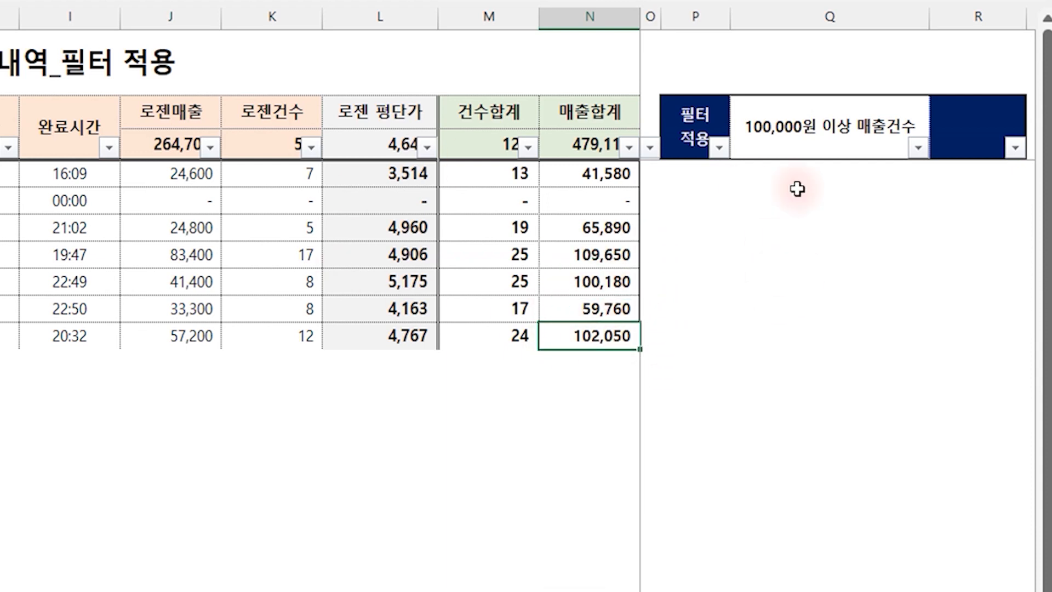
click(967, 143)
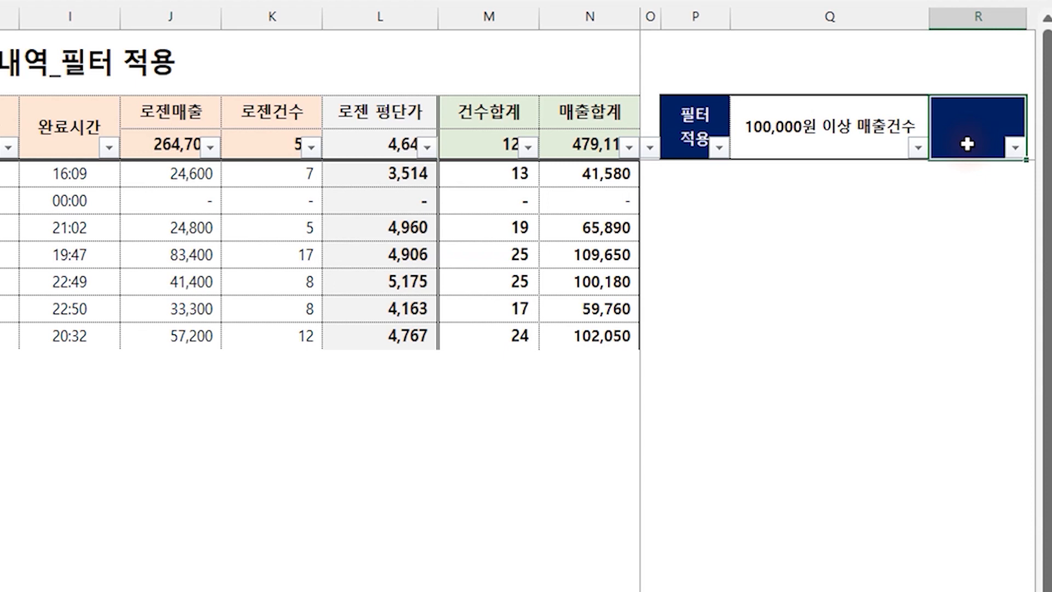
Note the function names SUMPRODUCT, SUBTOTAL and OFFSET in cells P8 to P10
click(718, 239)
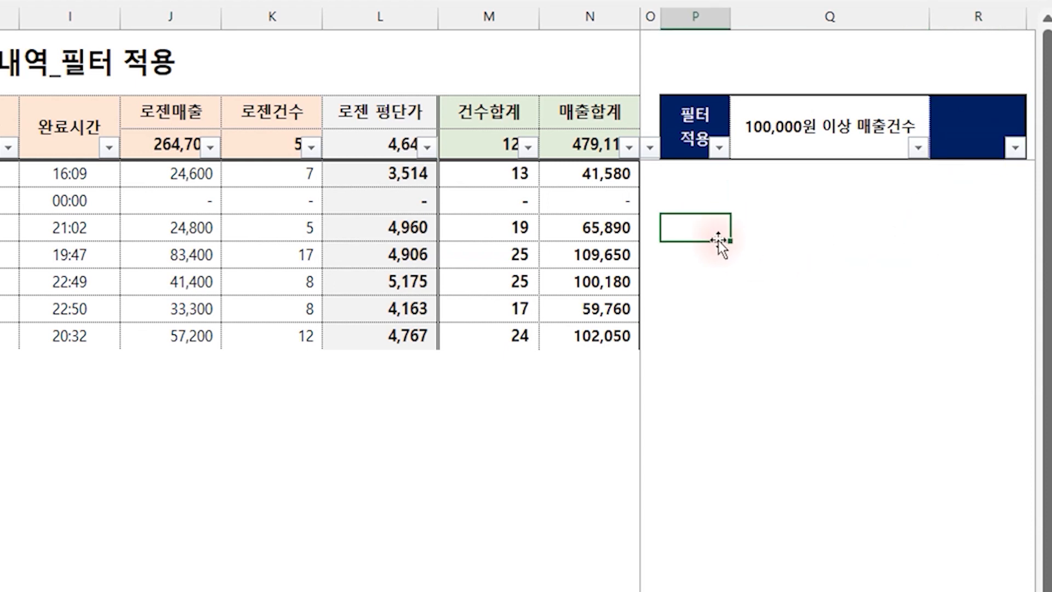
text(SUMPRODUC)
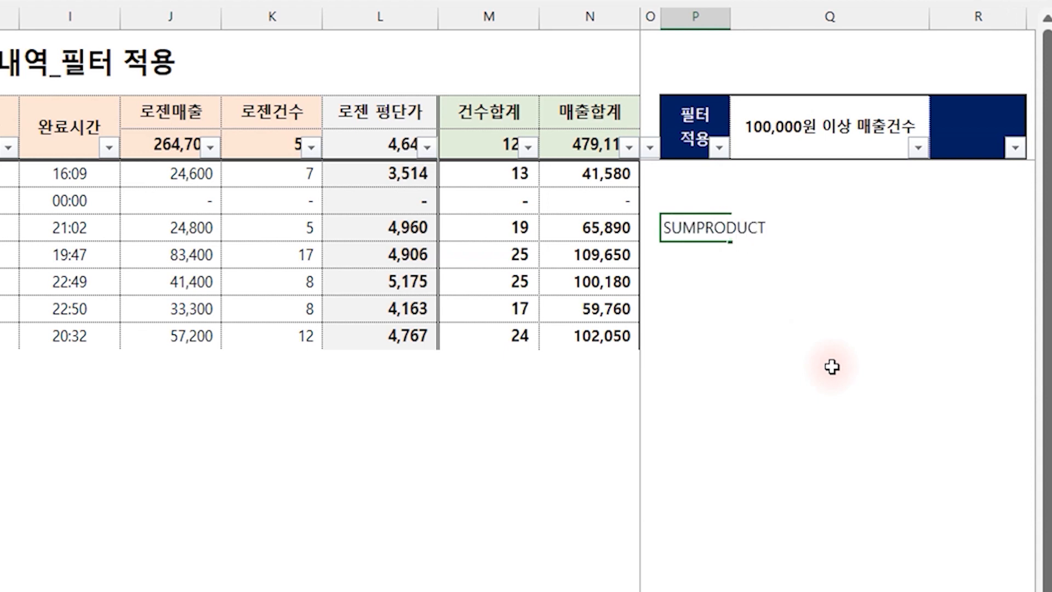
text(T)
key(Return)
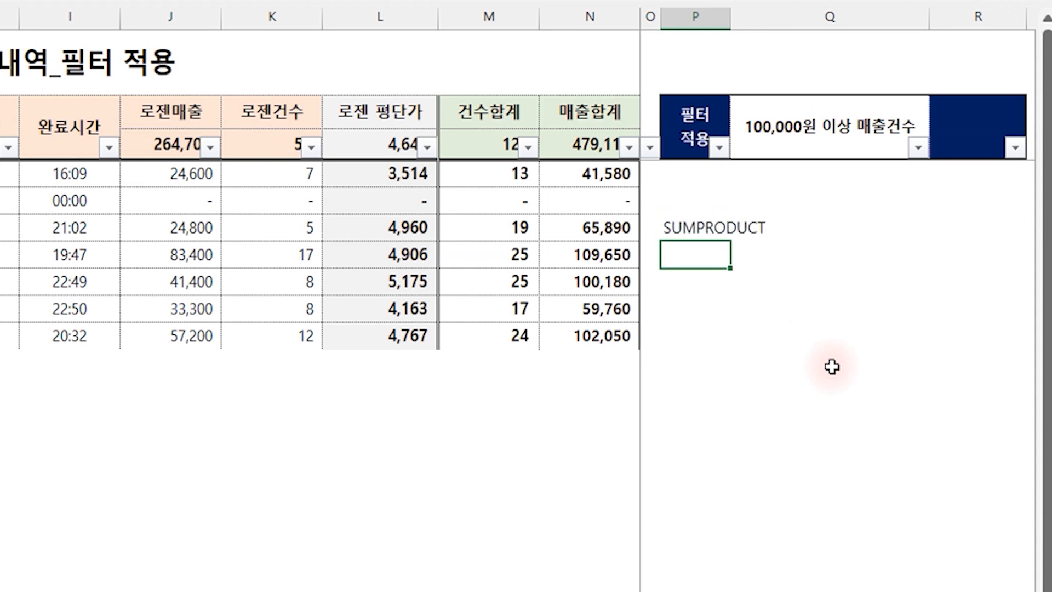
text(SUBTOTAL)
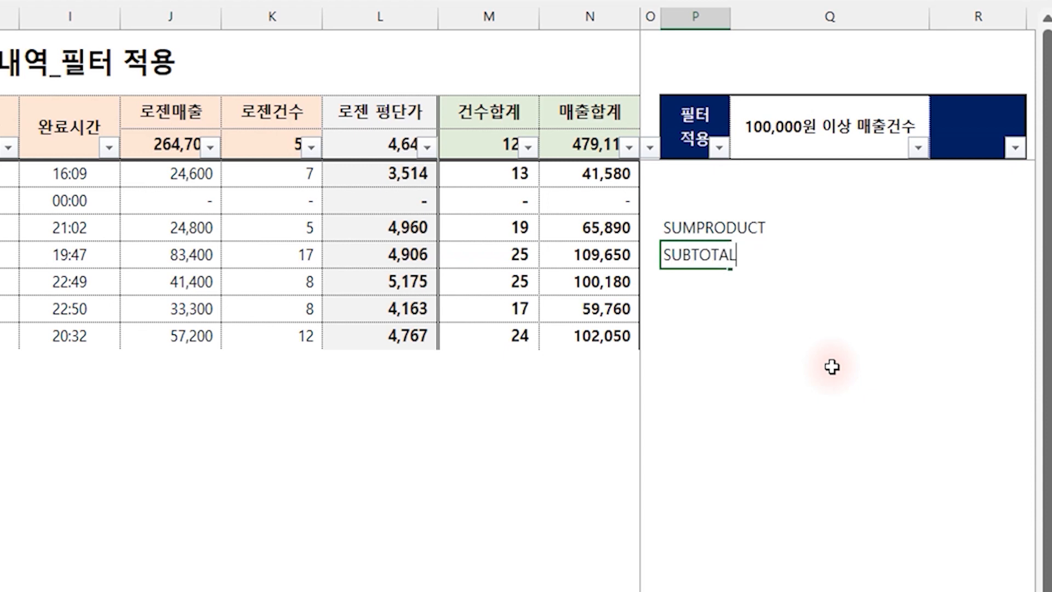
key(Return)
text(OFFSET)
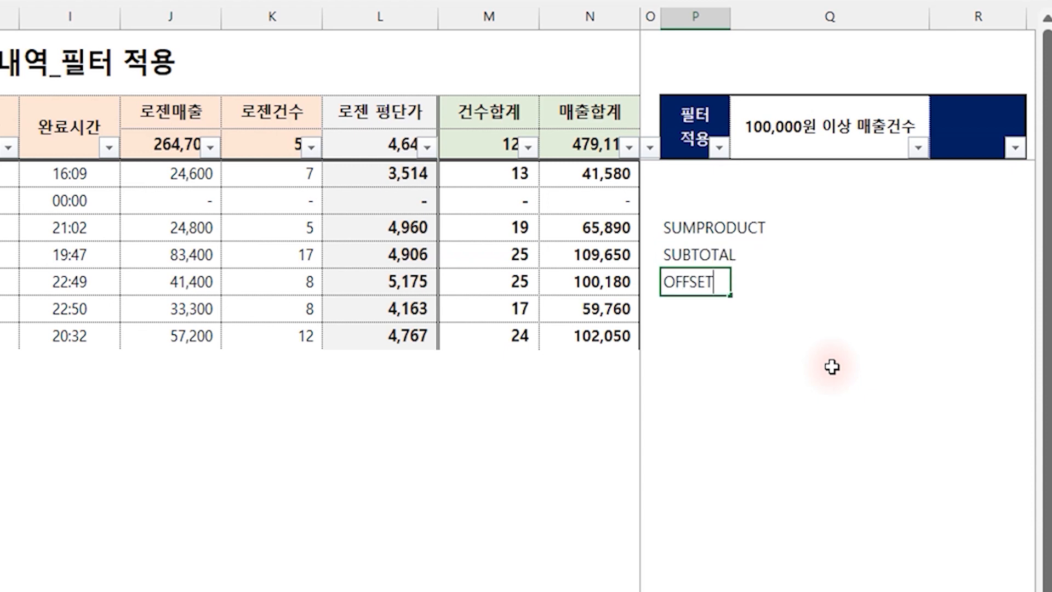
key(Return)
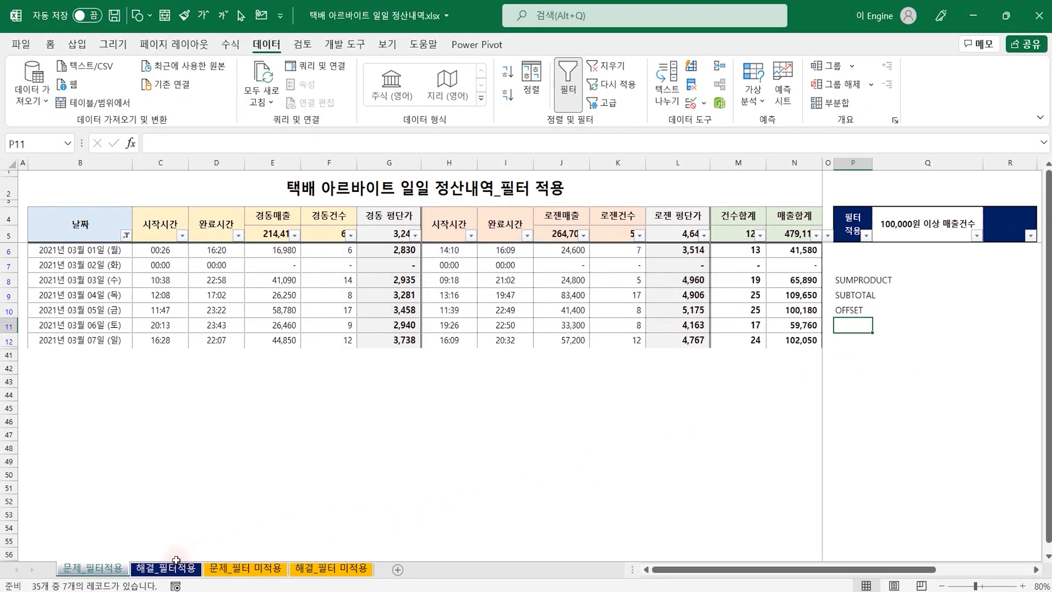
Copy the formula =SUMPRODUCT(--(N6:N40>=Q4),SUBTOTAL(3,OFFSET(N6,ROW(N6:N40)-ROW(N6),0))) from R4 of 해결_필터적용 into R4 of 문제_필터적용
click(166, 568)
click(1011, 226)
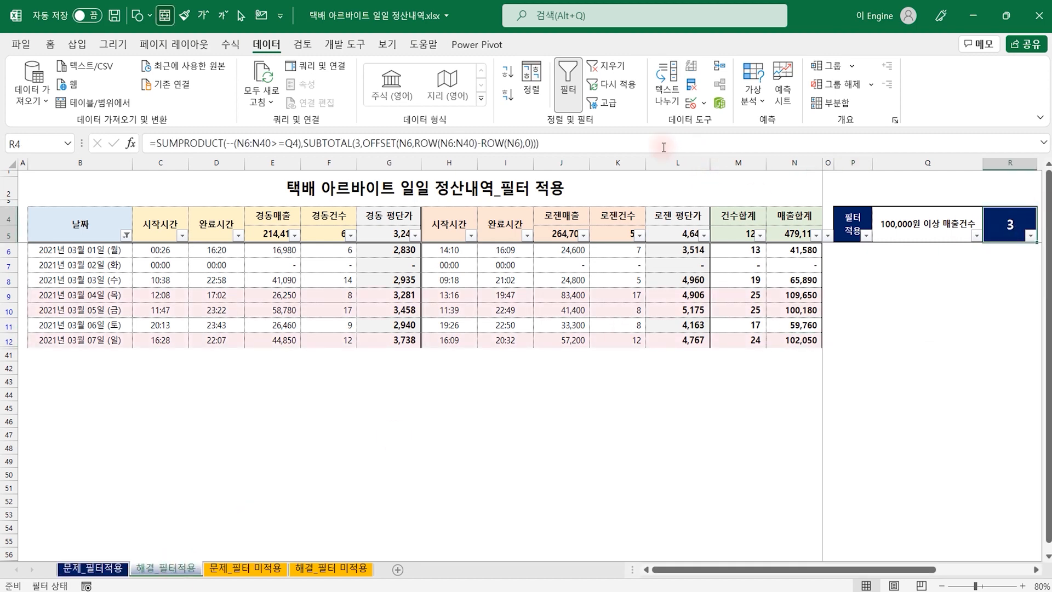
drag(572, 144, 94, 142)
key(ctrl+c)
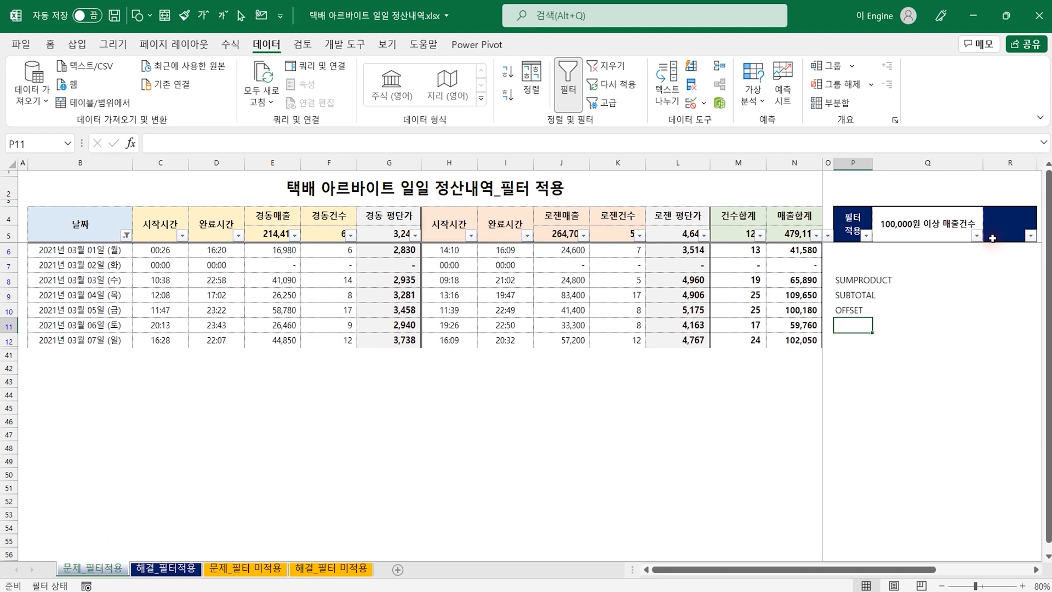
click(1006, 228)
double_click(1006, 228)
key(ctrl+v)
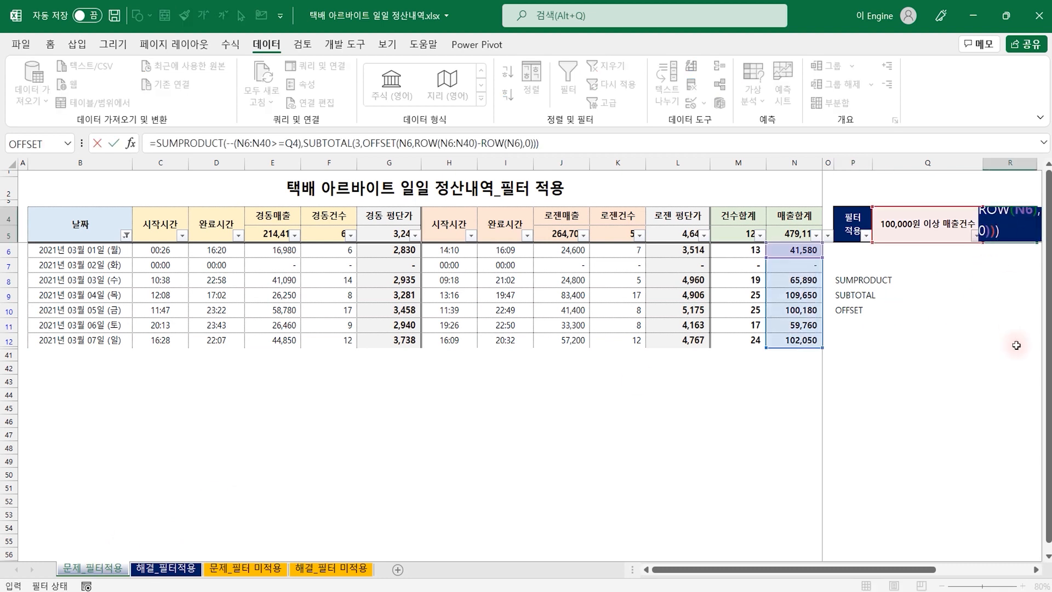
key(Return)
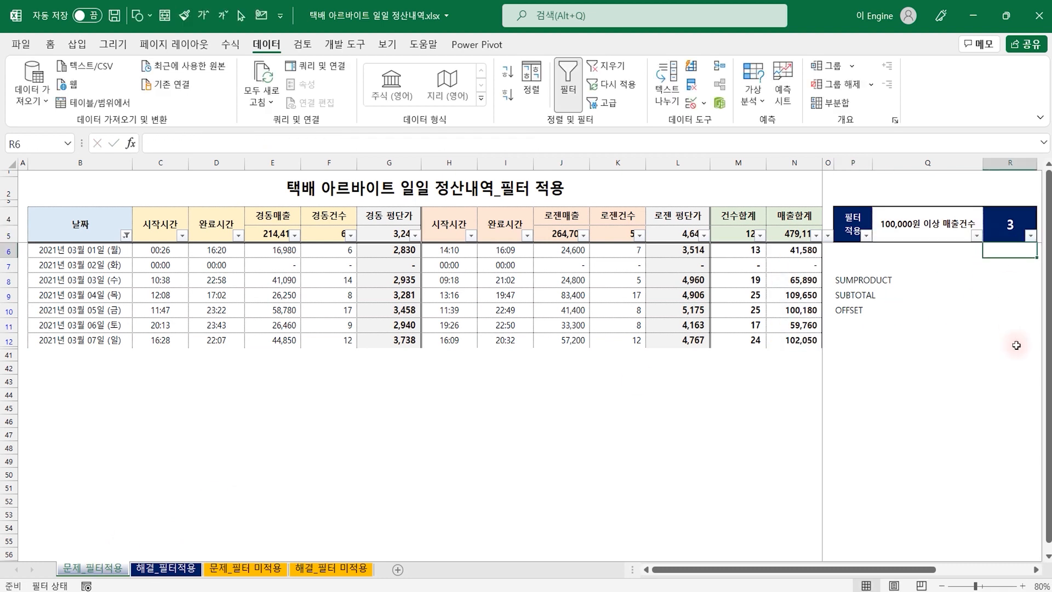
key(Up)
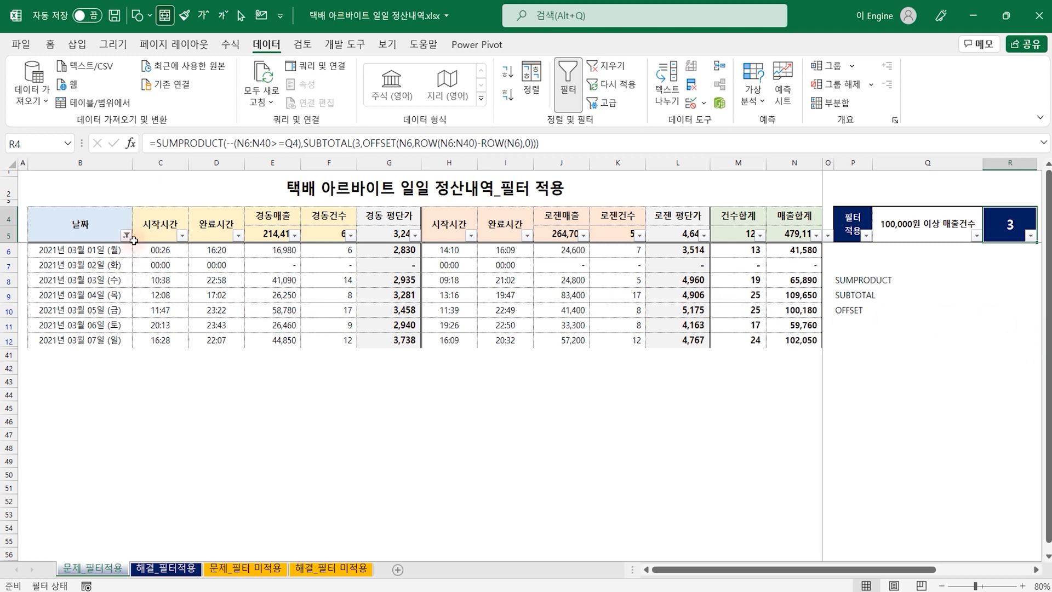
Check the March 매출합계 values of at least 100,000 won against the count in R4
click(803, 310)
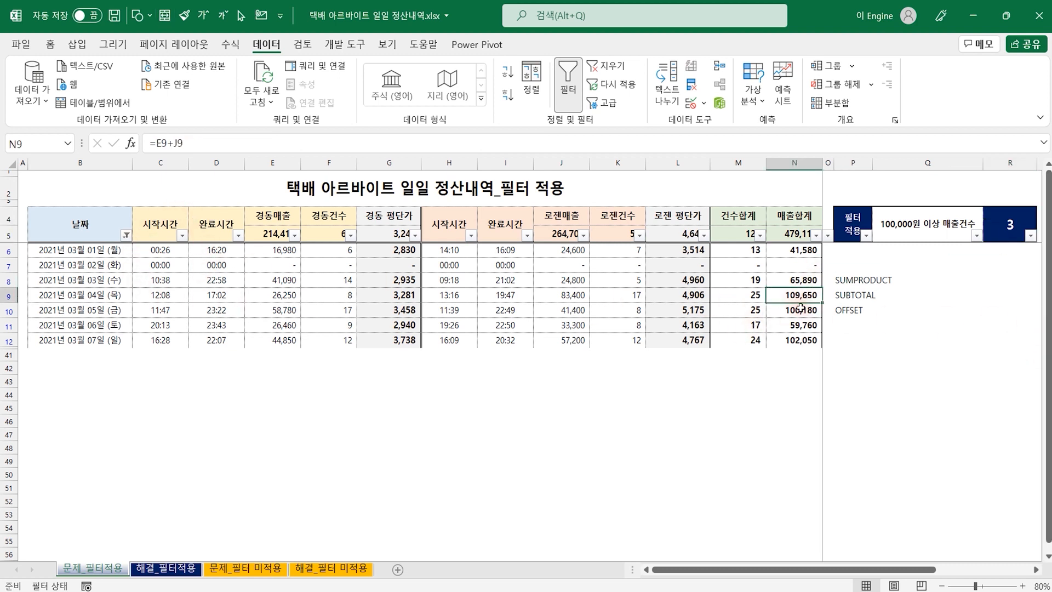
click(805, 340)
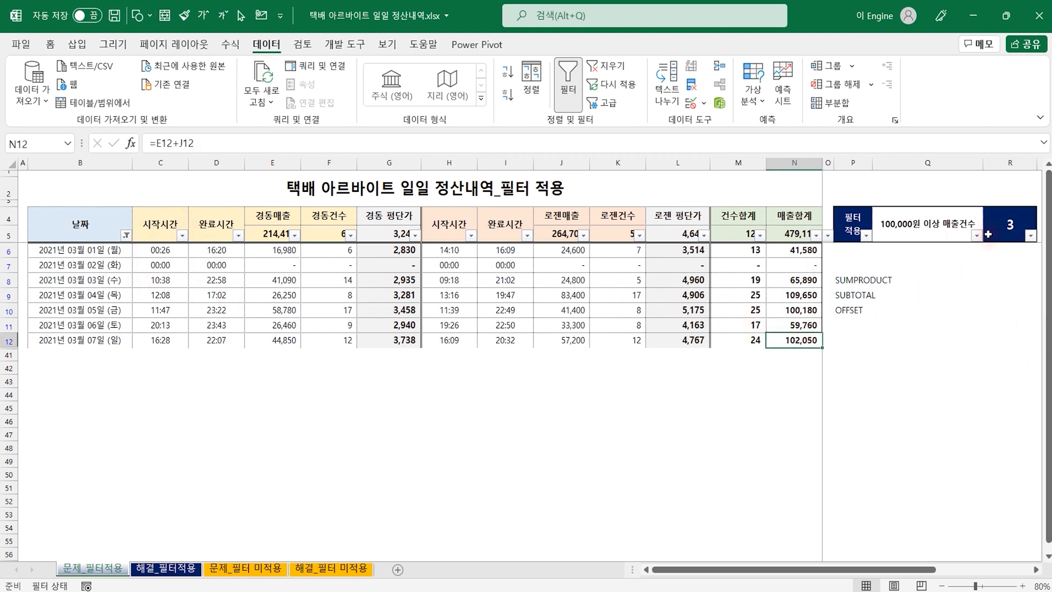
click(1021, 239)
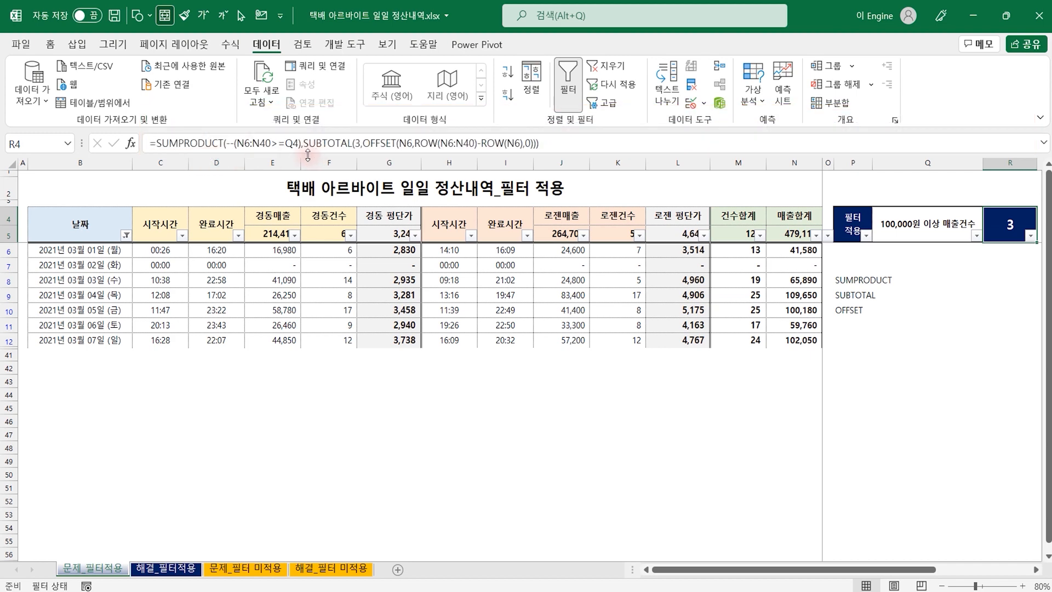
Show all dates again by selecting every month in the 날짜 filter
click(126, 235)
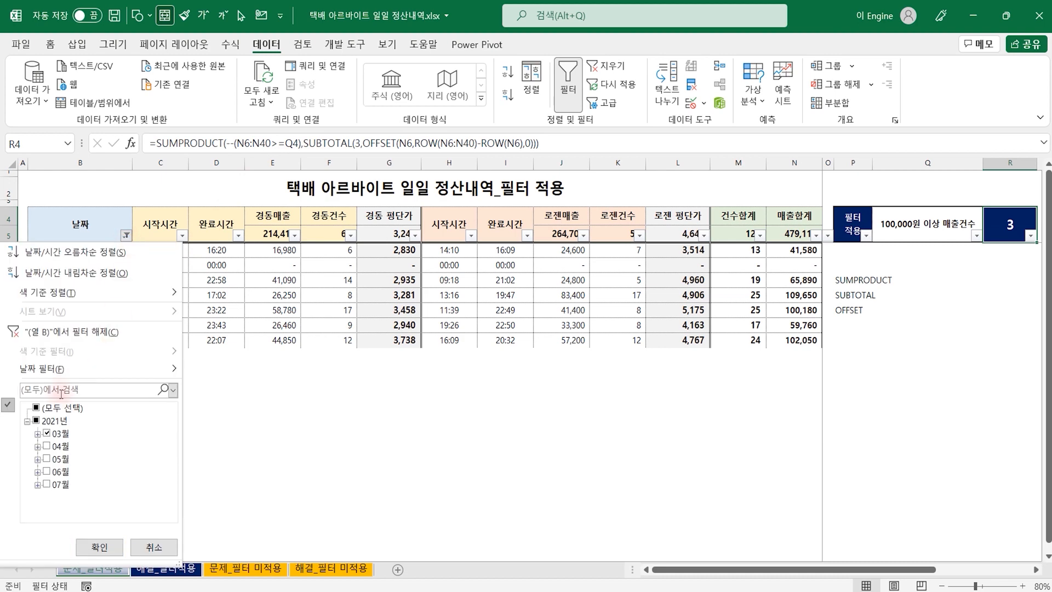
click(54, 408)
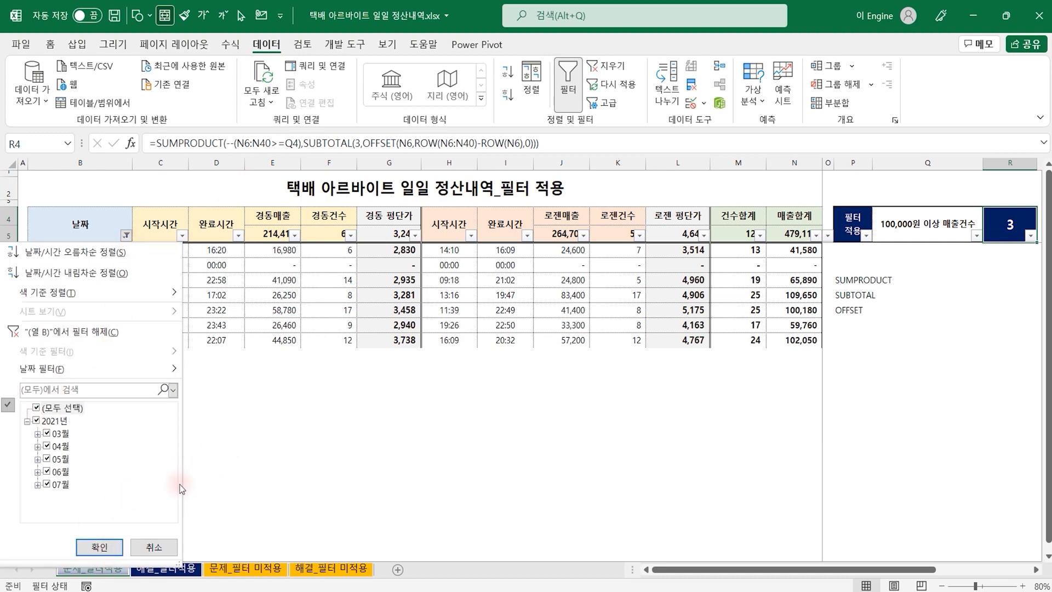
click(99, 547)
click(899, 324)
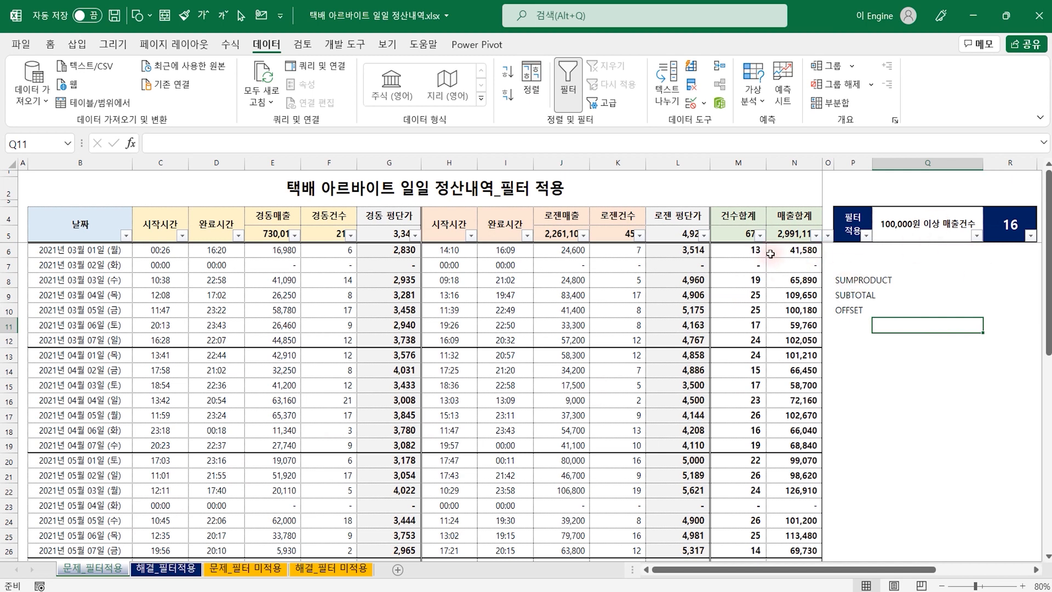
Review the R4 count formula against the full 매출합계 data in rows 6 to 40
click(1000, 231)
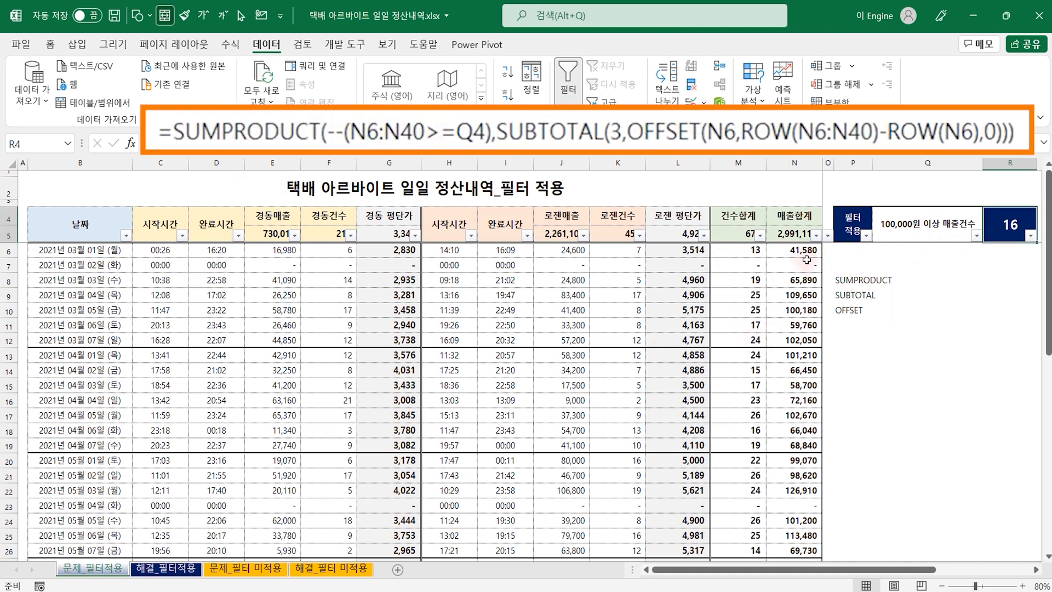
click(10, 250)
scroll(65, 401, down, 3)
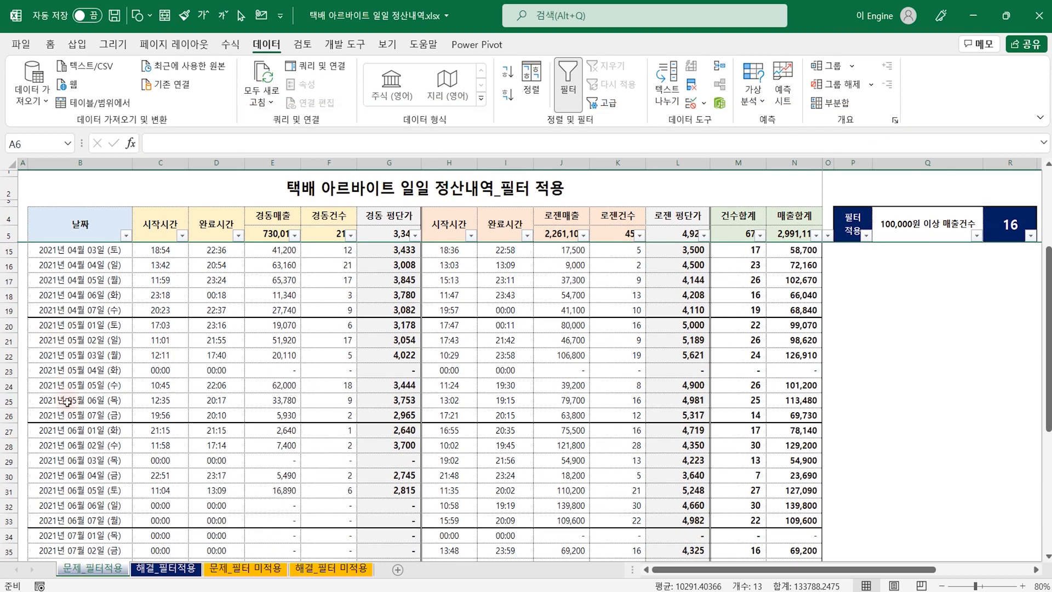
scroll(67, 402, down, 4)
click(10, 445)
scroll(811, 385, up, 6)
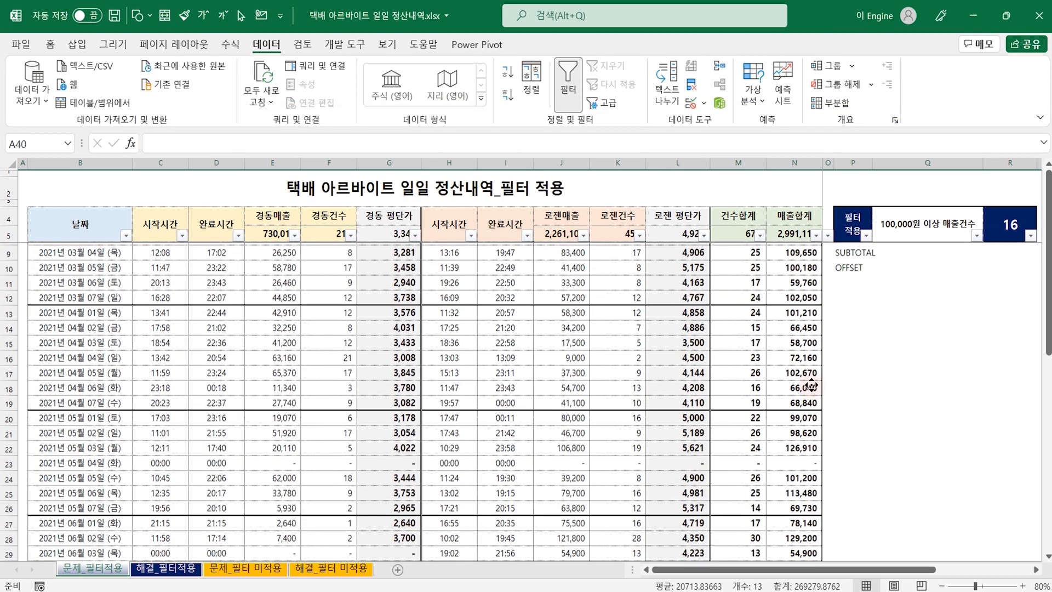
scroll(812, 385, up, 1)
click(1011, 224)
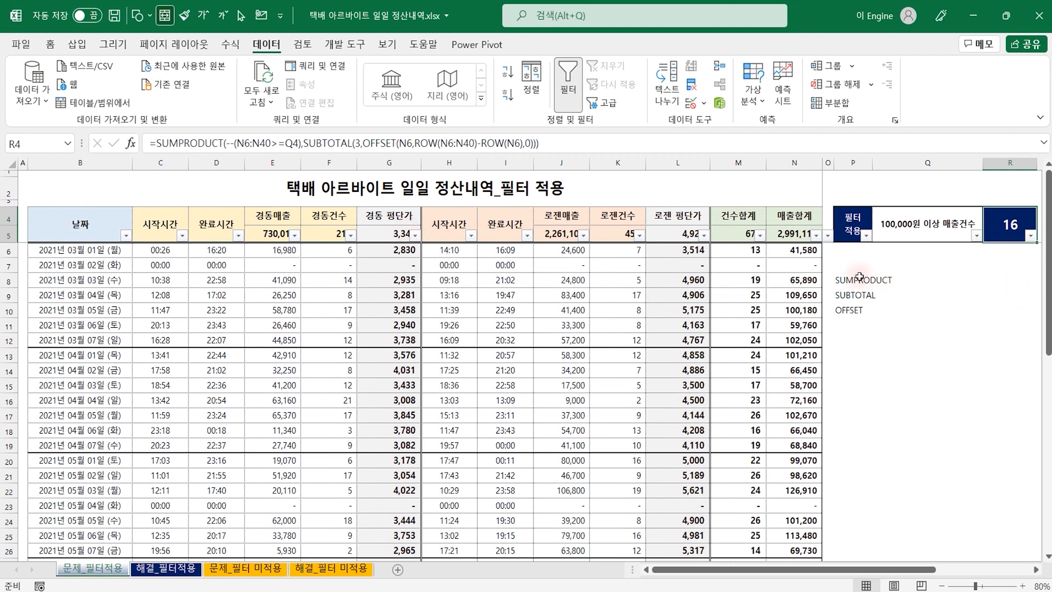
Delete the function name notes in cells P8 to P10
drag(853, 280, 866, 358)
key(Delete)
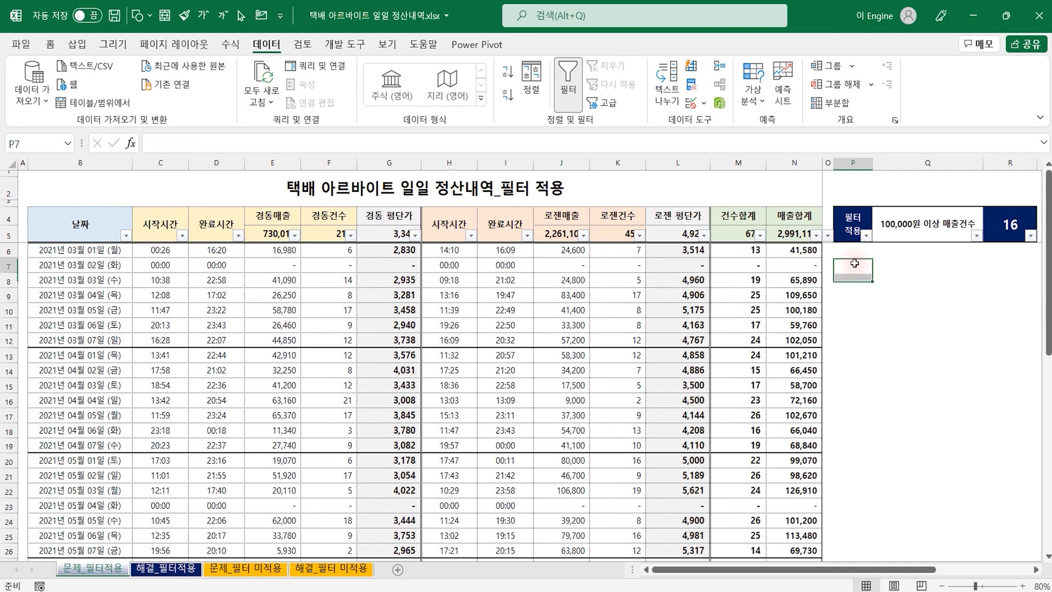
Copy the condition --(N6:N40>=Q4) out of the R4 count formula and enter it in P7 as =--(N6:N40>=Q4)
click(993, 224)
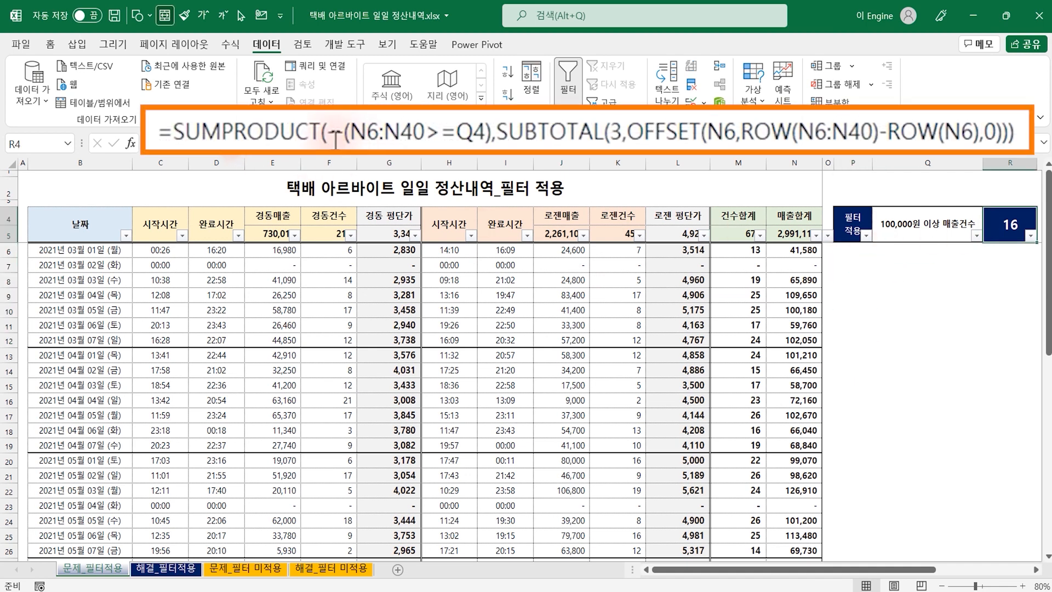
click(325, 131)
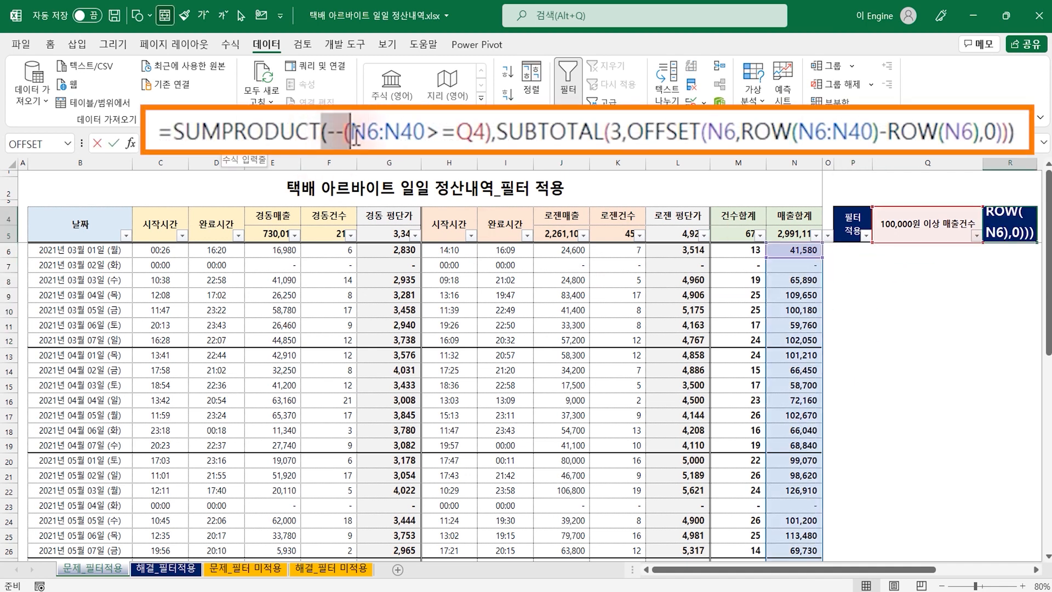
drag(325, 133, 492, 137)
key(ctrl+c)
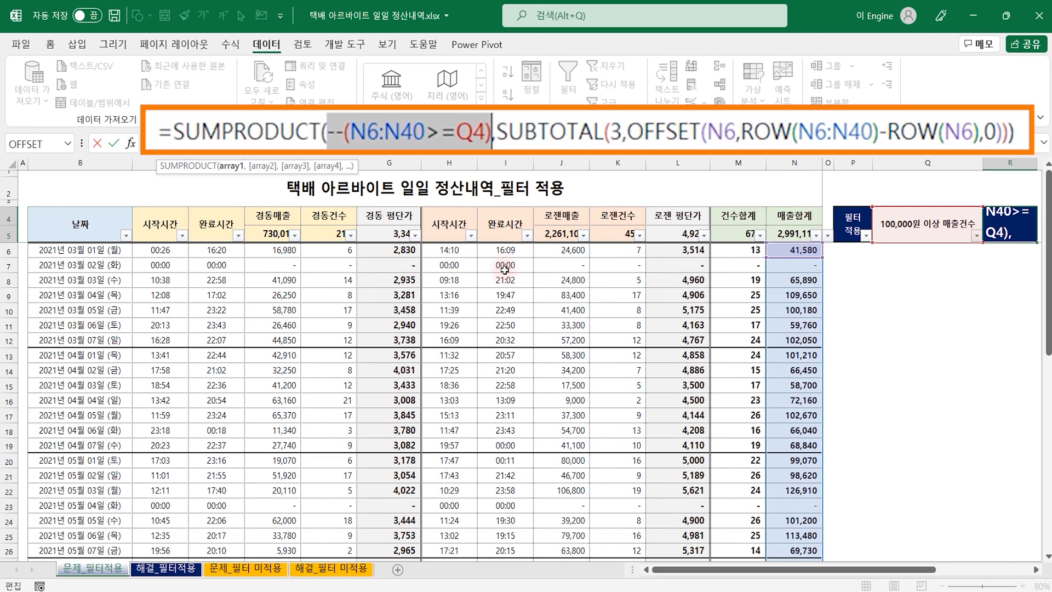
click(855, 268)
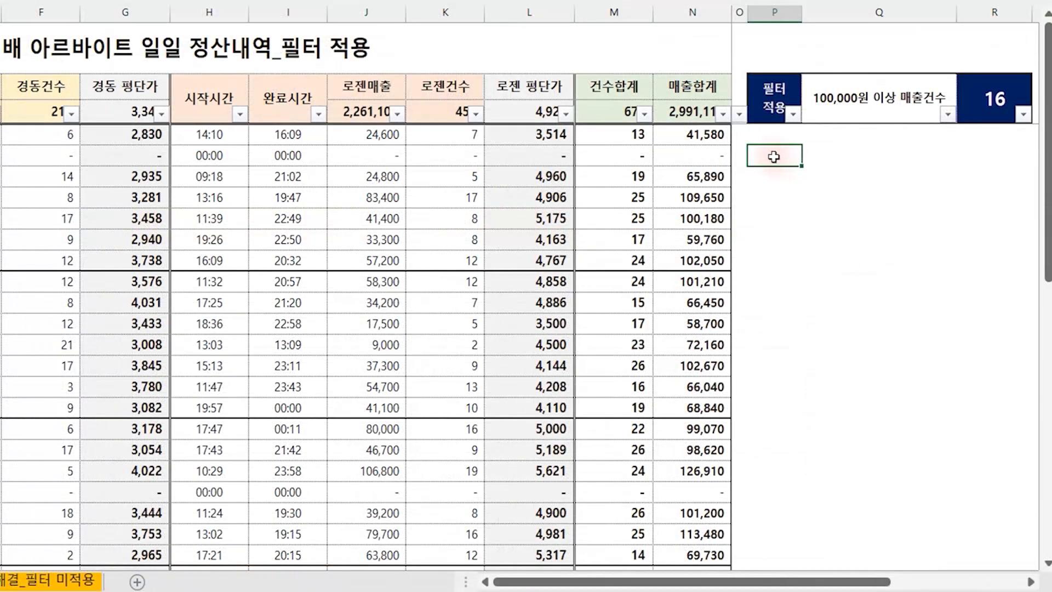
double_click(777, 160)
key(ctrl+v)
click(752, 155)
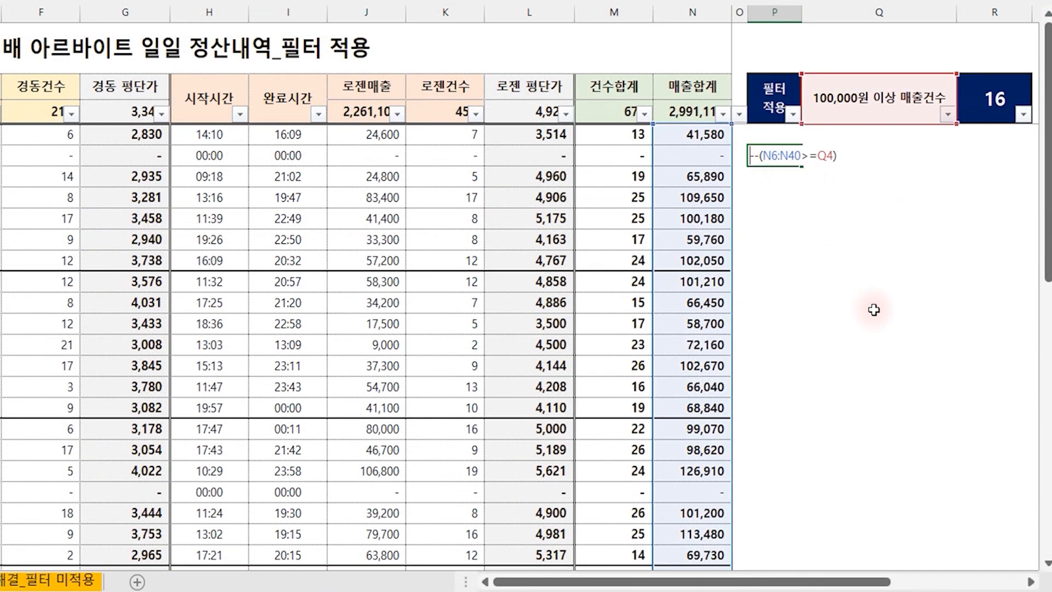
text(=)
key(Return)
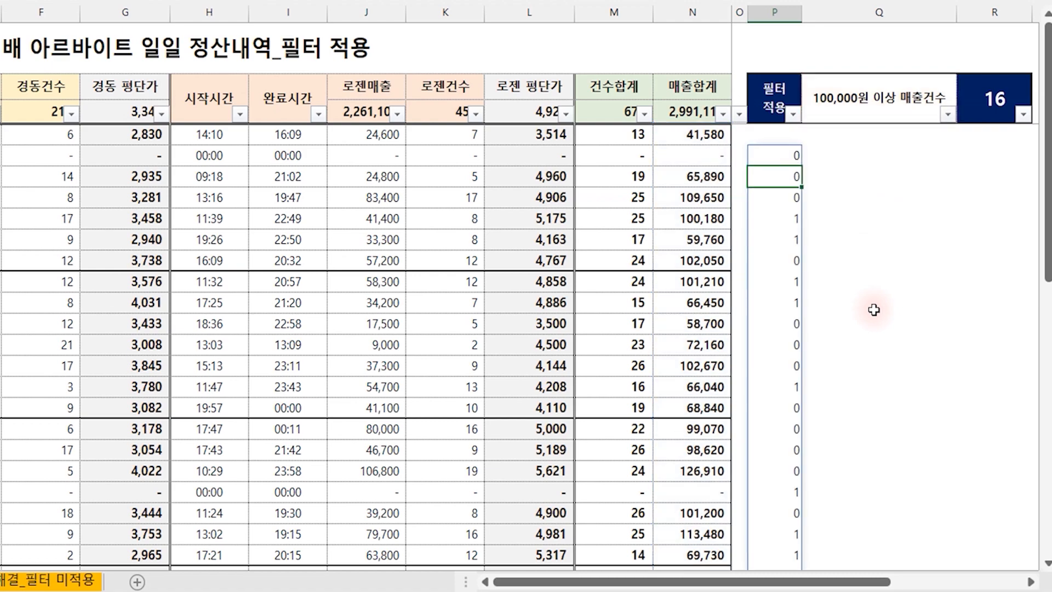
key(Up)
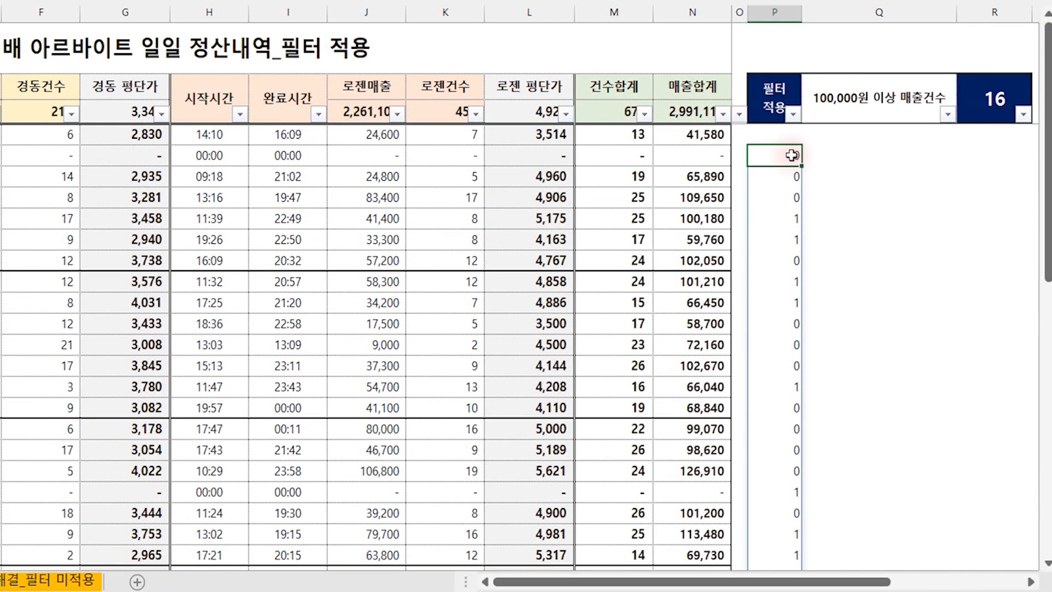
Remove the double minus from the P7 formula so it reads =(N6:N40>=Q4)
double_click(792, 155)
click(769, 160)
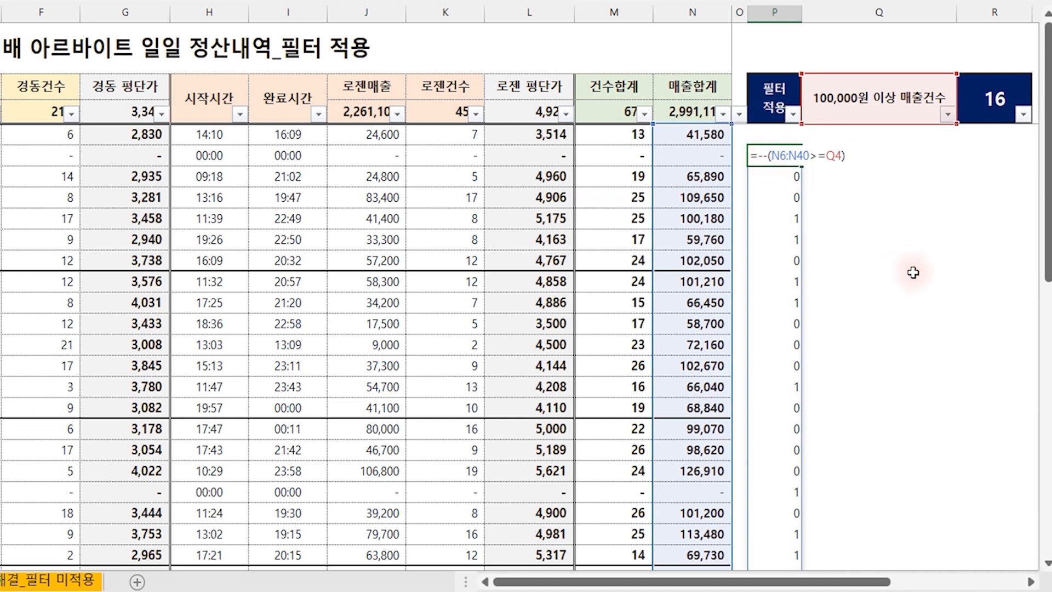
key(BackSpace)
key(BackSpace)
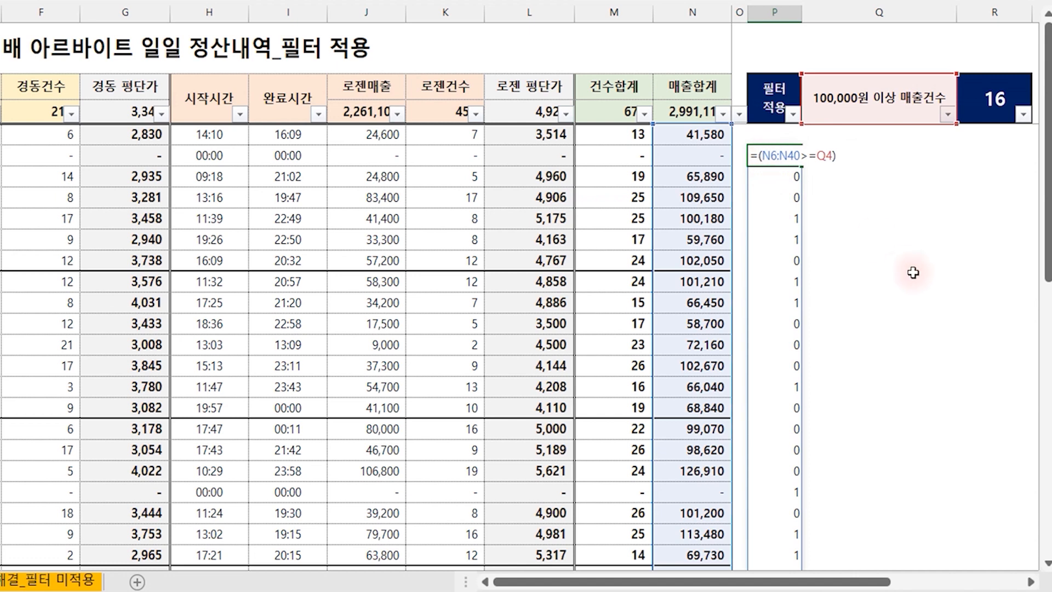
key(ctrl+Return)
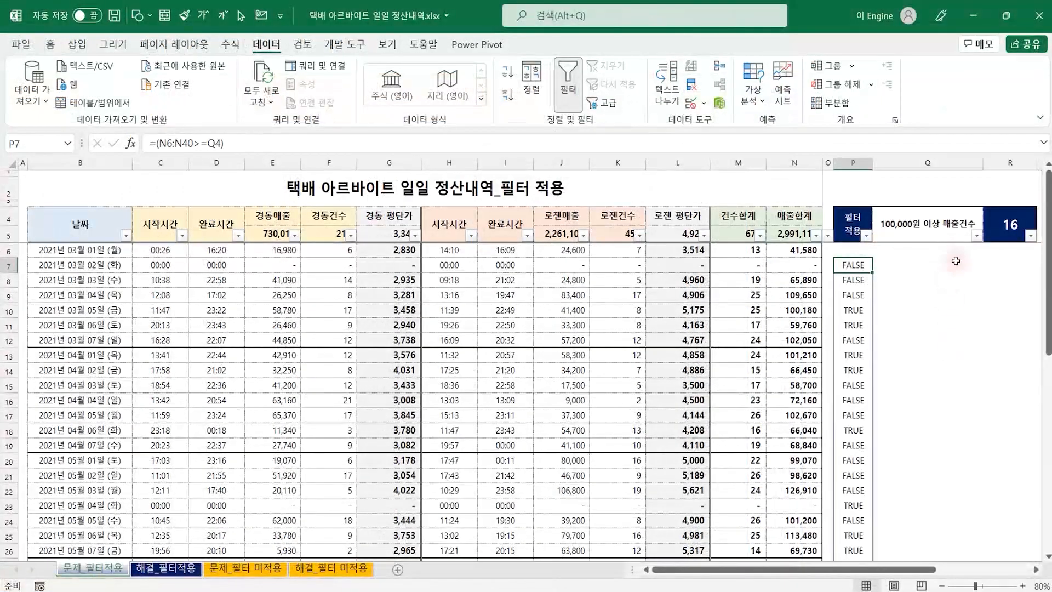
Try the R4 count formula without the double minus before (N6:N40>=Q4), and undo that edit
click(995, 99)
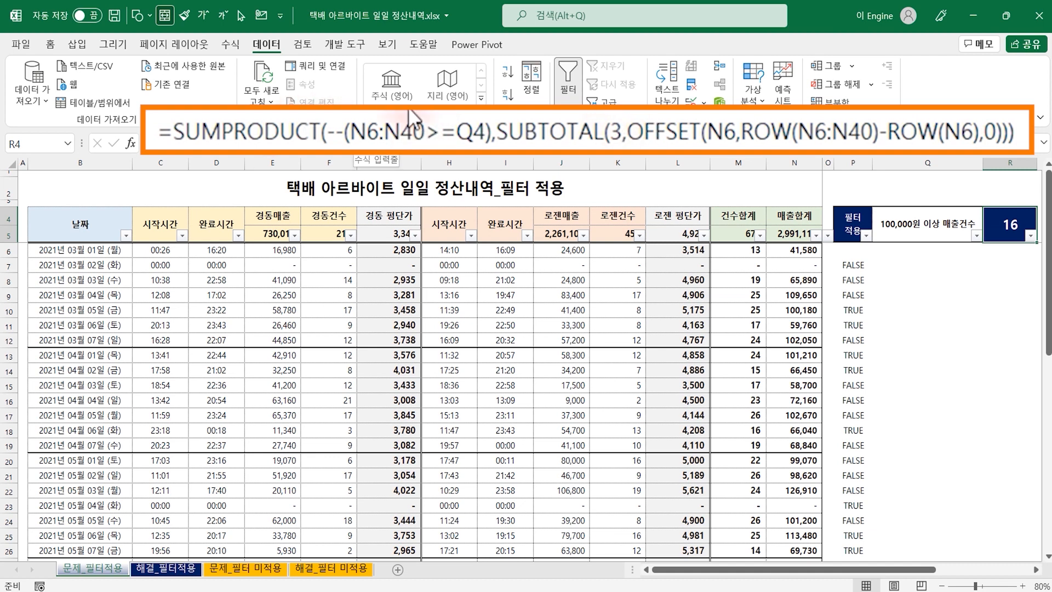
click(344, 135)
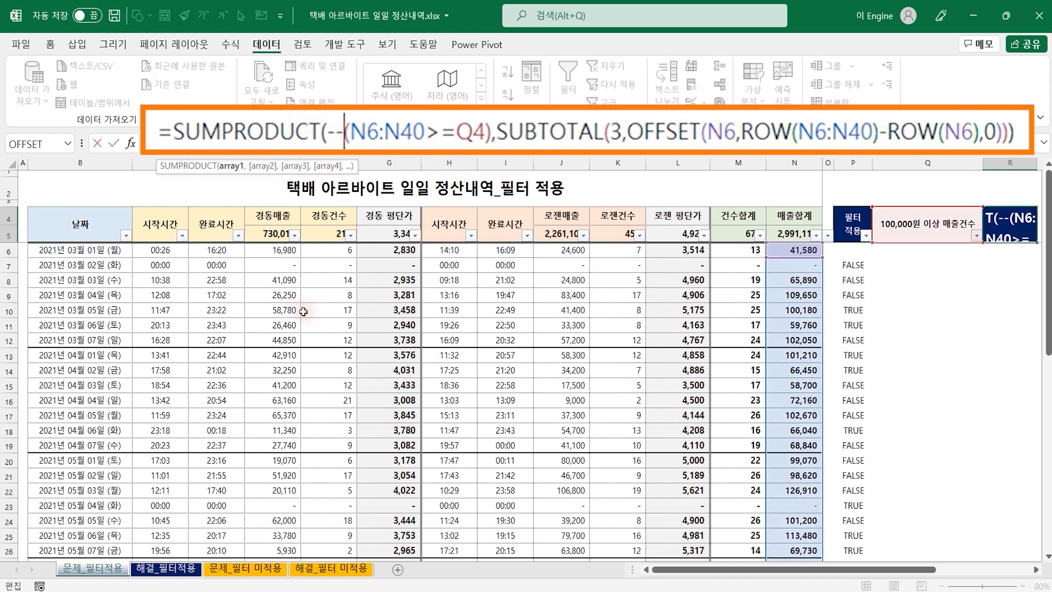
key(BackSpace)
key(BackSpace)
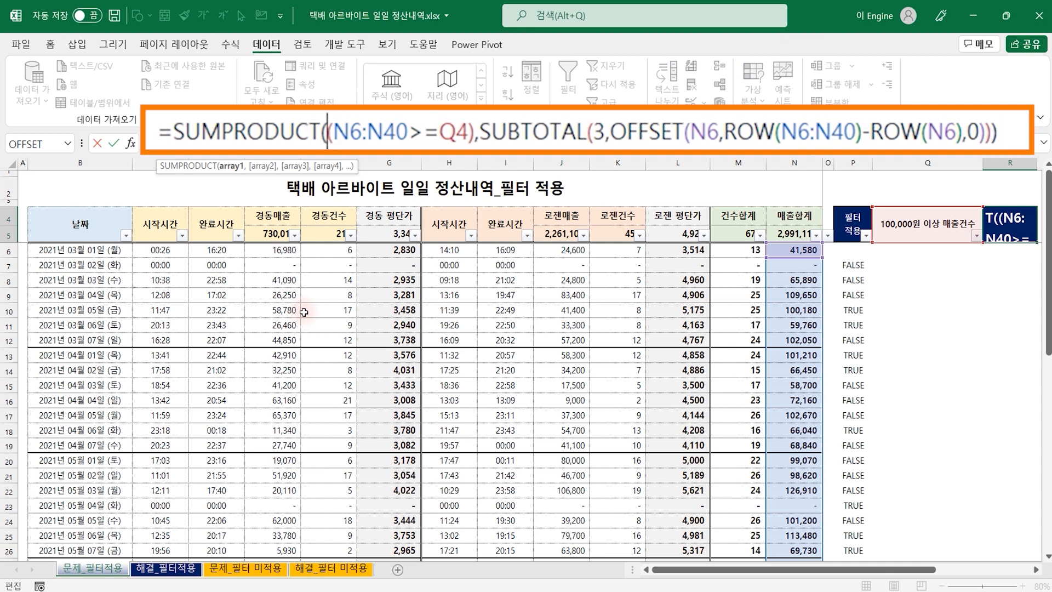
key(Return)
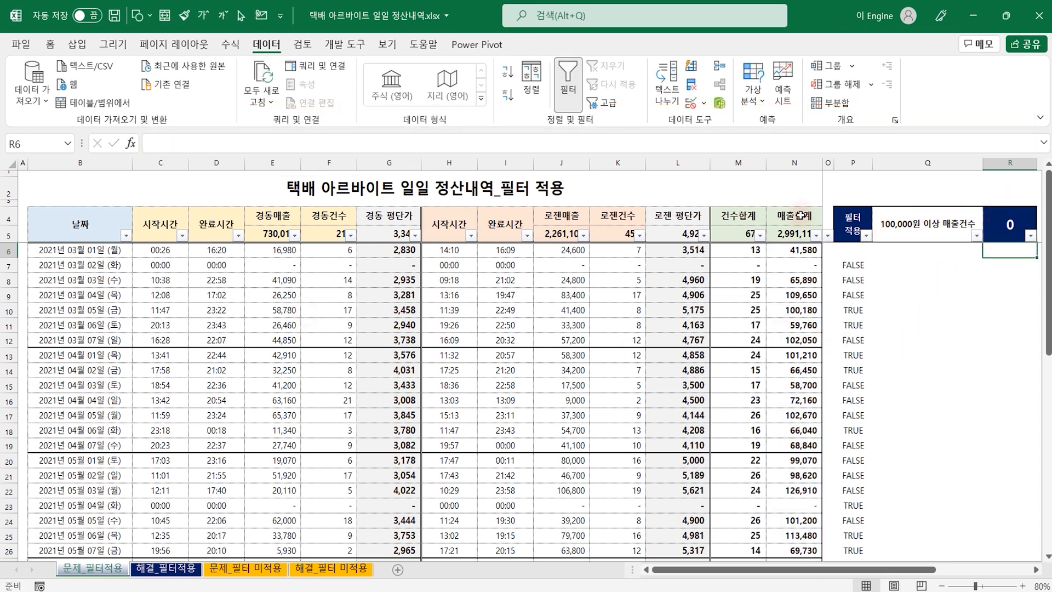
key(ctrl+z)
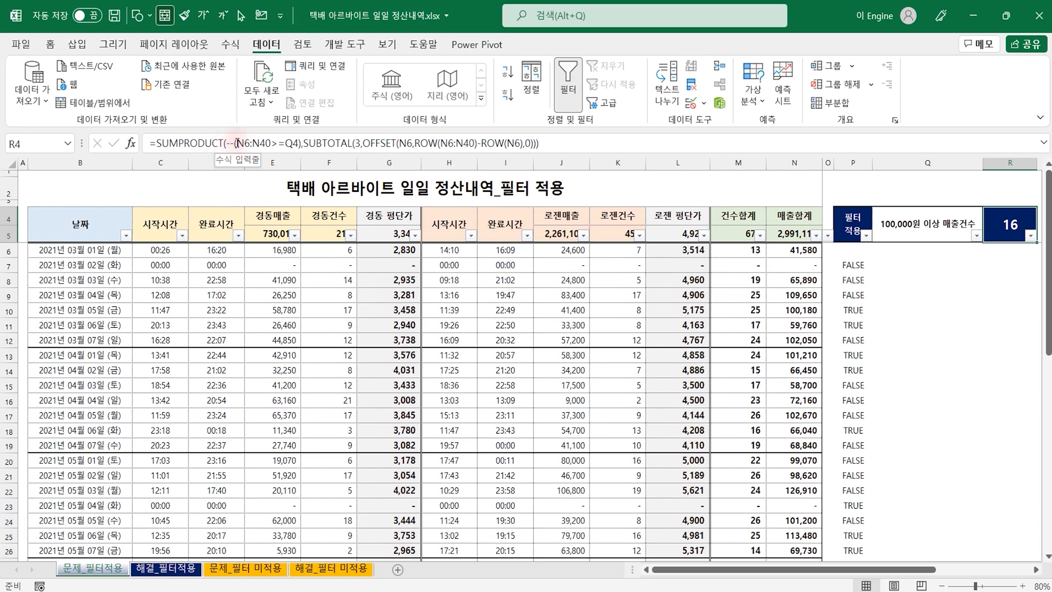
Restore the double minus in P7 so the formula reads =--(N6:N40>=Q4)
click(851, 265)
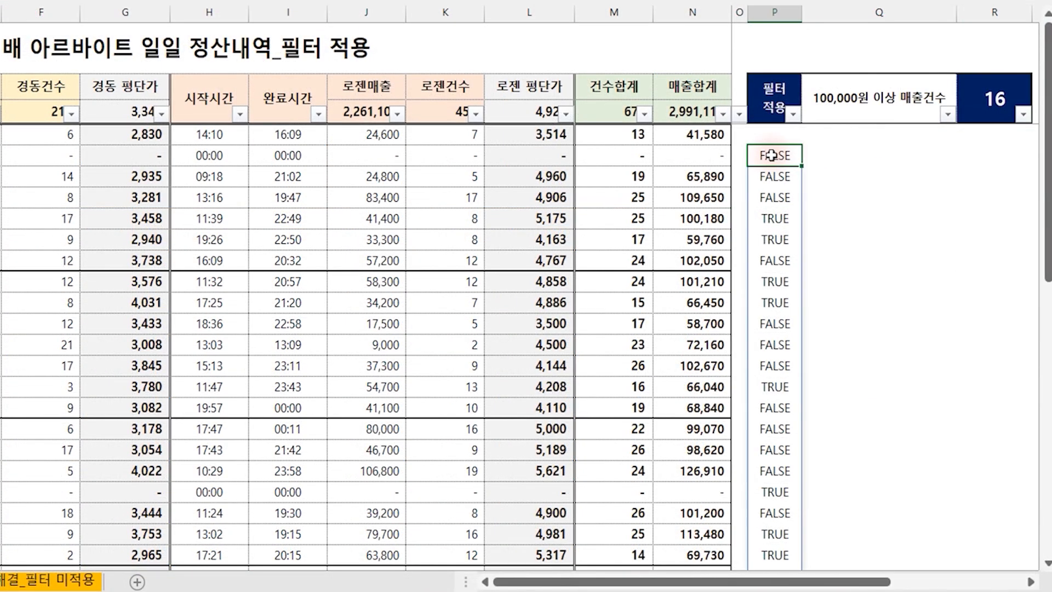
double_click(771, 155)
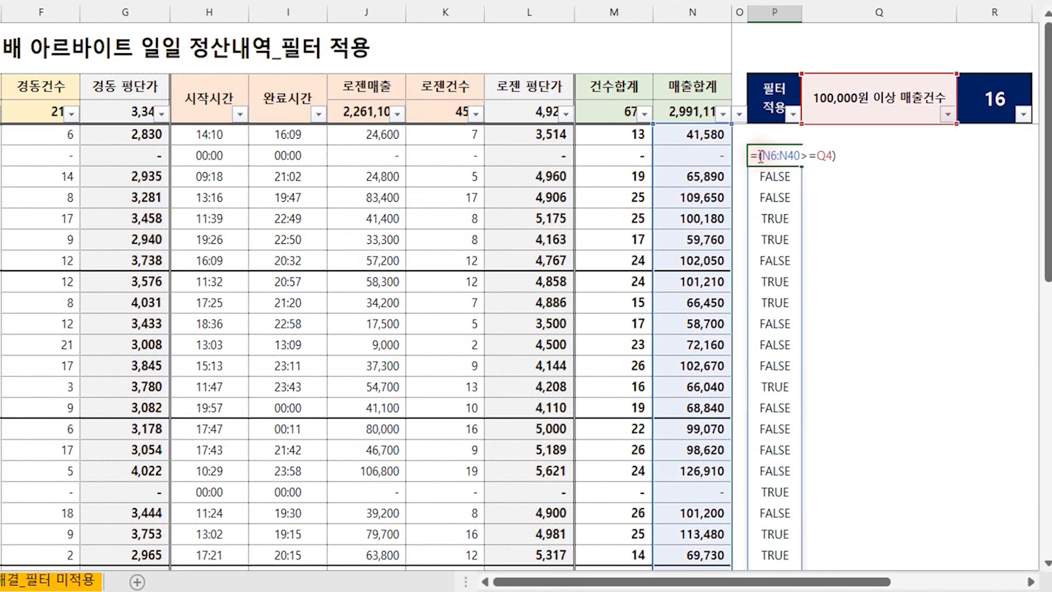
text(--)
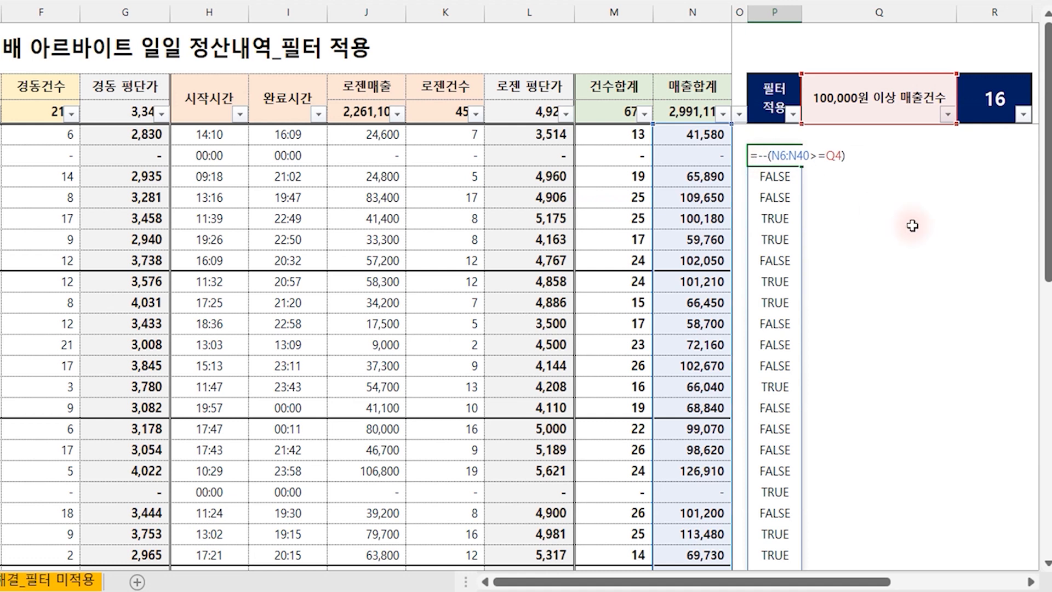
key(Return)
key(Up)
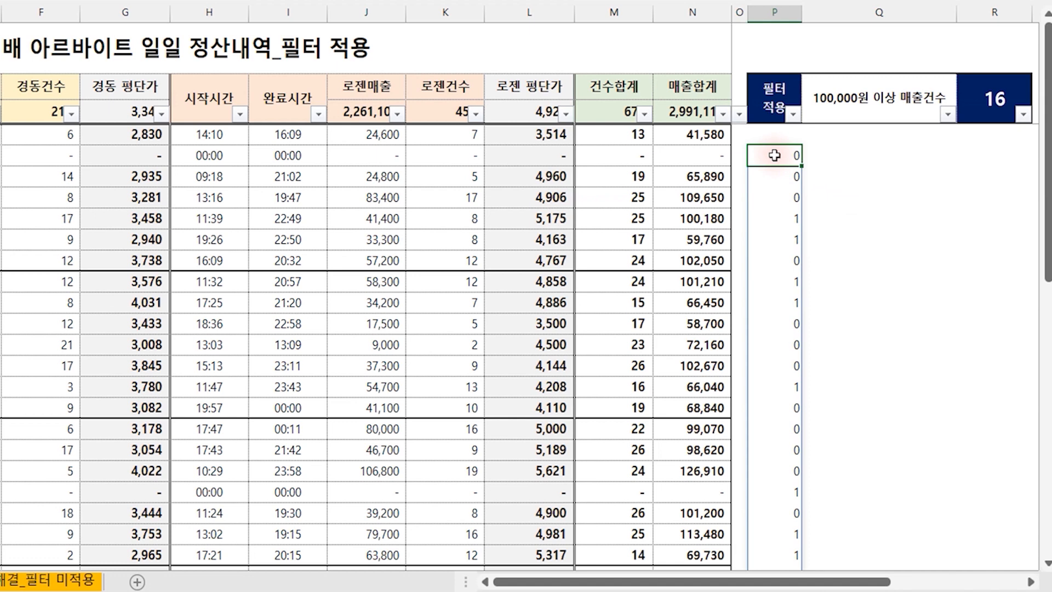
Try entering =--(N6:N40>Q4) as an array formula over the column Q range starting at Q7
mouse_move(838, 155)
mouse_down()
mouse_move(838, 416)
mouse_move(858, 581)
mouse_up()
scroll(965, 369, up, 3)
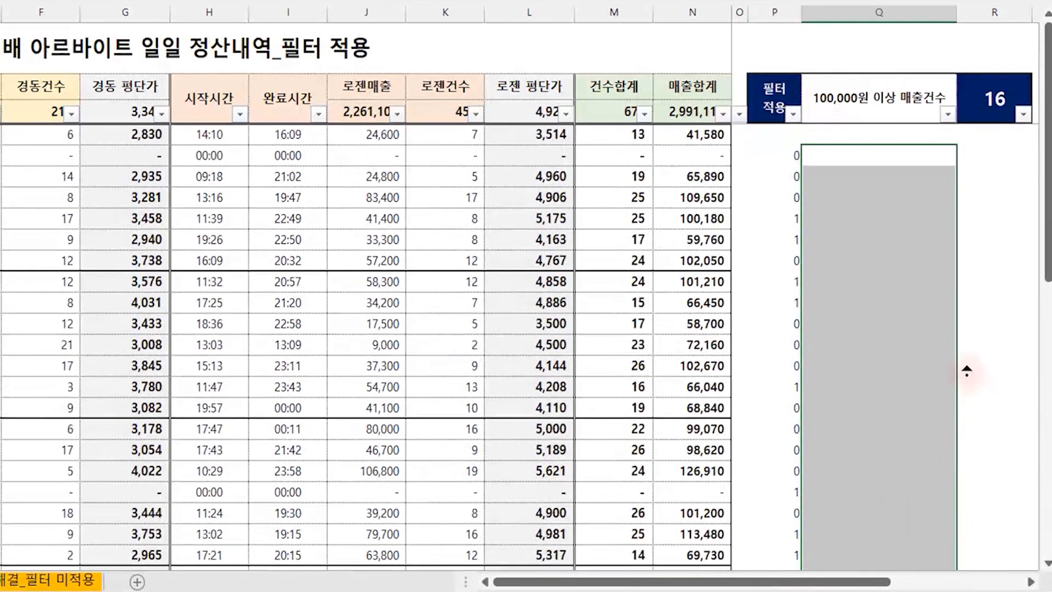
text(=--(N)
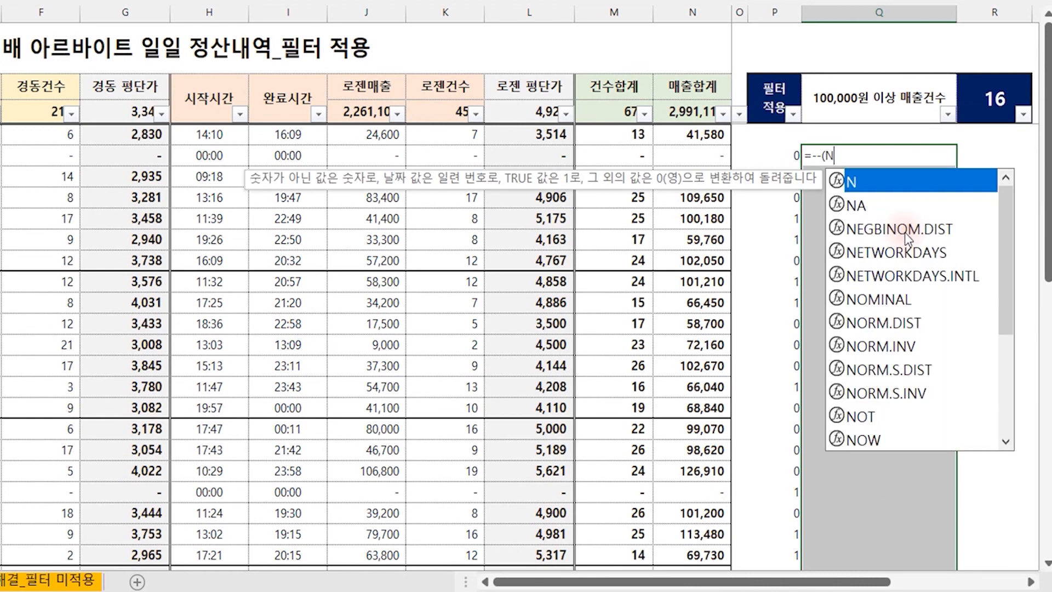
text(6)
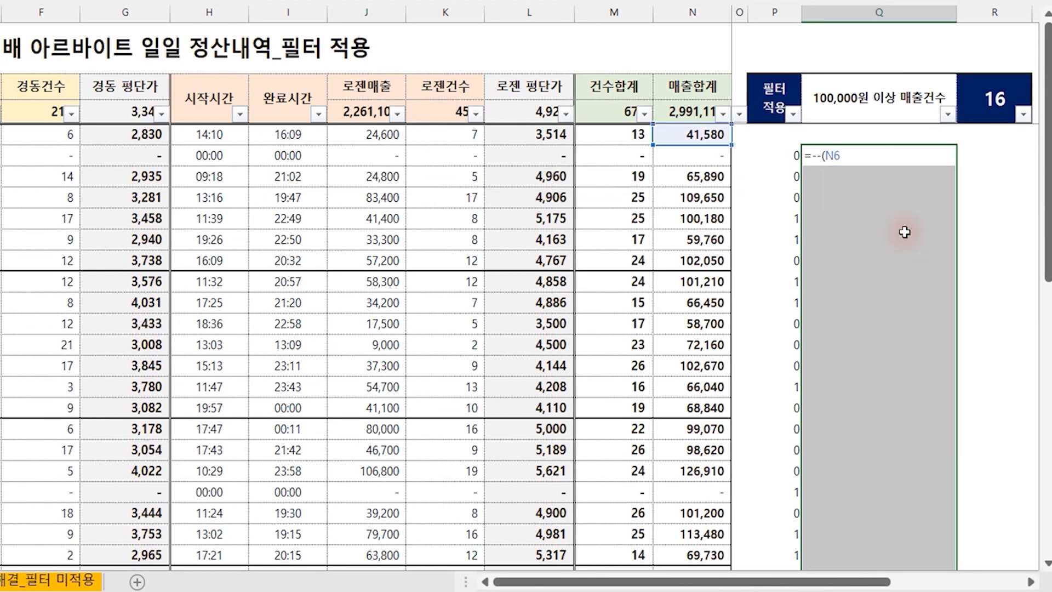
text(:N40)
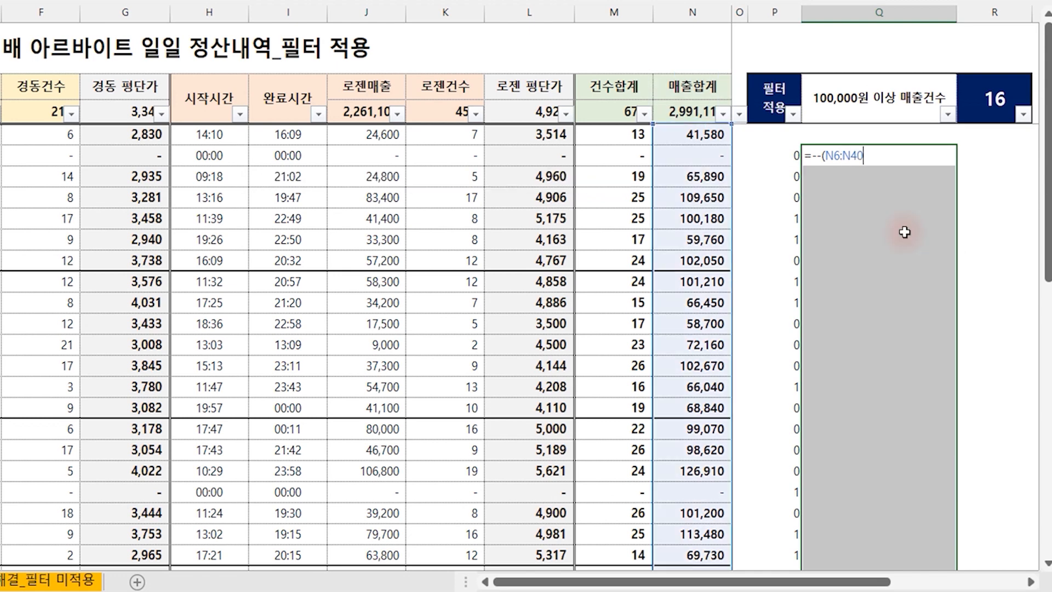
text(>)
click(881, 97)
text())
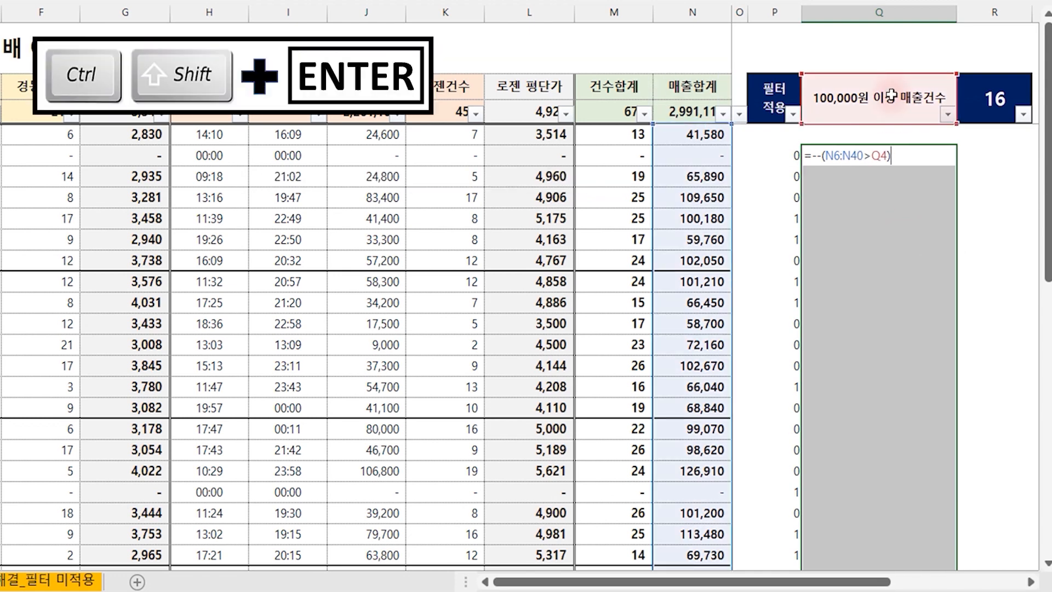
key(ctrl+shift+Return)
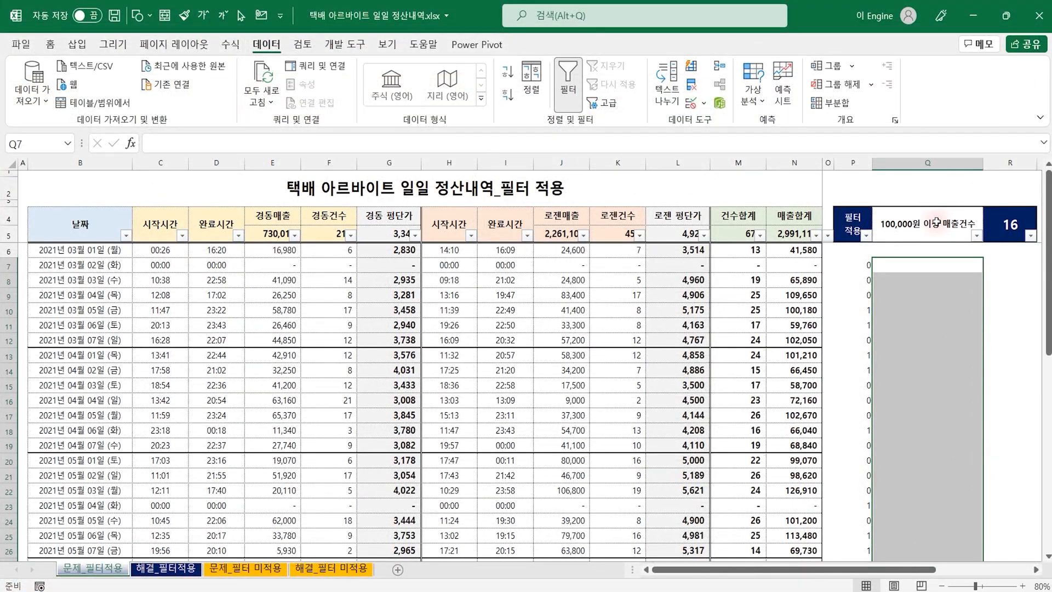
key(Left)
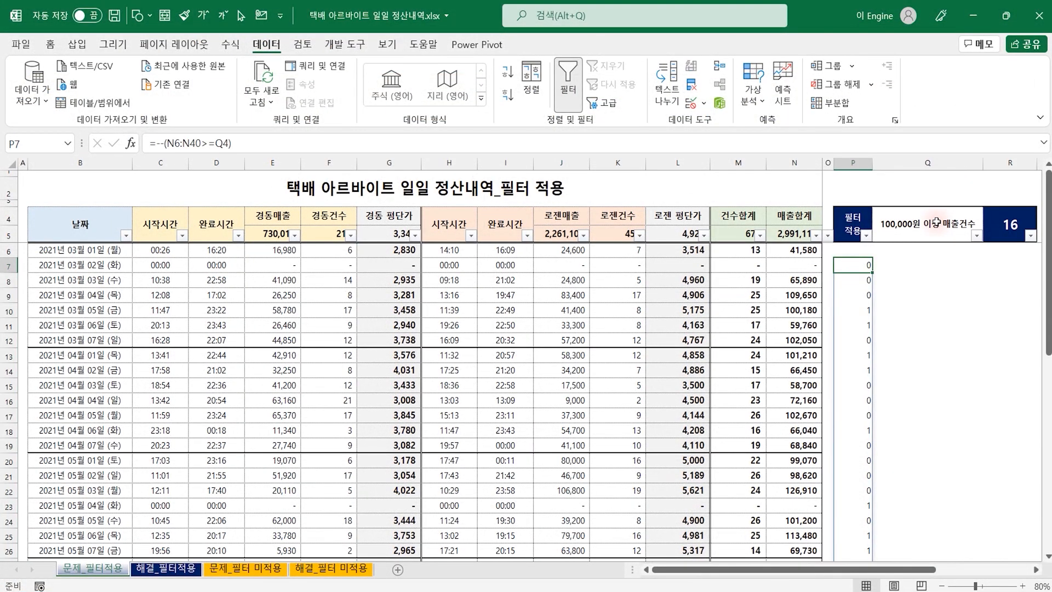
Copy the SUBTOTAL argument from the R4 formula and enter it in Q7 as =SUBTOTAL(3,OFFSET(N6,ROW(N6:N40)-ROW(N6),0))
click(1008, 225)
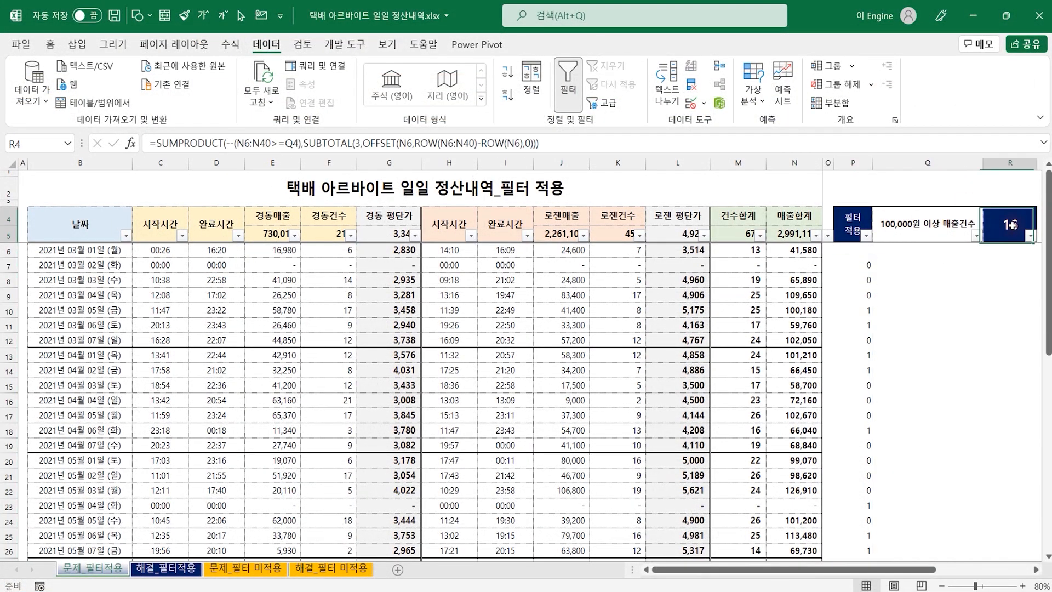
click(860, 263)
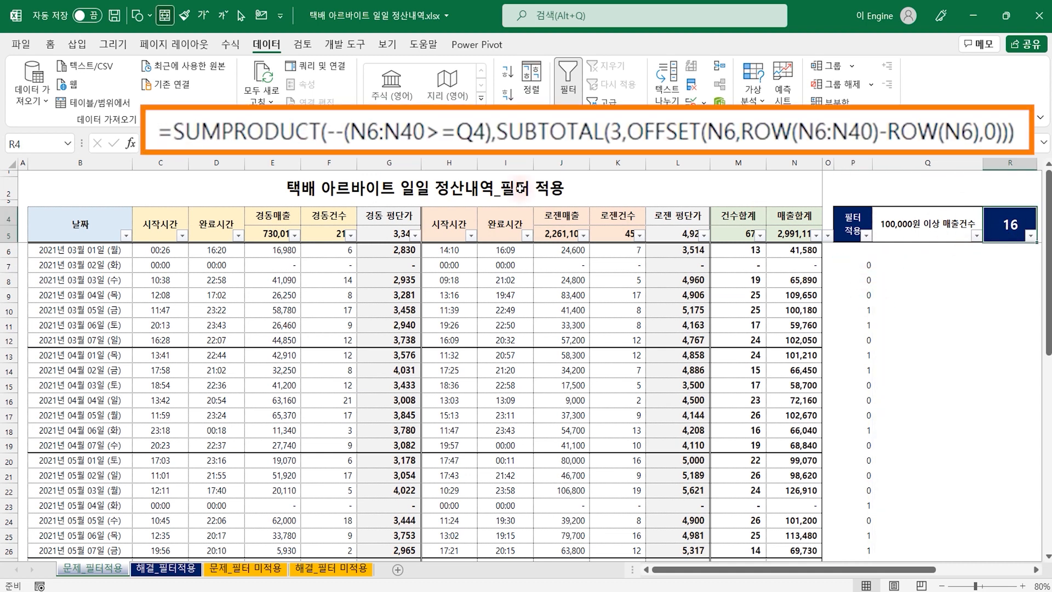
drag(498, 134, 1014, 134)
click(503, 131)
drag(503, 131, 1008, 134)
key(ctrl+c)
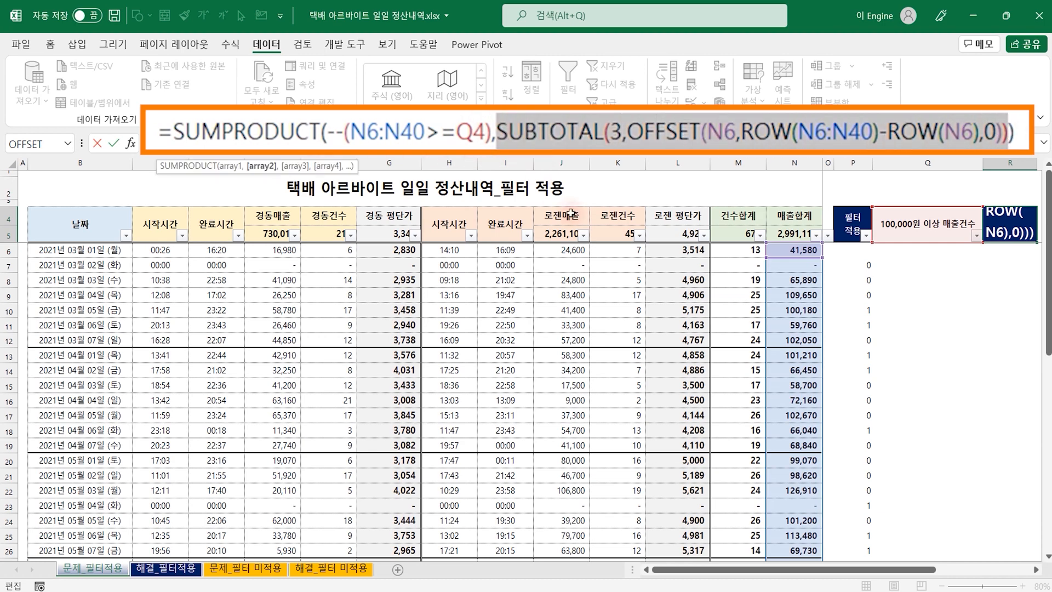
click(947, 268)
text(=)
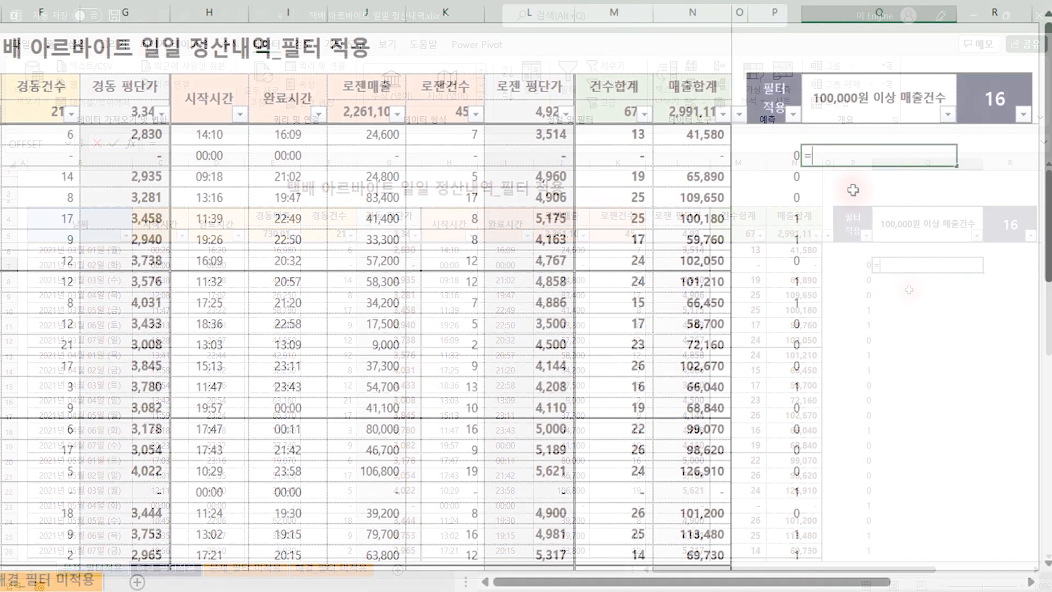
key(ctrl+v)
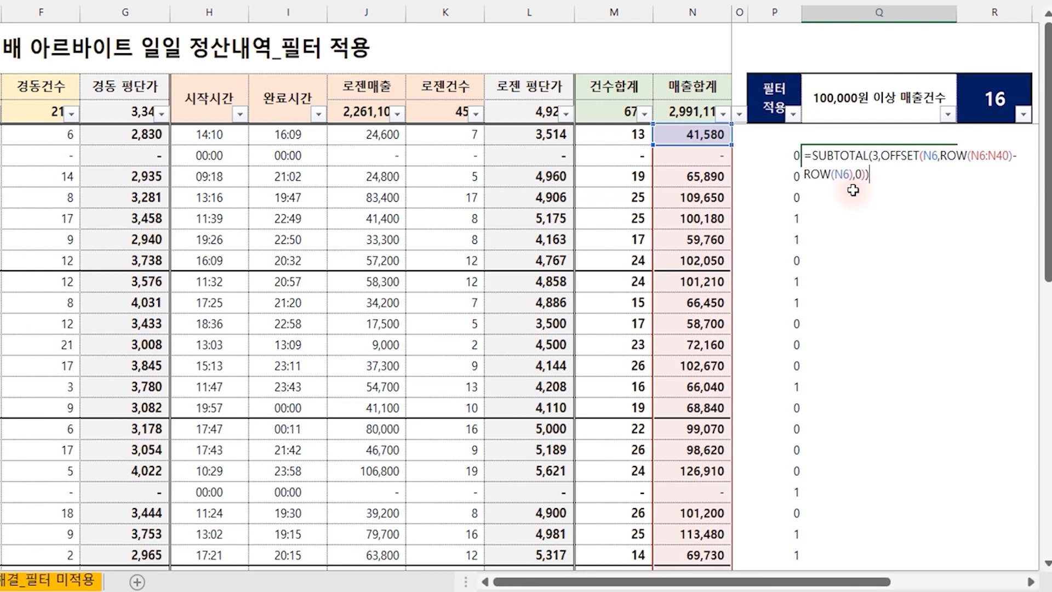
key(Return)
key(Up)
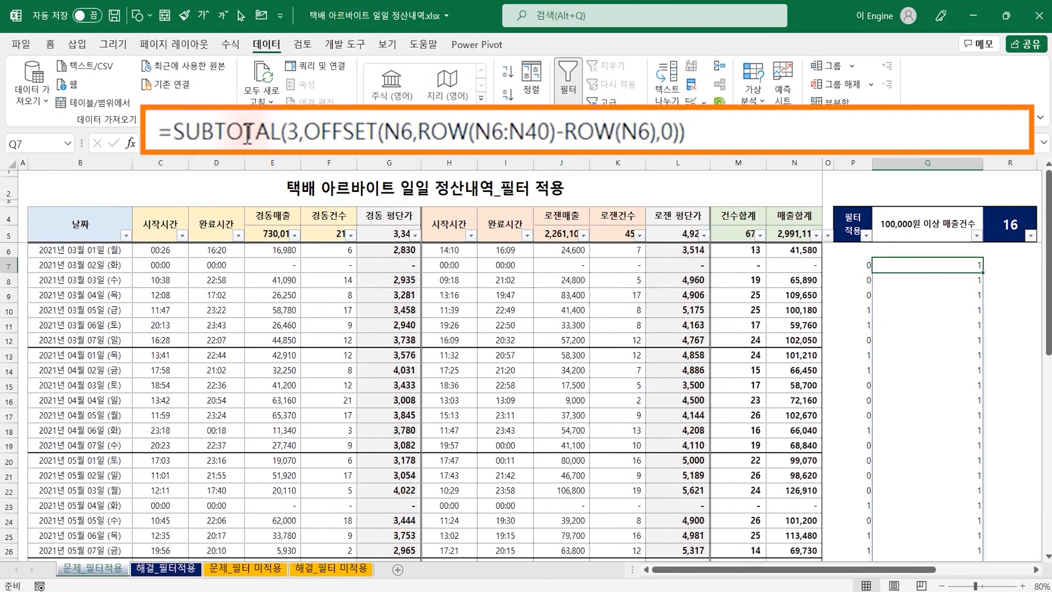
Start a SUBTOTAL formula in R7 to look up function number 3 (COUNTA), and discard the entry
click(1006, 268)
text(=)
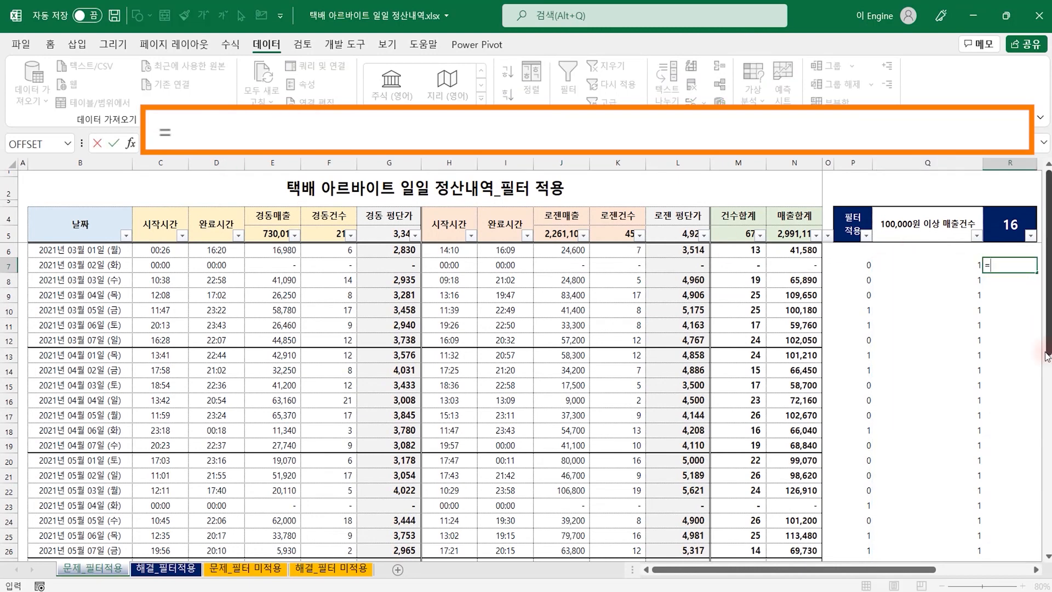
text(SUBTO)
key(Tab)
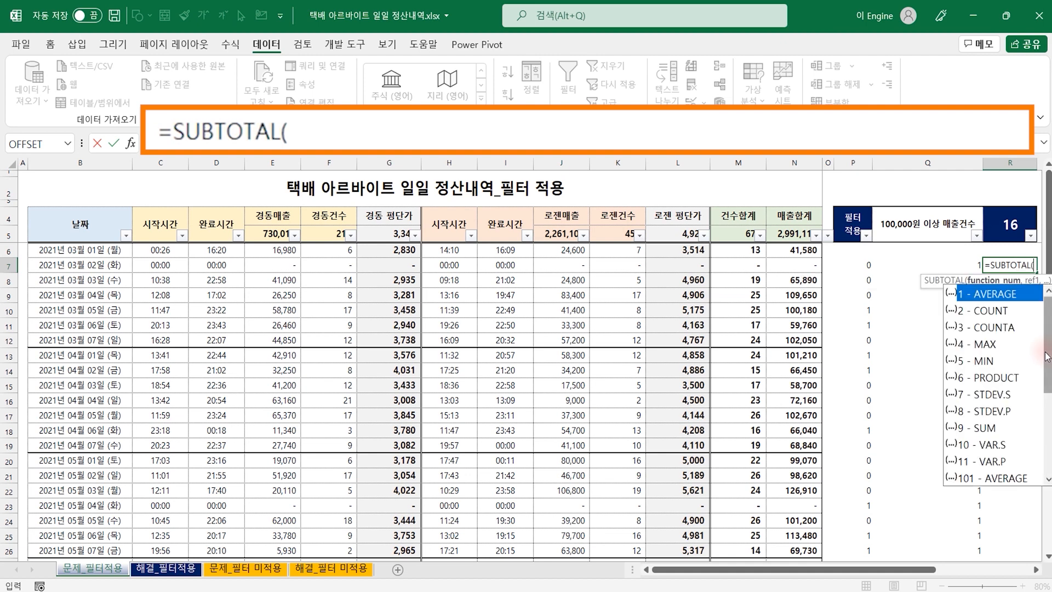
key(Down)
key(Down)
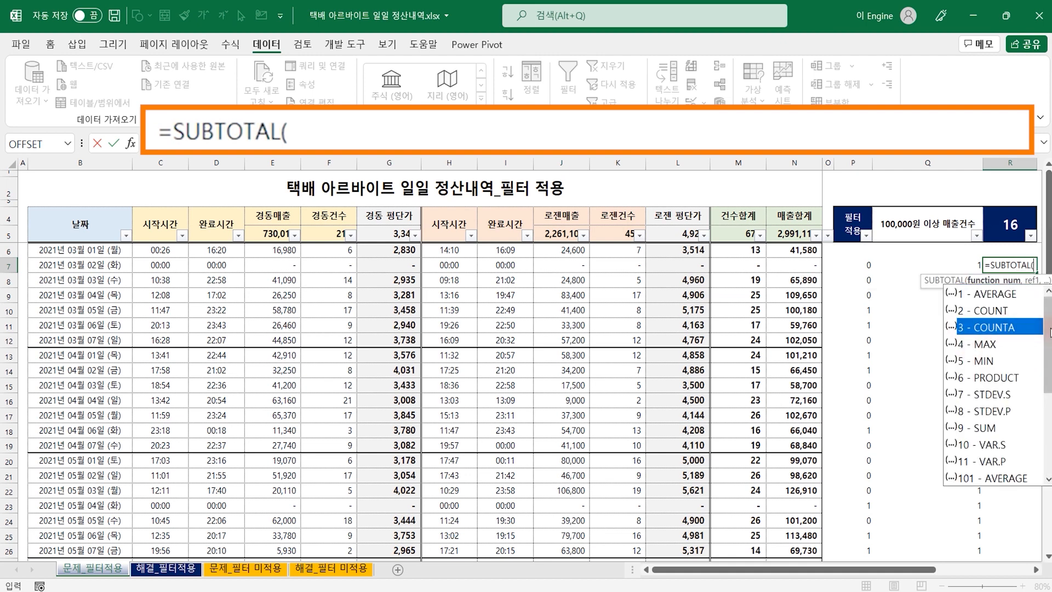
click(958, 262)
key(Escape)
click(958, 262)
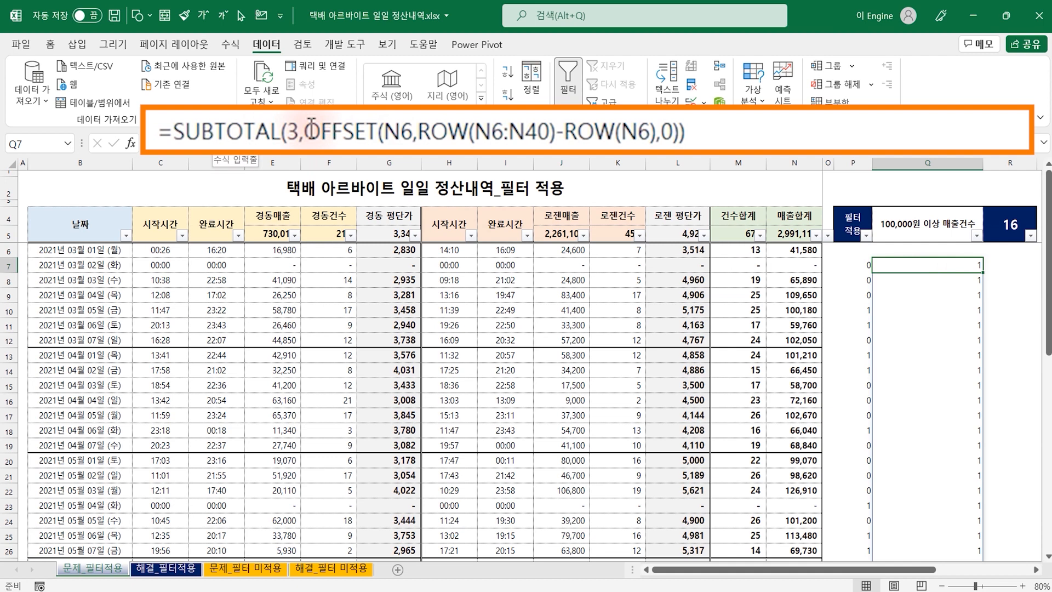
Copy the OFFSET argument from the Q7 formula and enter it in R7 as =OFFSET(N6,ROW(N6:N40)-ROW(N6),0)
drag(304, 131, 385, 158)
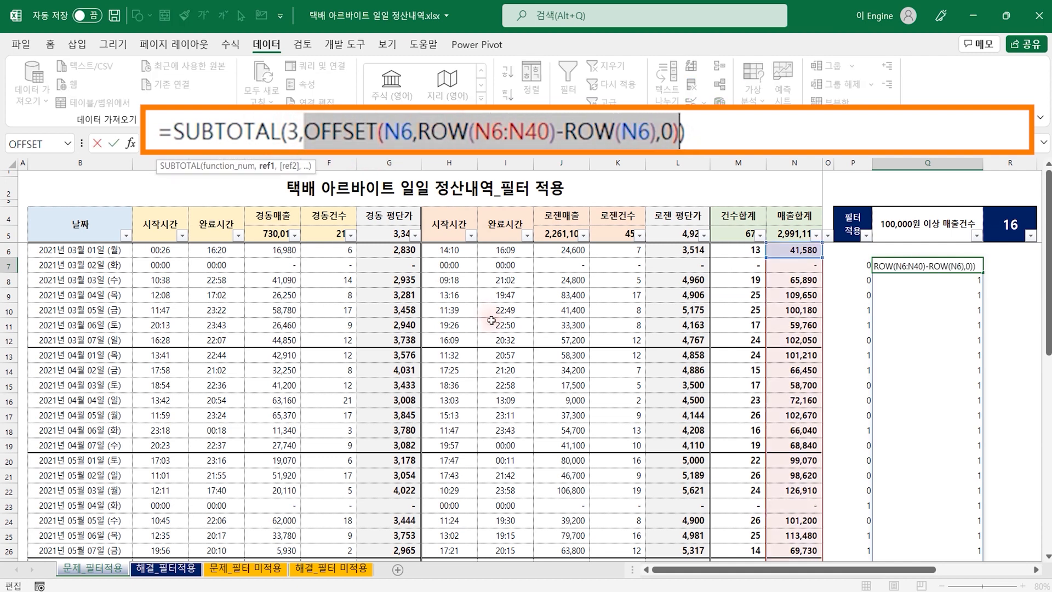
key(Escape)
click(992, 265)
text(=)
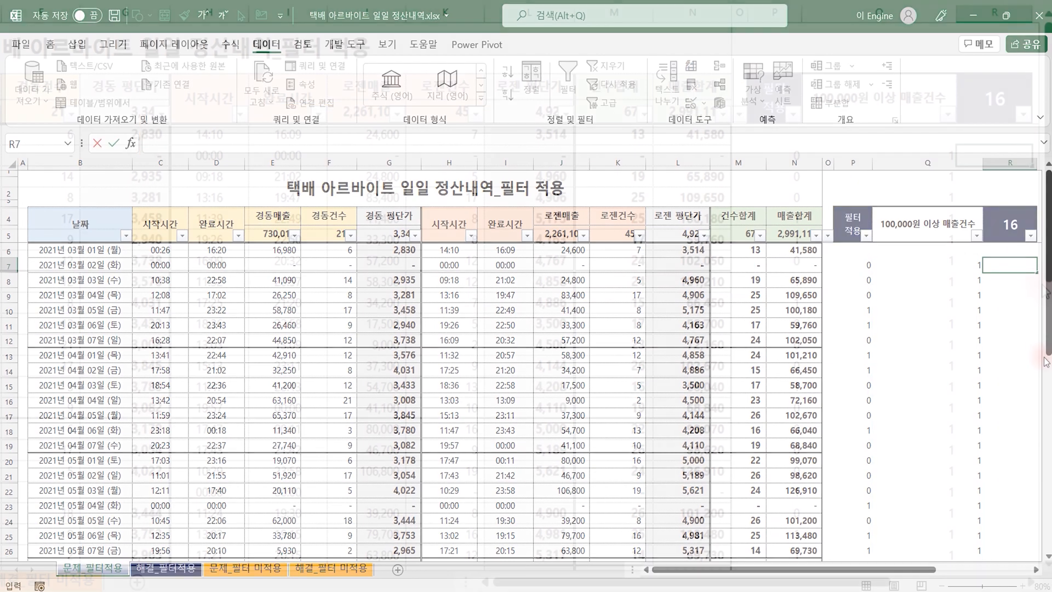
key(ctrl+v)
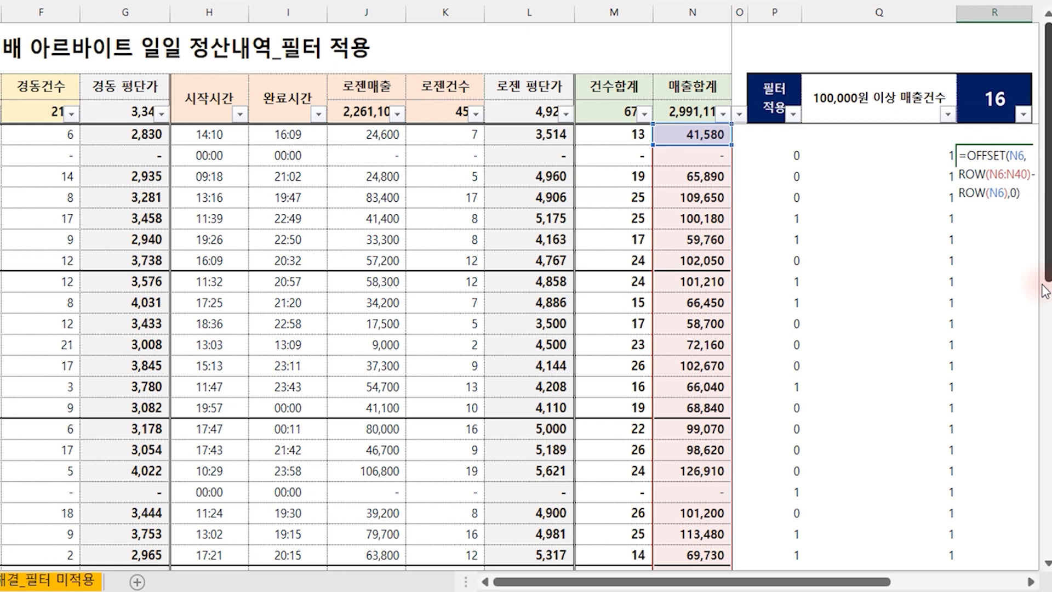
key(ctrl+Return)
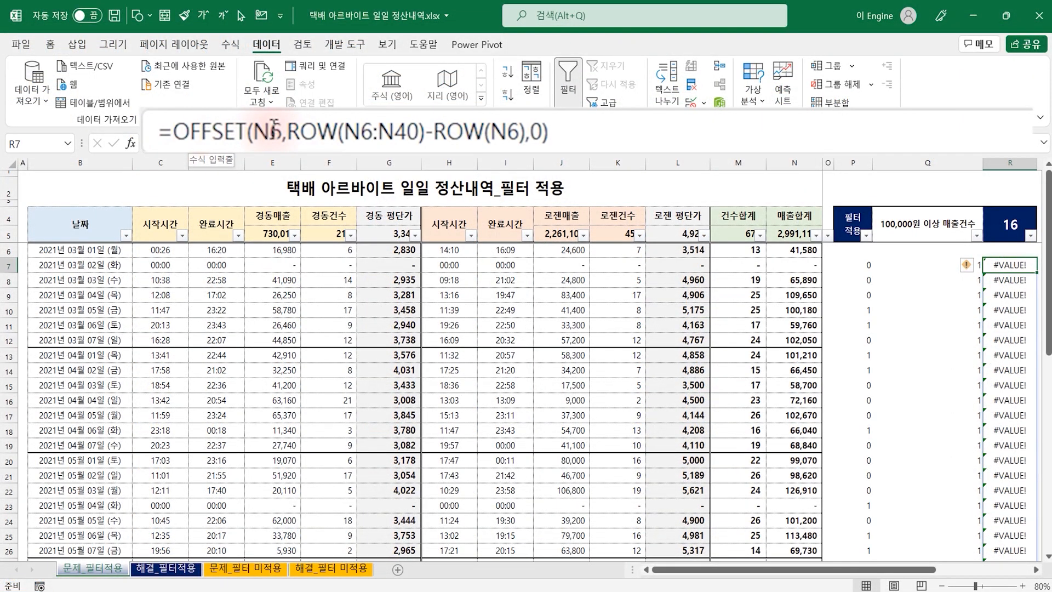
Copy the rows argument from the R7 formula and enter it in S7 as =ROW(N6:N40)-ROW(N6)
click(270, 131)
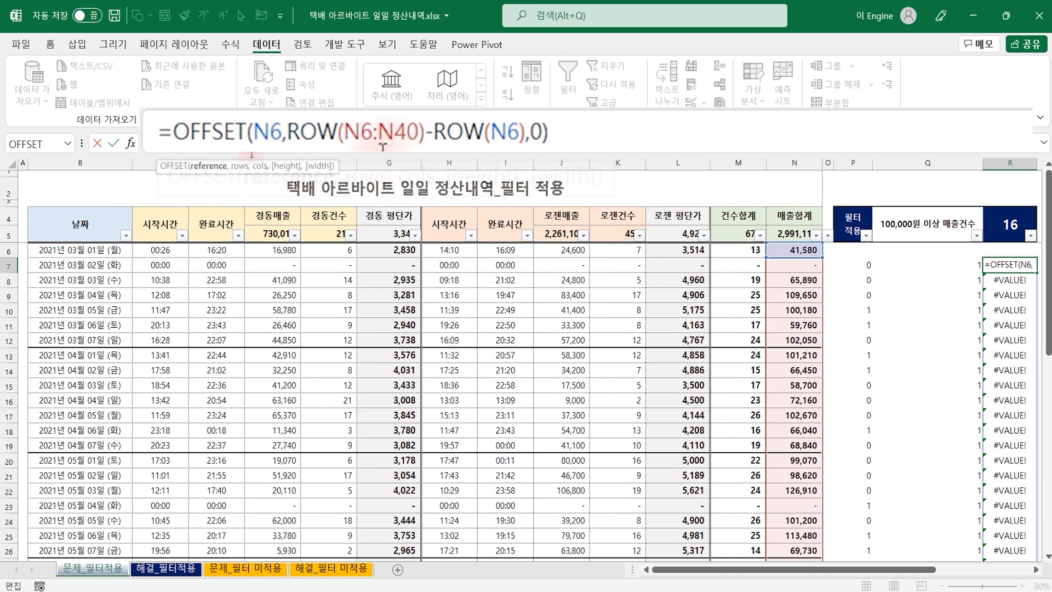
drag(296, 130, 527, 144)
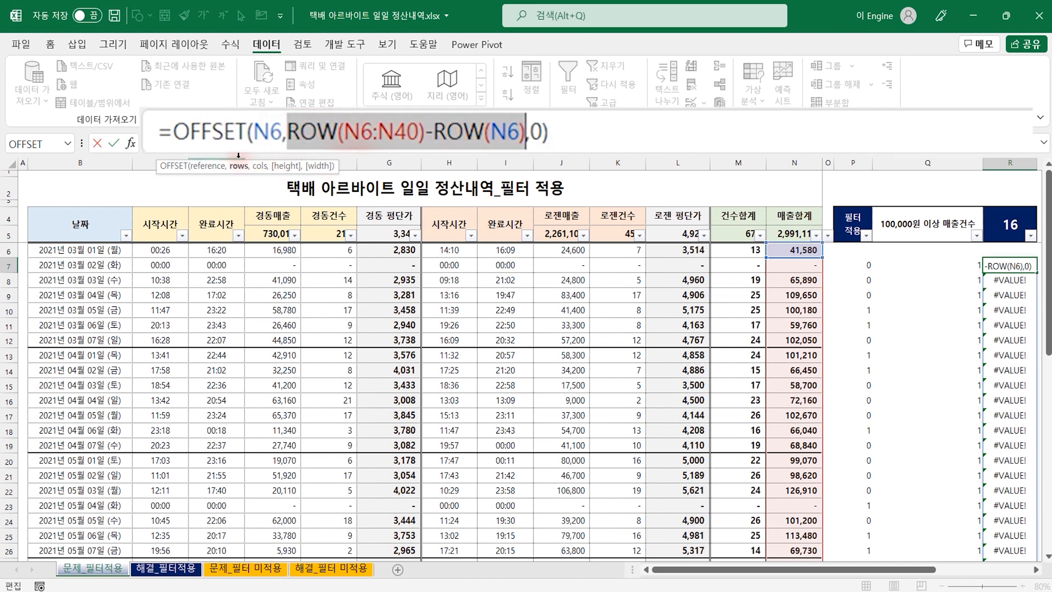
key(Escape)
click(1037, 570)
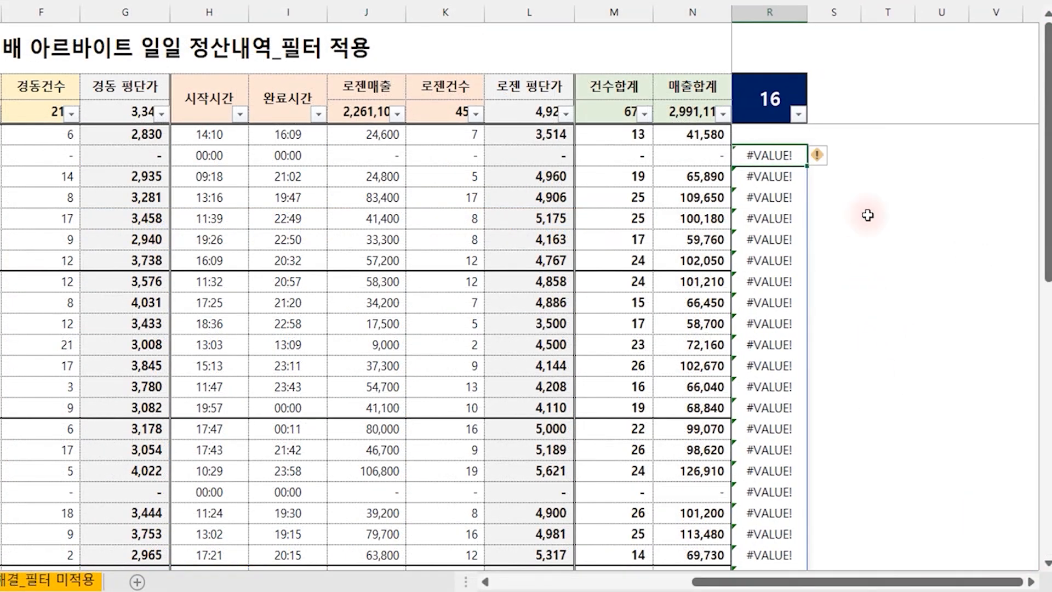
click(907, 267)
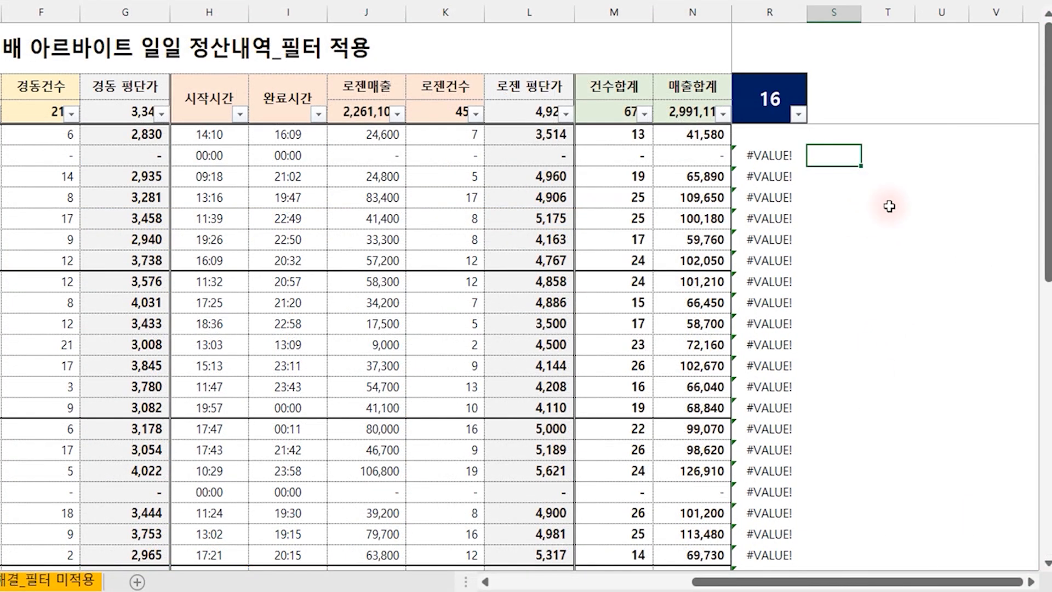
text(=)
key(ctrl+v)
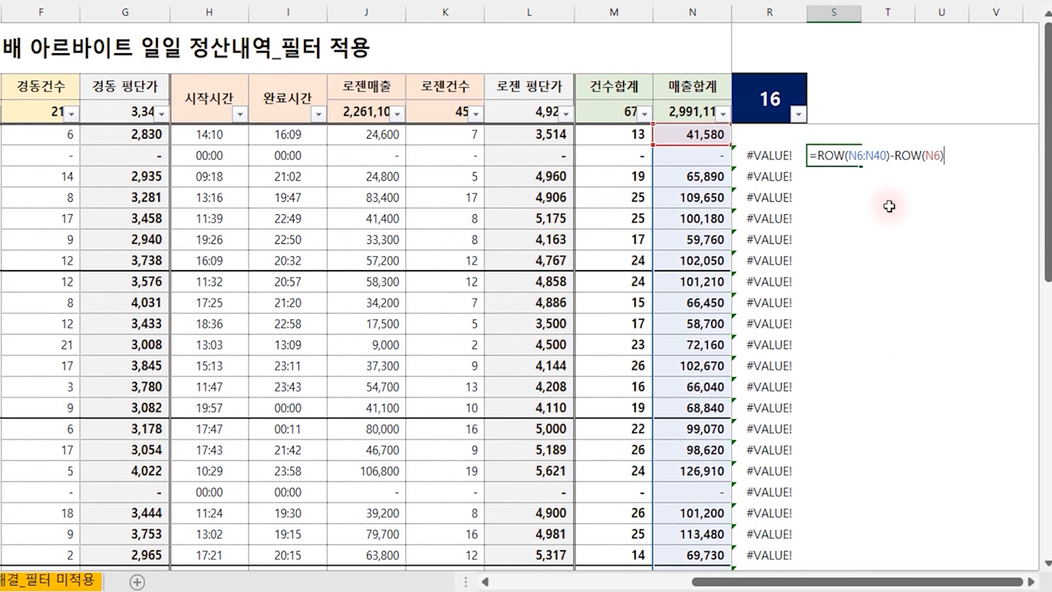
key(ctrl+Return)
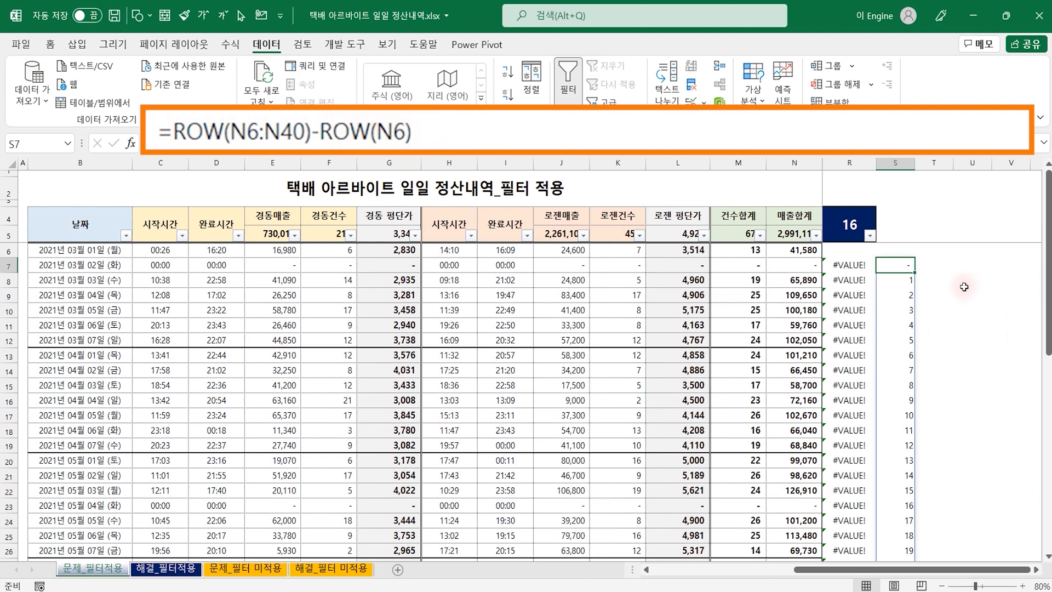
key(Down)
key(Down)
key(Down)
key(Down)
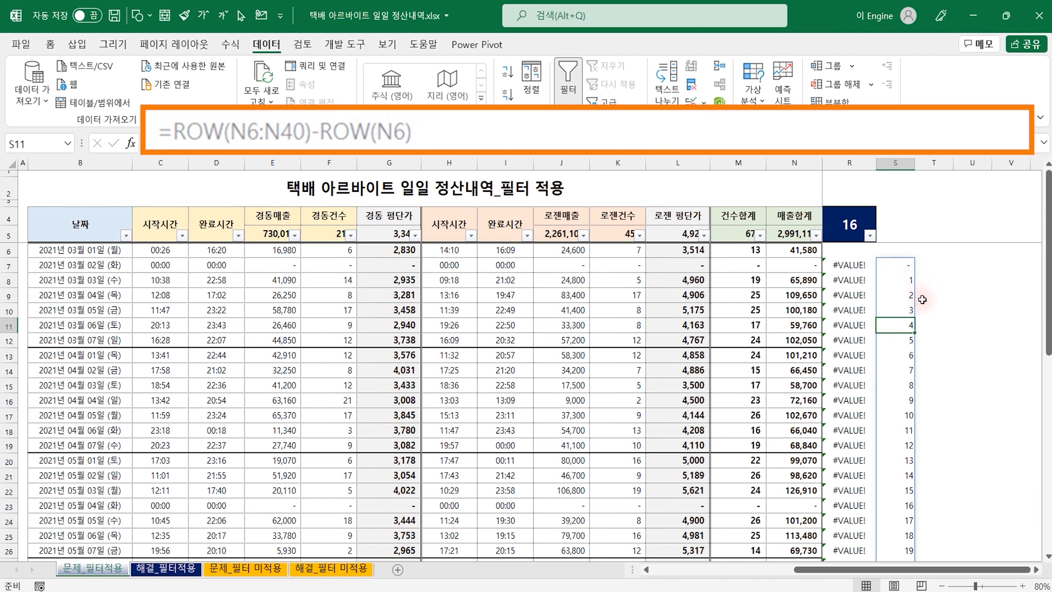
click(900, 267)
Try shortening the R7 formula to =OFFSET(N6,ROW(N6),0)
click(857, 263)
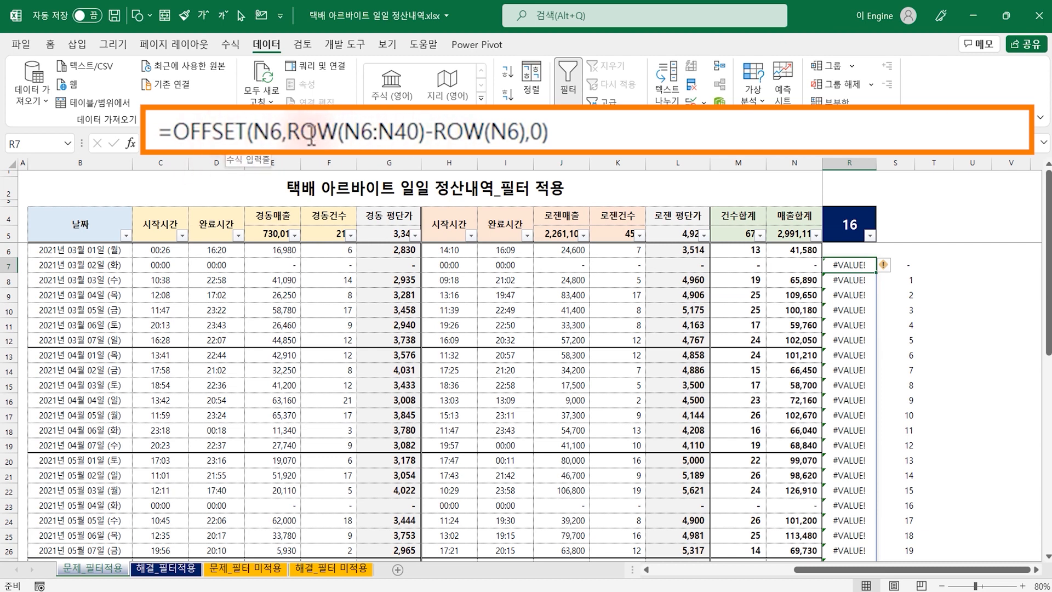
click(434, 131)
key(BackSpace)
key(BackSpace)
key(BackSpace)
key(BackSpace)
key(BackSpace)
key(BackSpace)
key(BackSpace)
key(BackSpace)
key(BackSpace)
key(BackSpace)
key(BackSpace)
key(BackSpace)
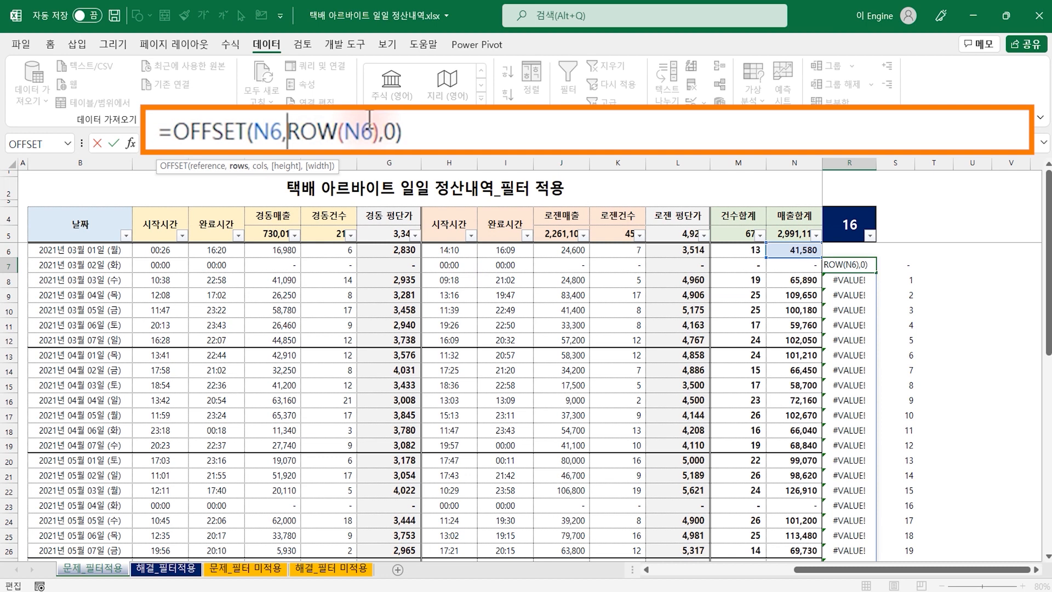
key(Return)
key(Up)
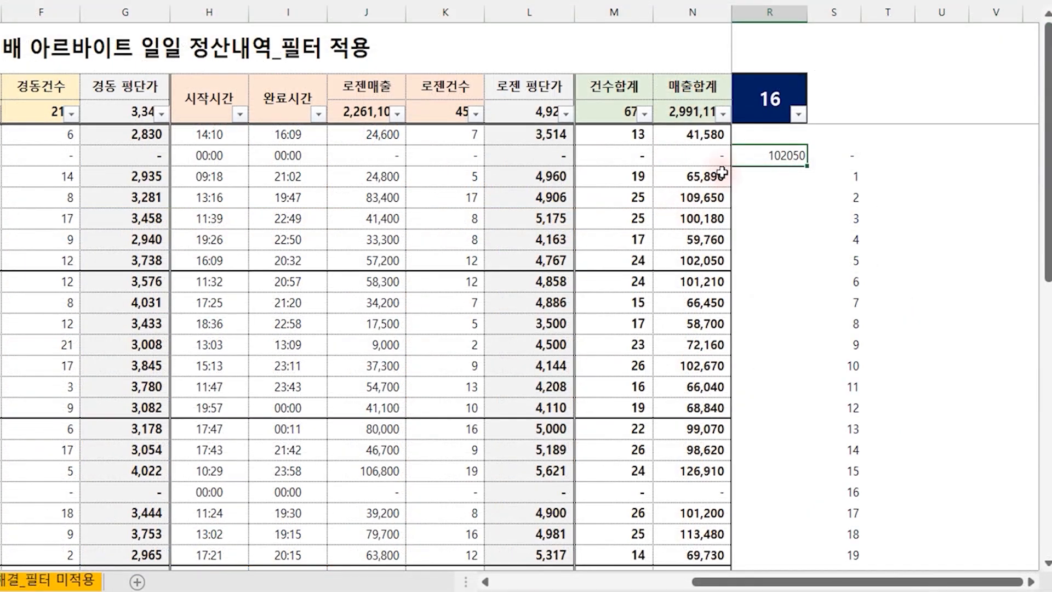
Trace six rows down from N6 in the 매출합계 column and compare the cell reached with R7
click(804, 252)
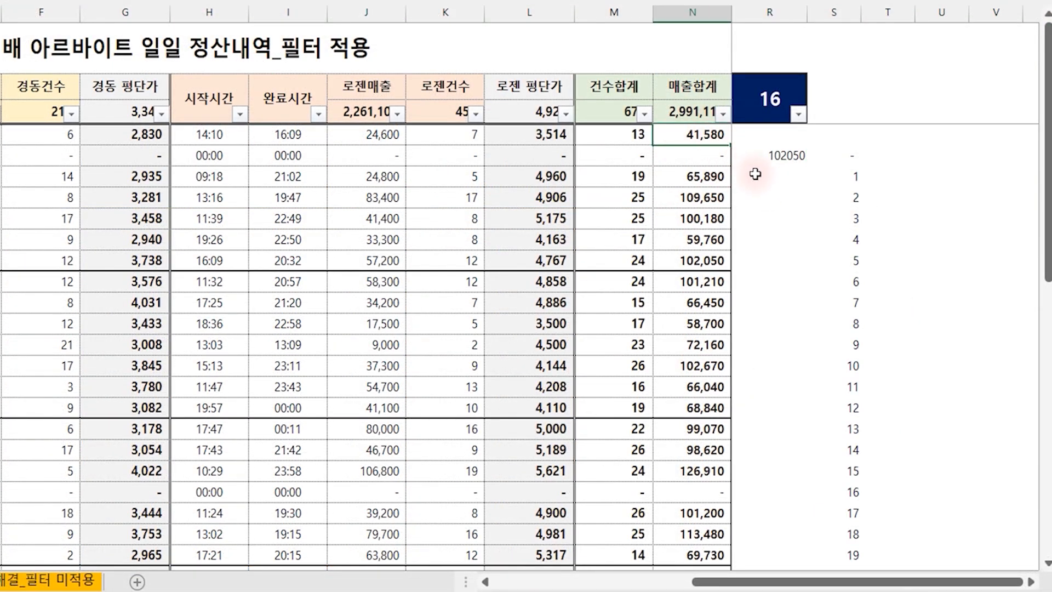
key(Down)
key(Down)
key(Down)
key(Down)
key(Down)
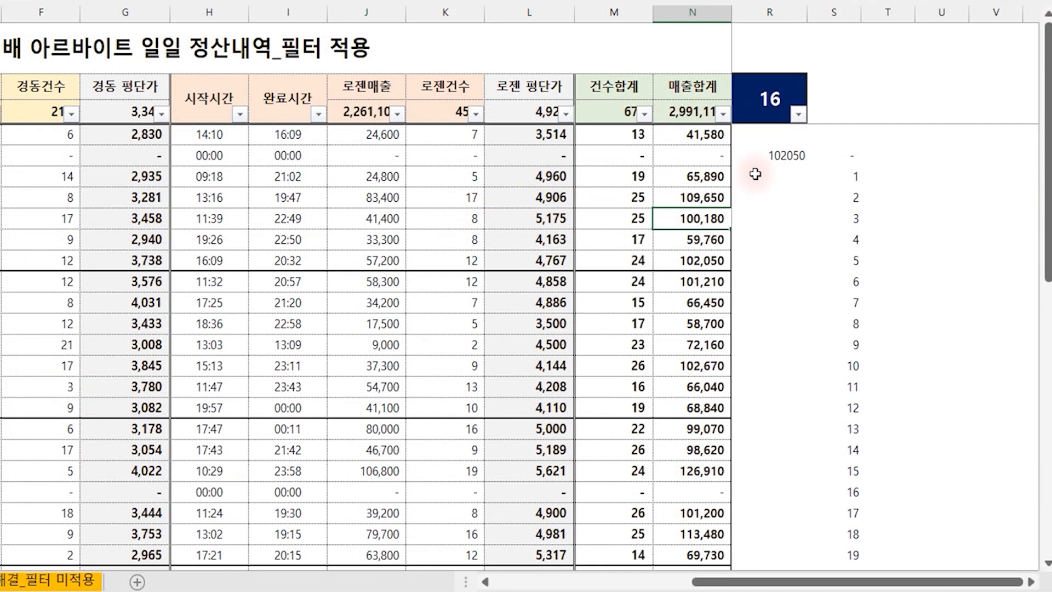
key(Down)
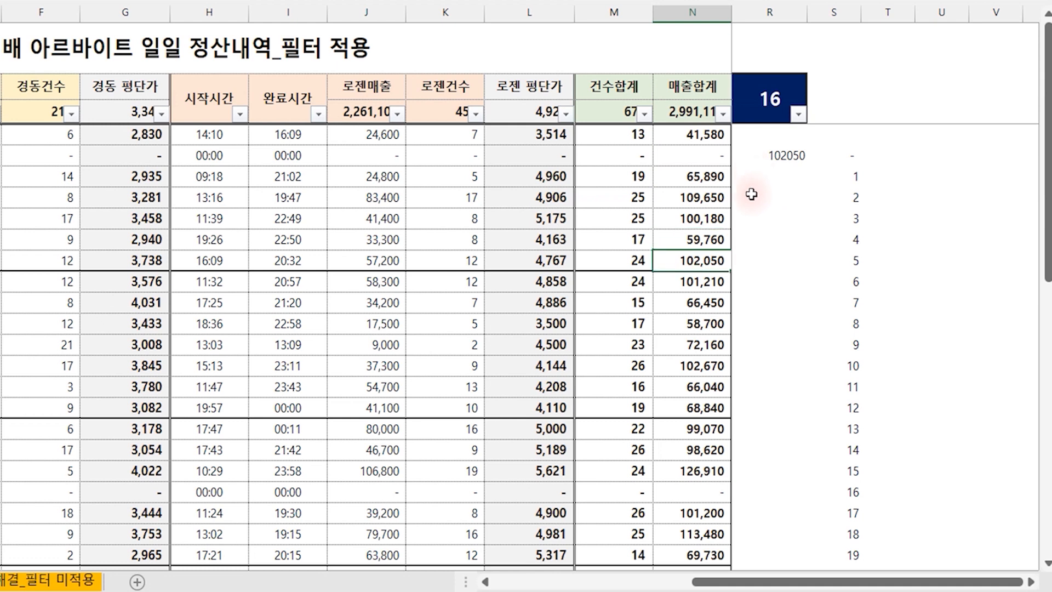
click(789, 159)
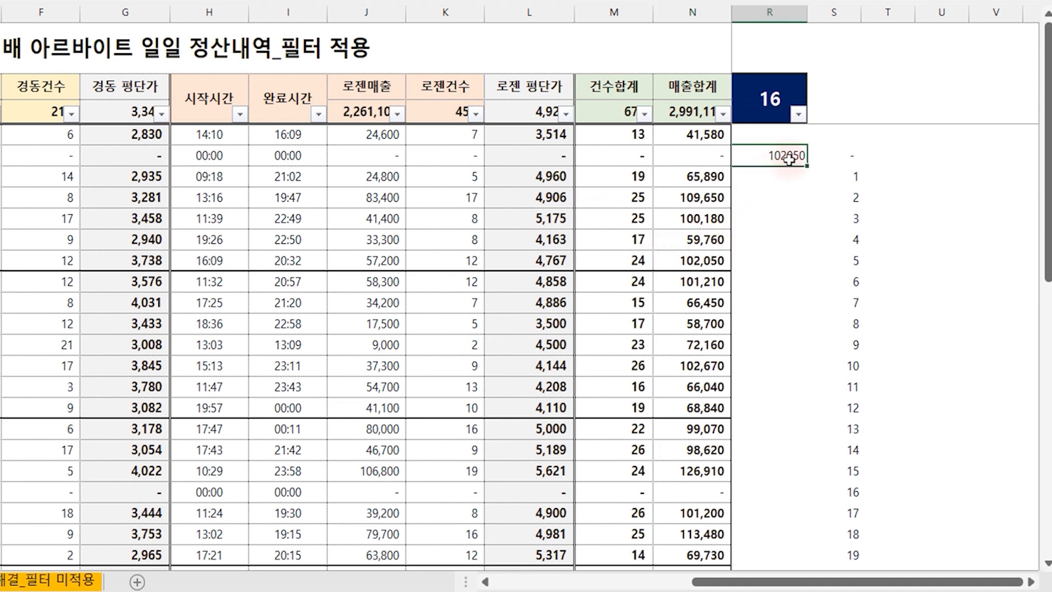
click(714, 256)
click(771, 164)
click(703, 240)
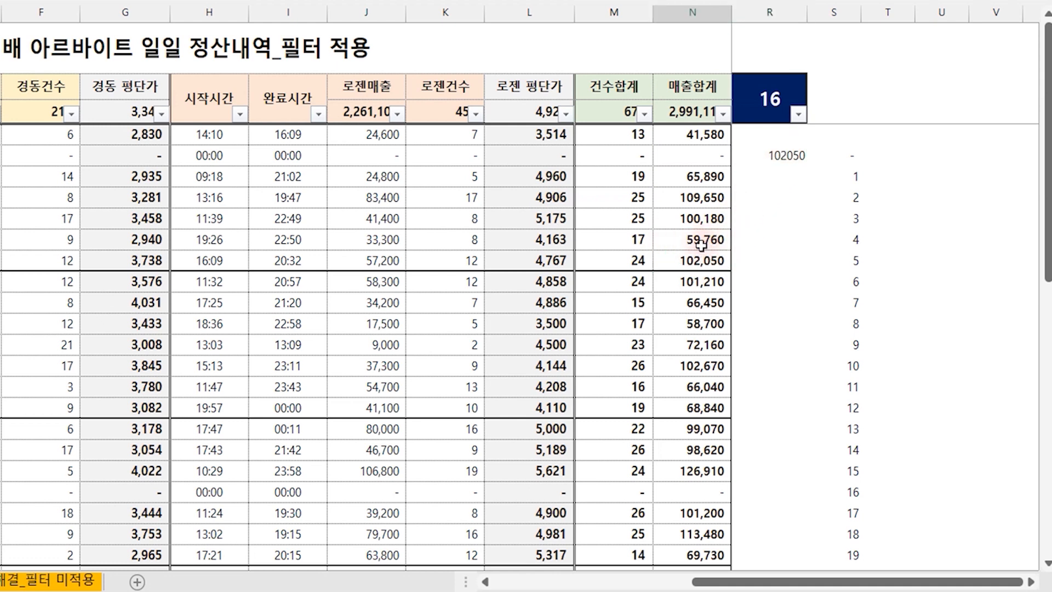
Undo the shortening of the R7 OFFSET formula
click(777, 162)
key(ctrl+z)
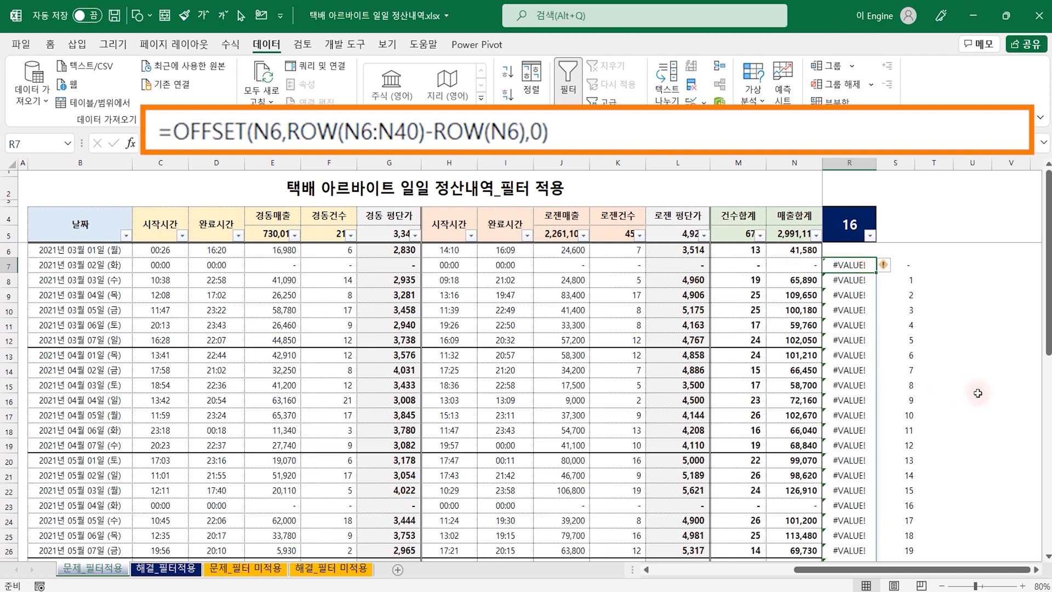
Compare the helper arrays in columns P, Q and R row by row, starting from row 7
key(Left)
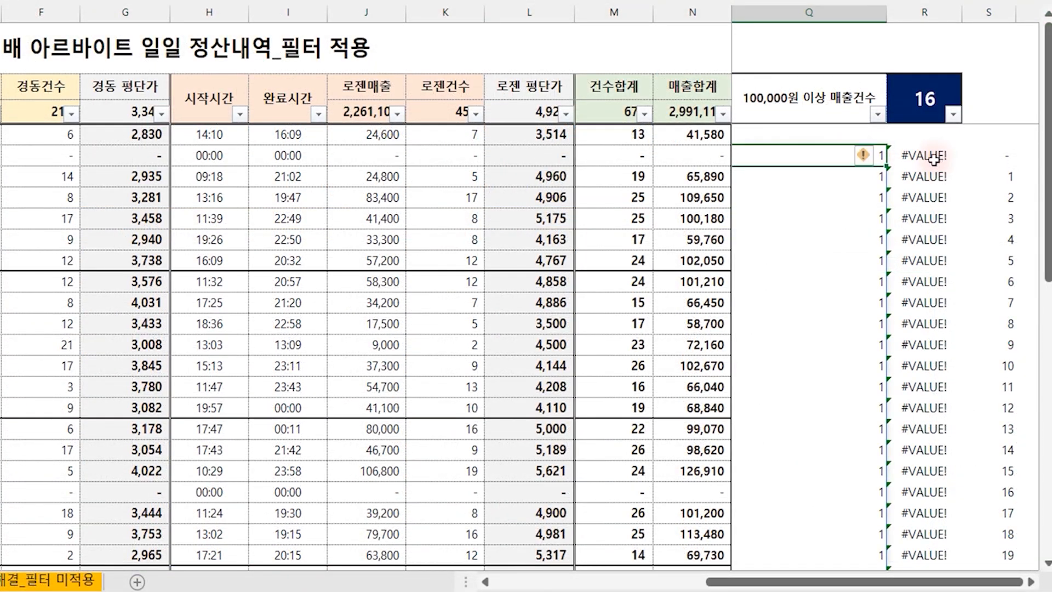
click(932, 154)
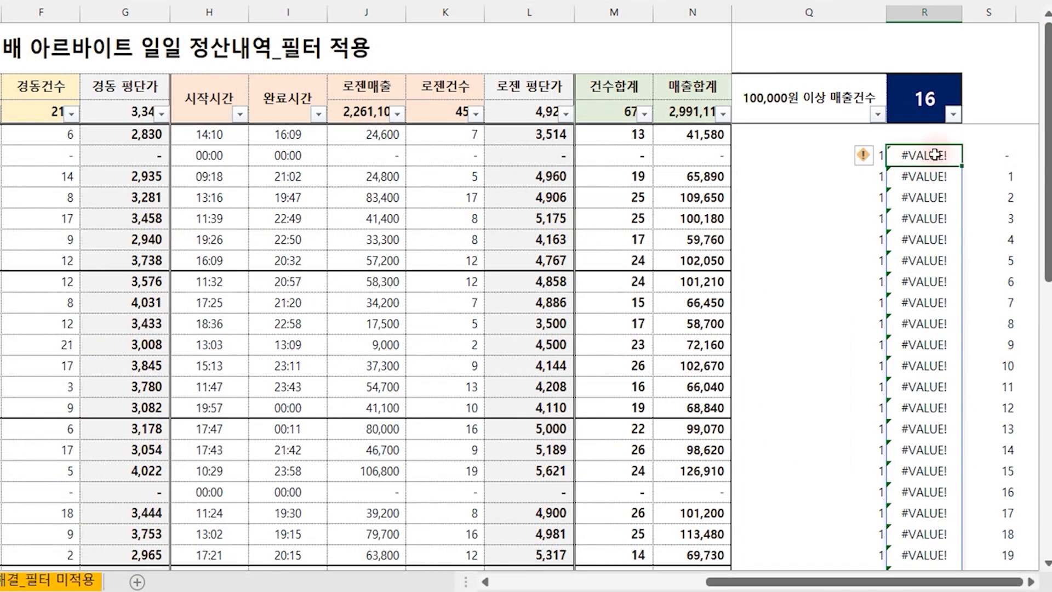
click(831, 157)
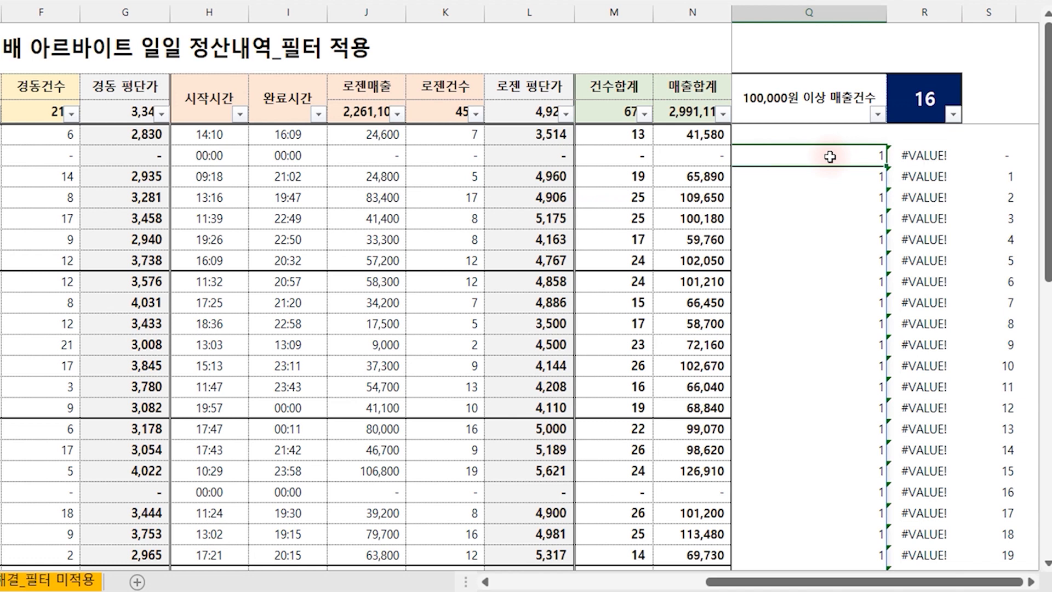
click(923, 157)
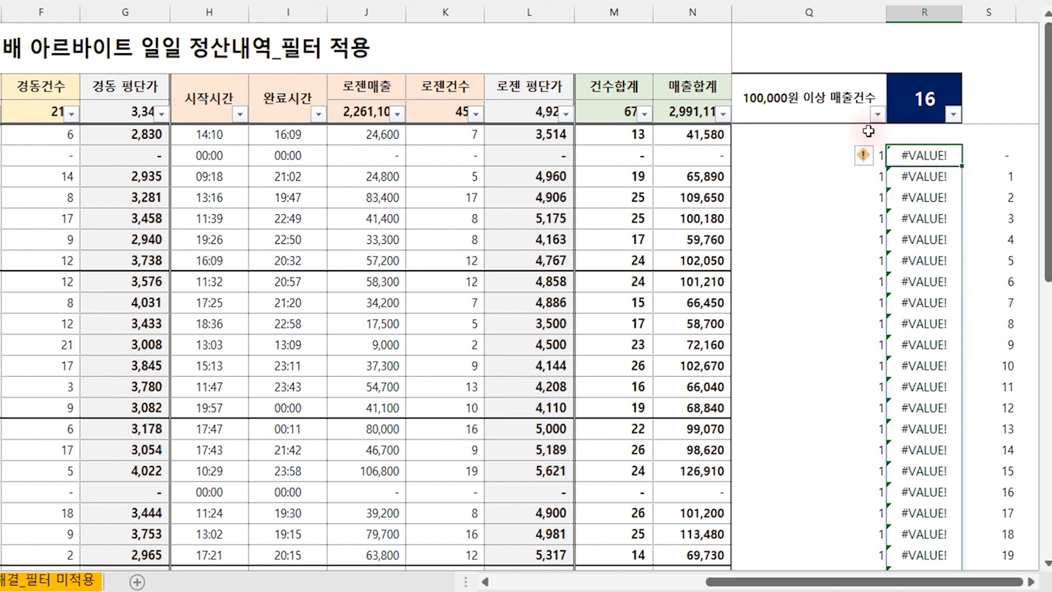
click(811, 155)
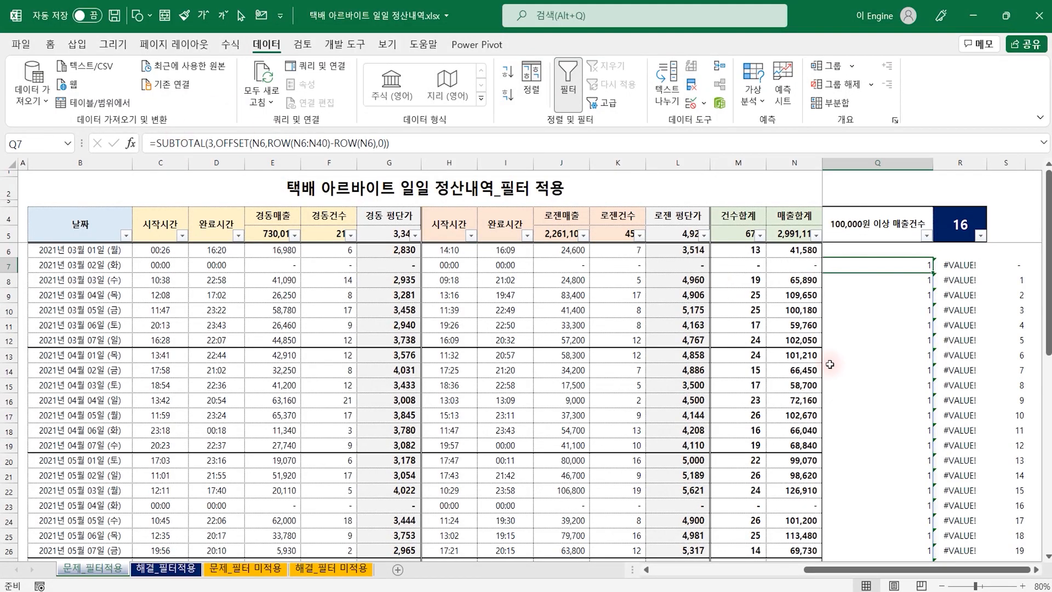
key(Left)
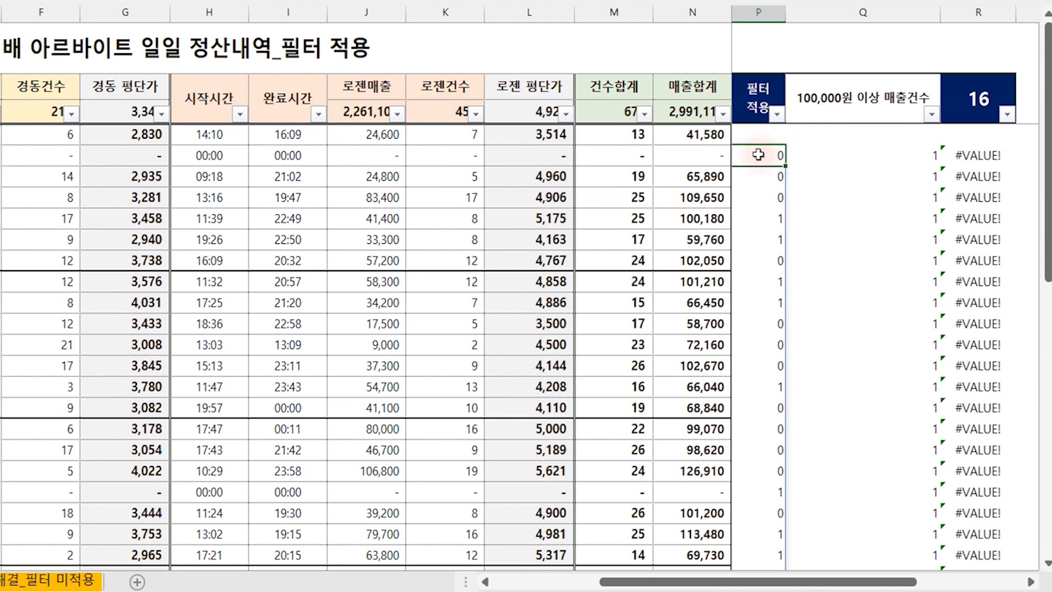
click(861, 157)
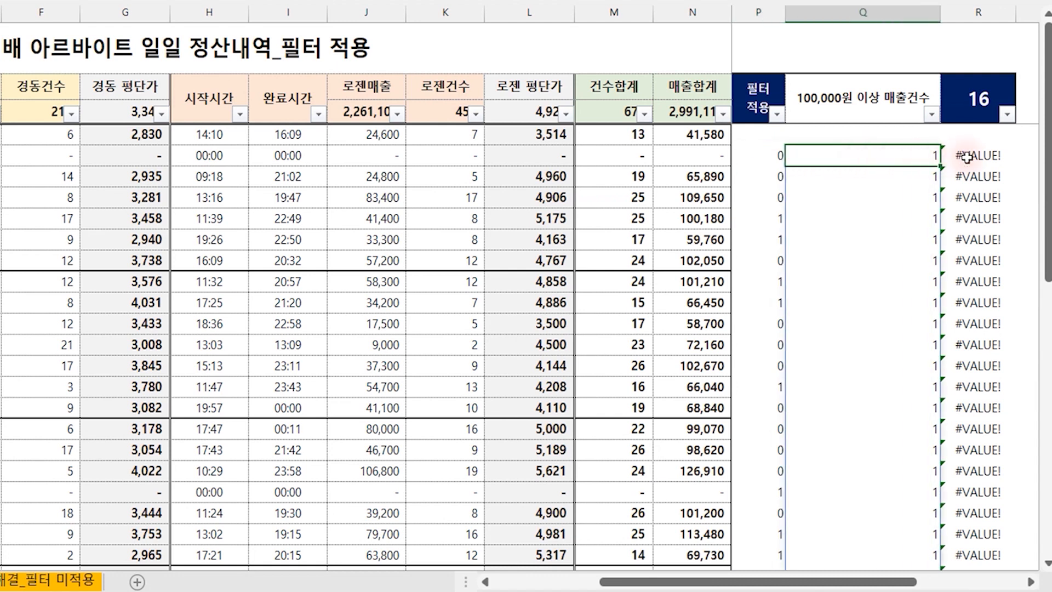
click(963, 155)
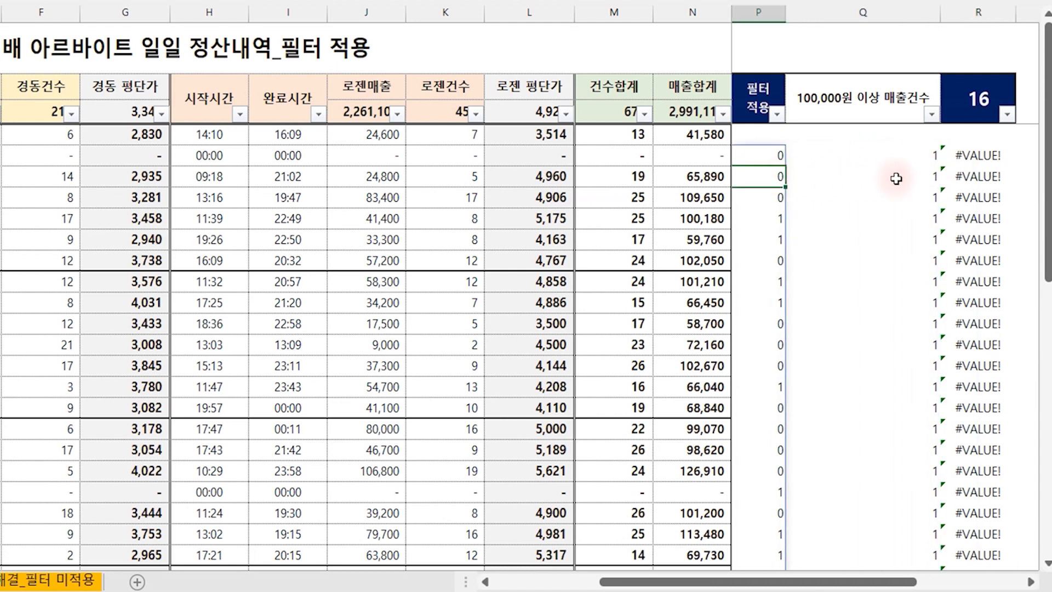
click(976, 177)
click(768, 220)
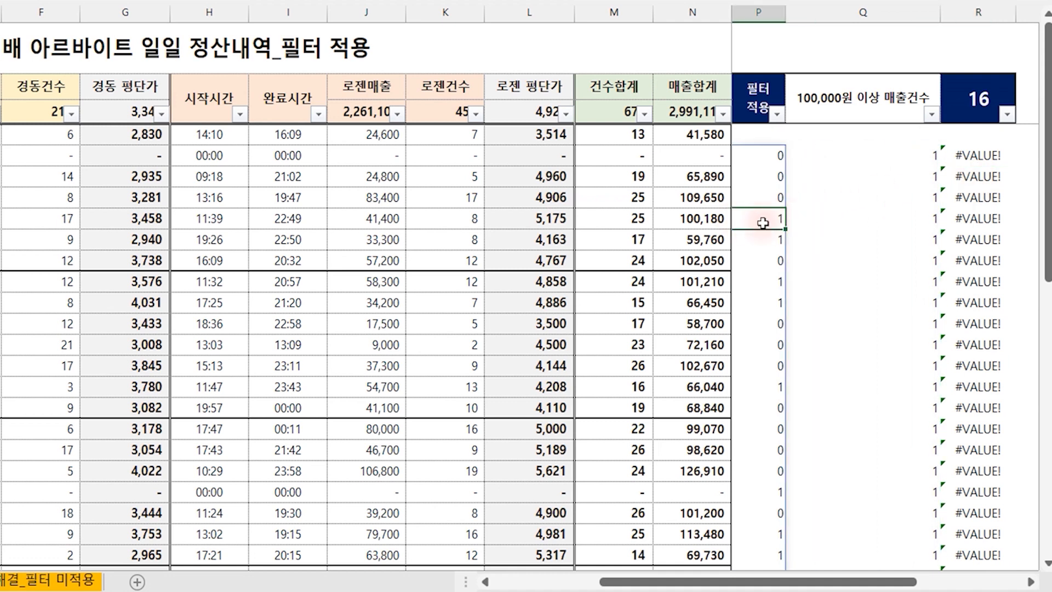
click(966, 218)
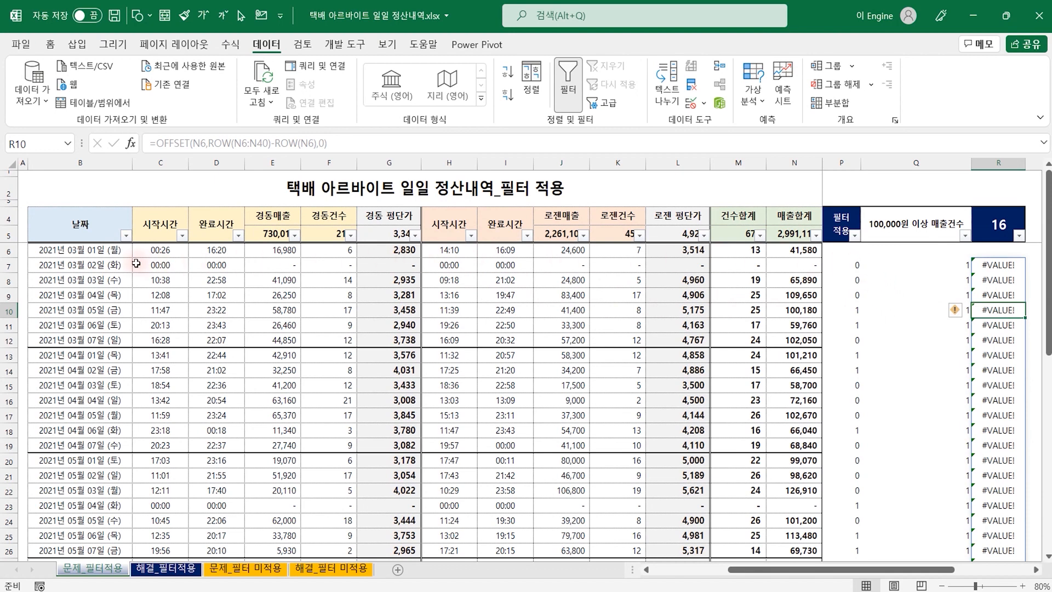
drag(848, 268, 853, 363)
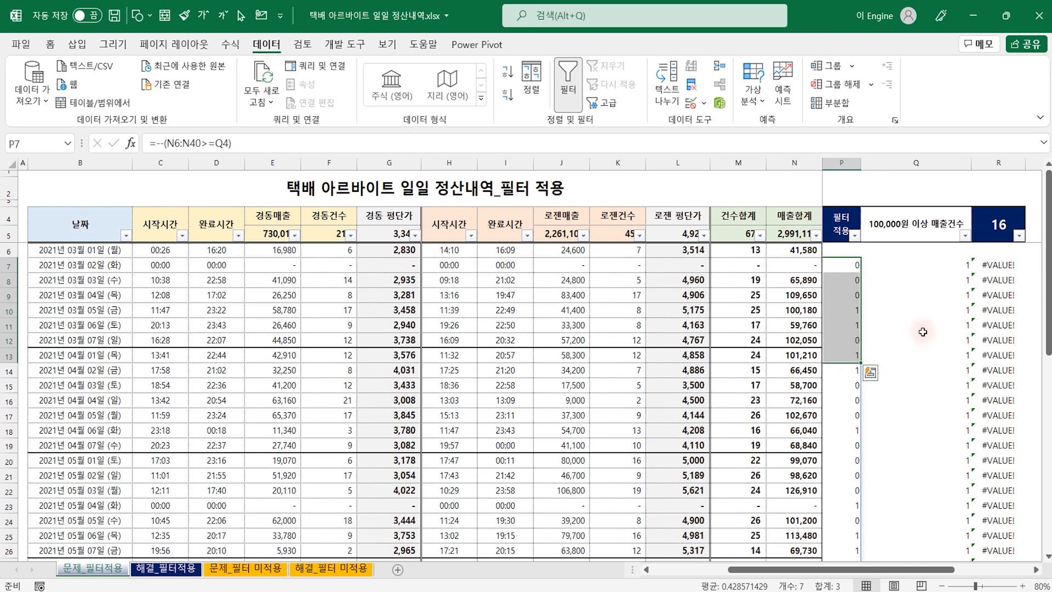
Compare the P and Q helper values on rows where both are 1 with the SUMPRODUCT count in R4
drag(853, 370, 850, 461)
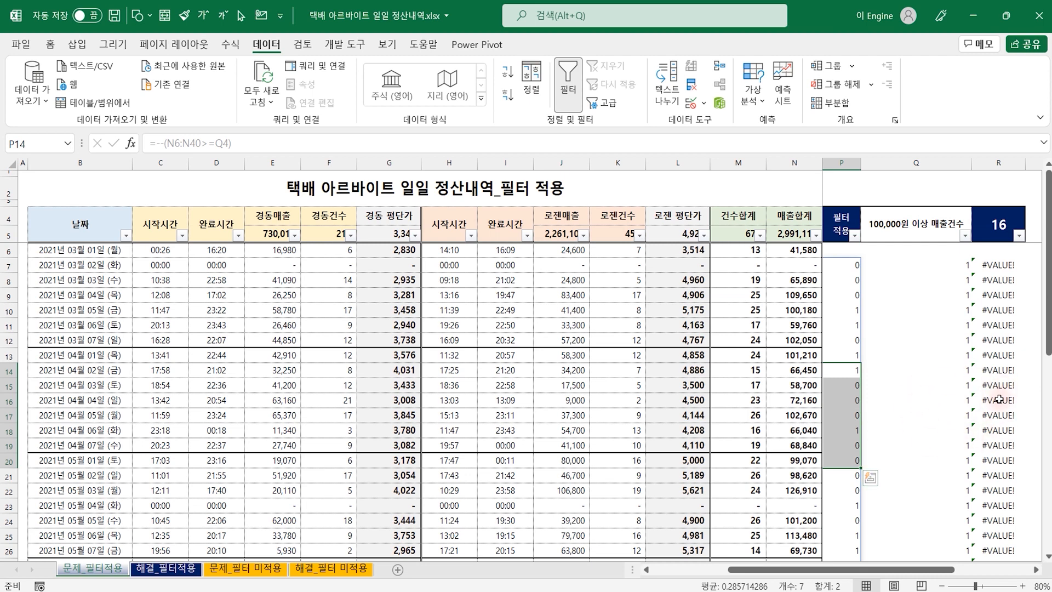
click(1003, 226)
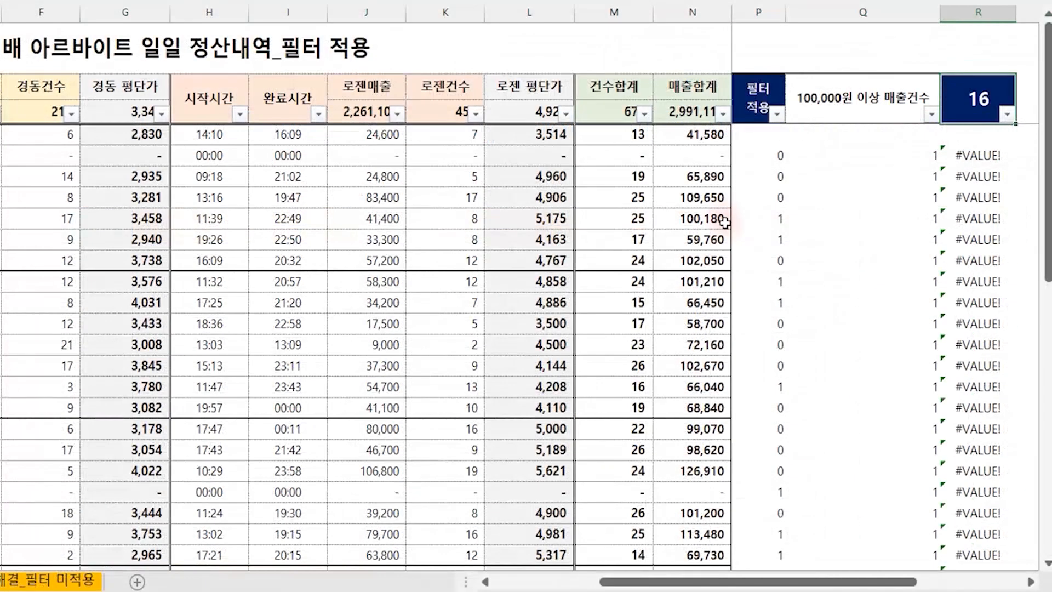
drag(773, 219, 935, 230)
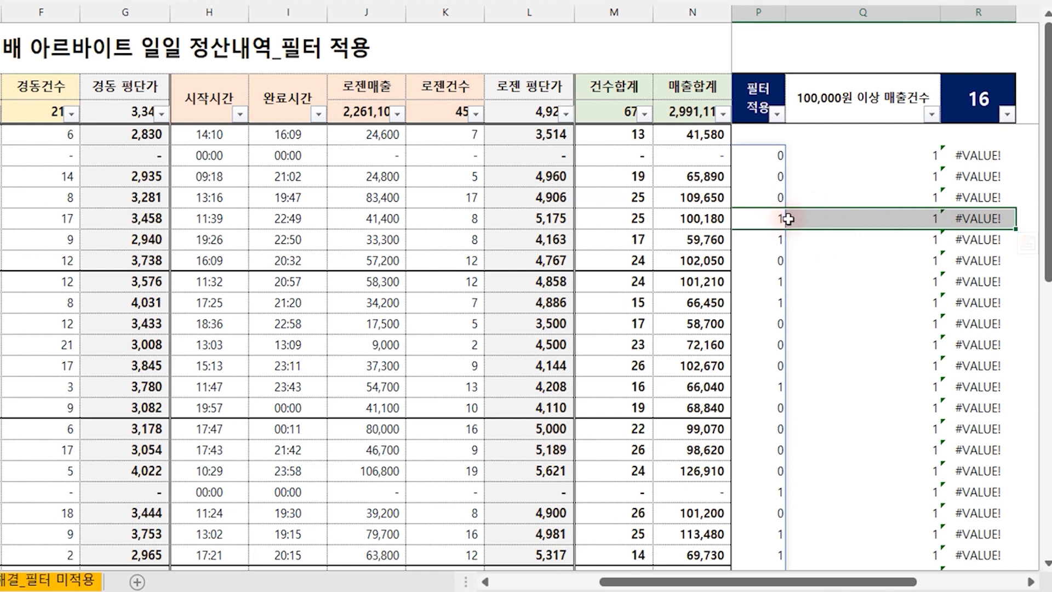
drag(778, 282, 912, 283)
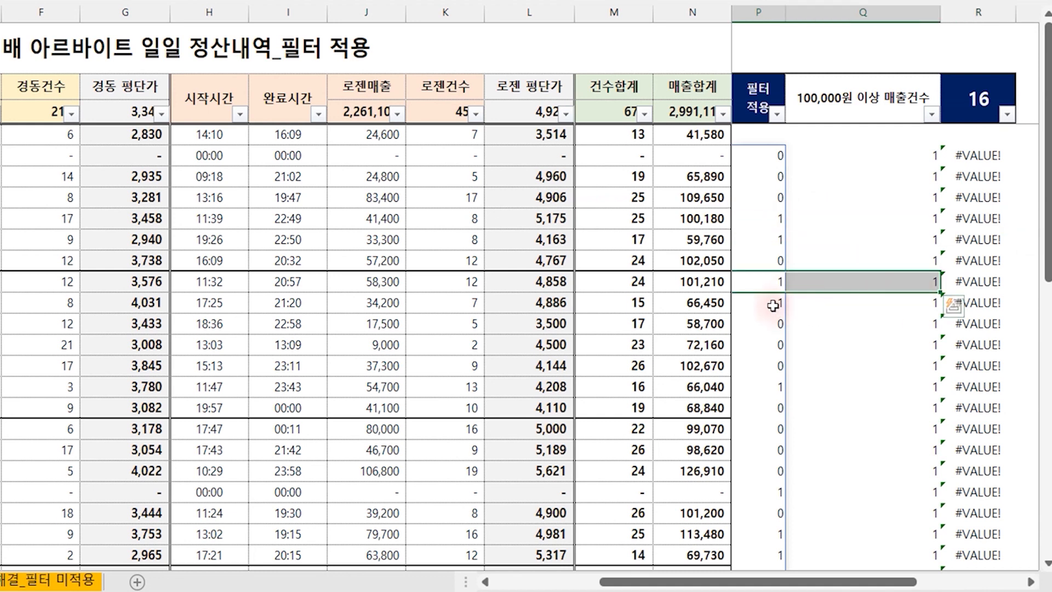
drag(772, 305, 912, 301)
drag(777, 387, 939, 387)
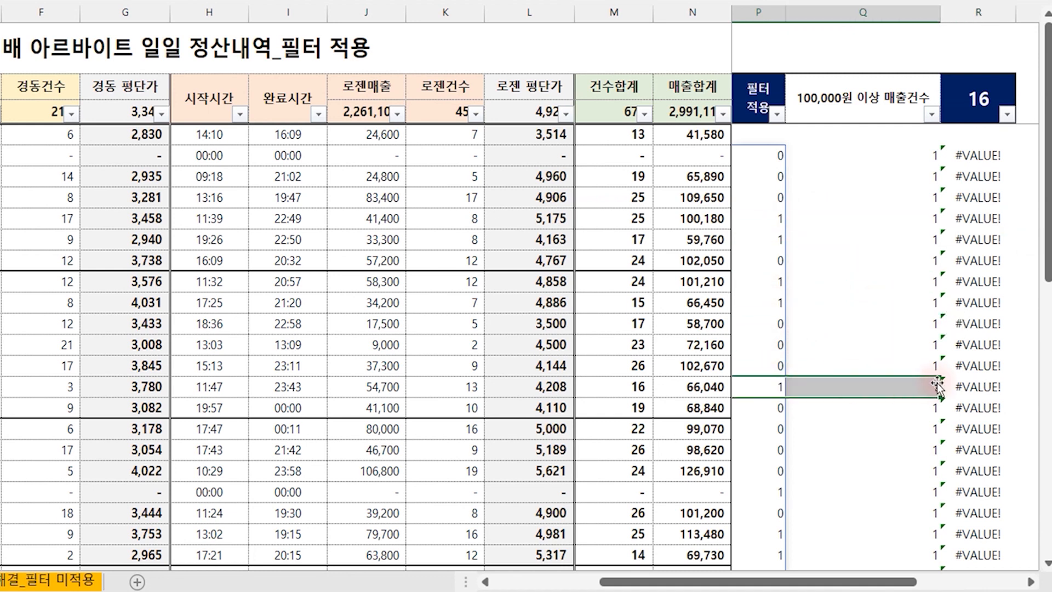
click(980, 107)
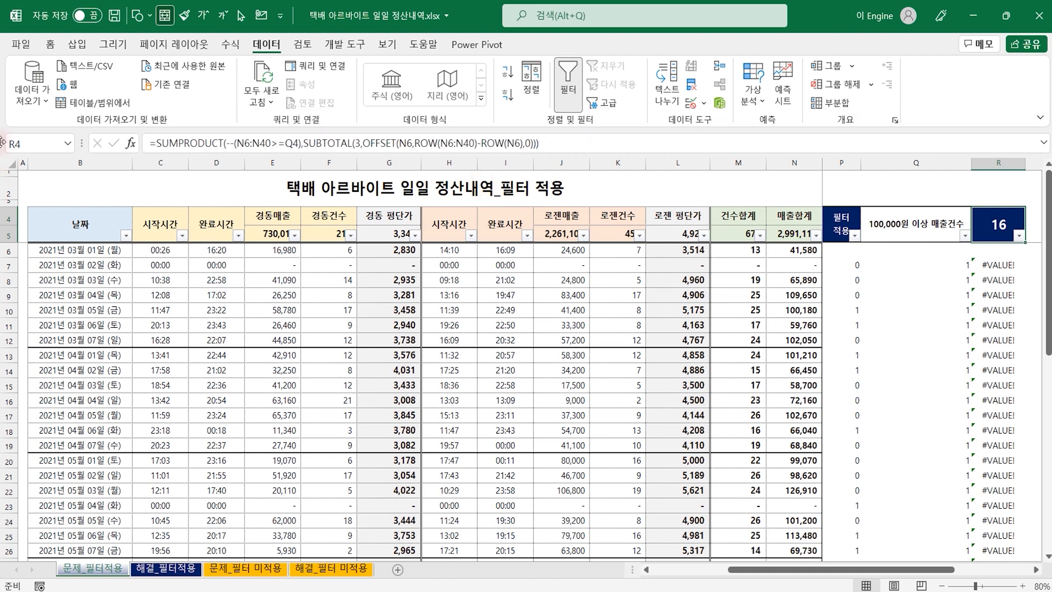
Filter the 날짜 column to show only 06월
click(126, 236)
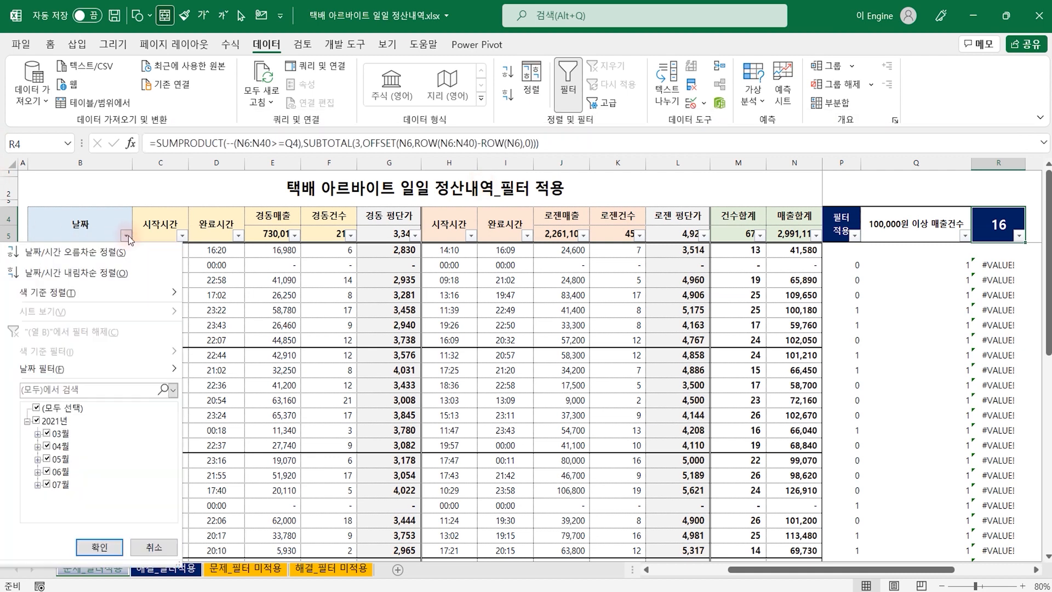
click(36, 407)
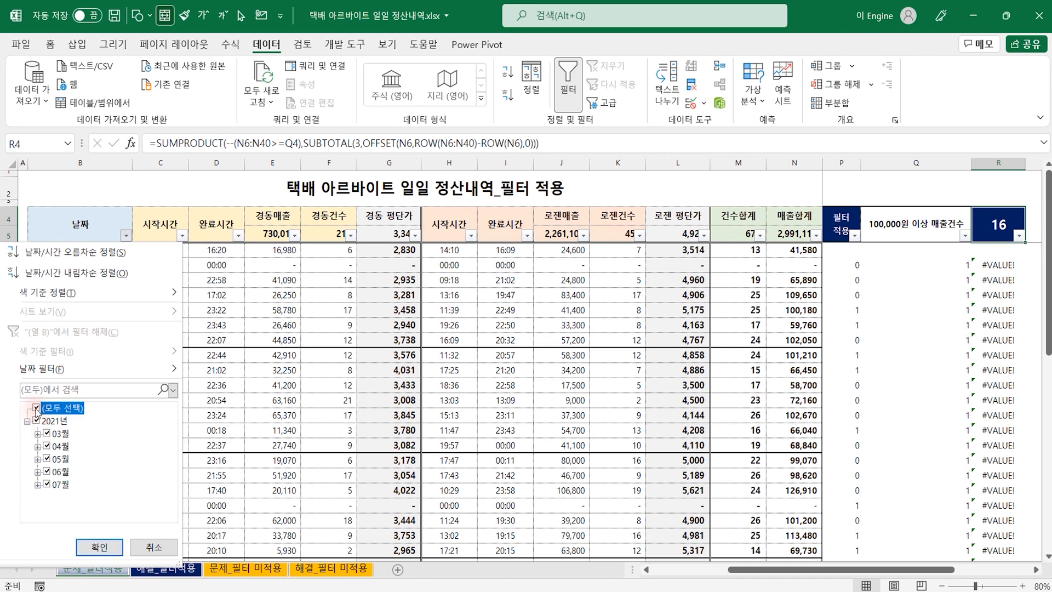
click(47, 471)
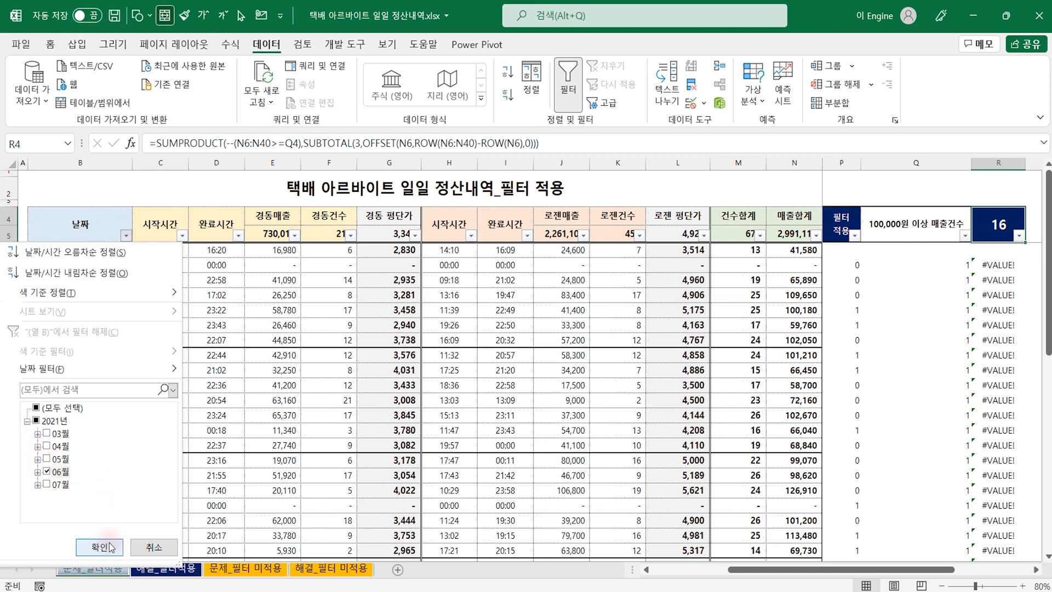
click(110, 547)
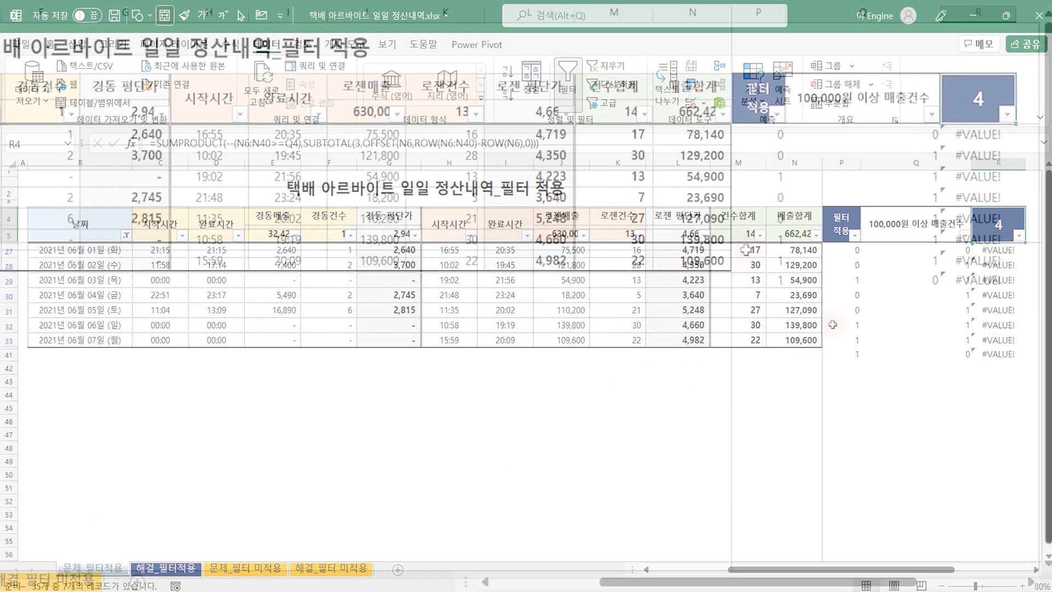
Select the June 매출합계 values of 100,000 or more and compare their number with the count in R4
click(703, 156)
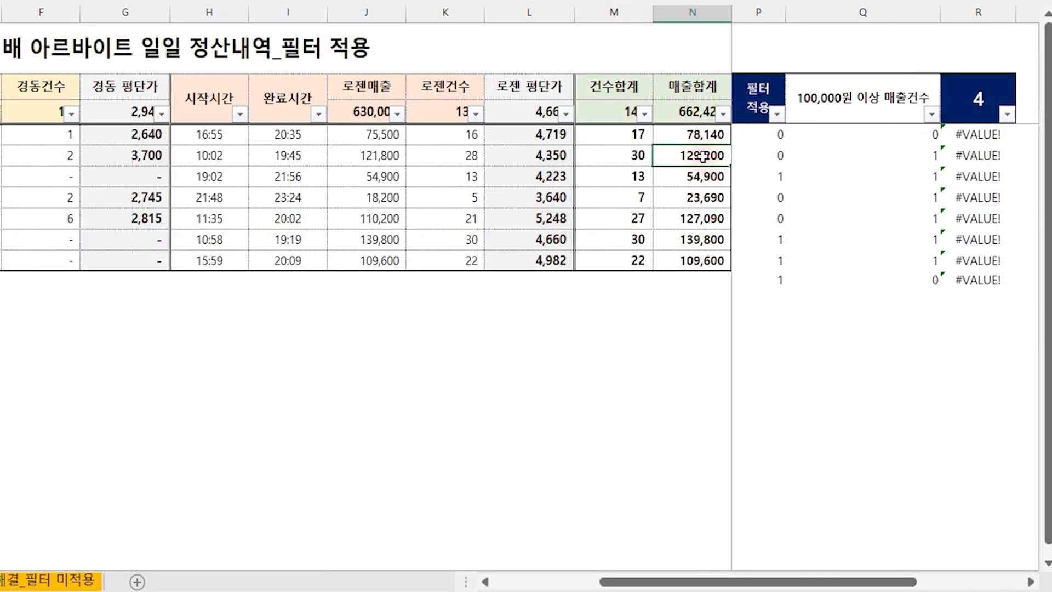
ctrl+click(703, 218)
ctrl+click(706, 241)
ctrl+click(705, 262)
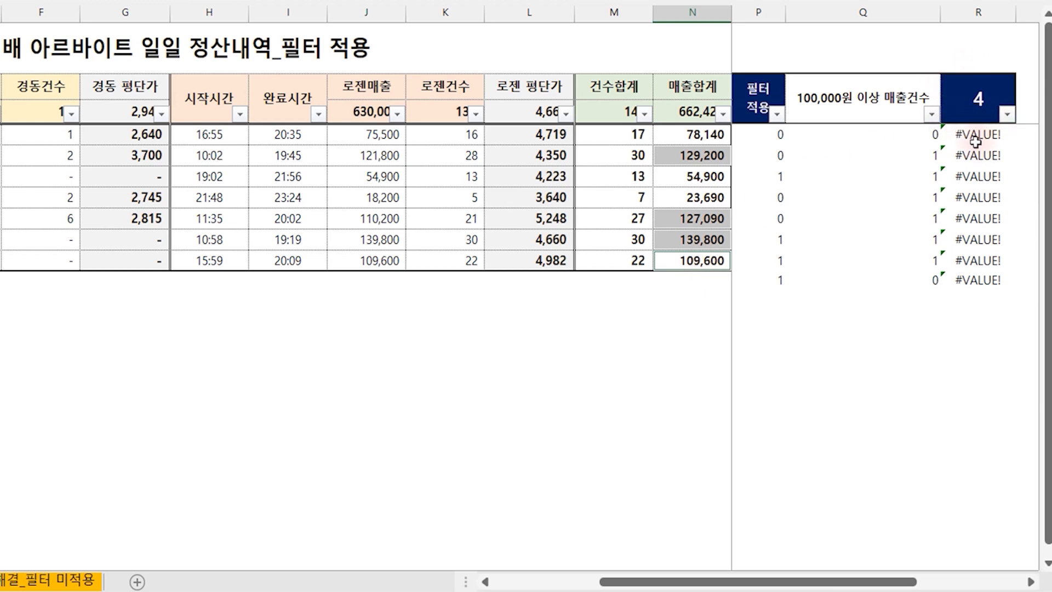
Reset the 06월 filter on the 날짜 column so all months are shown
click(126, 235)
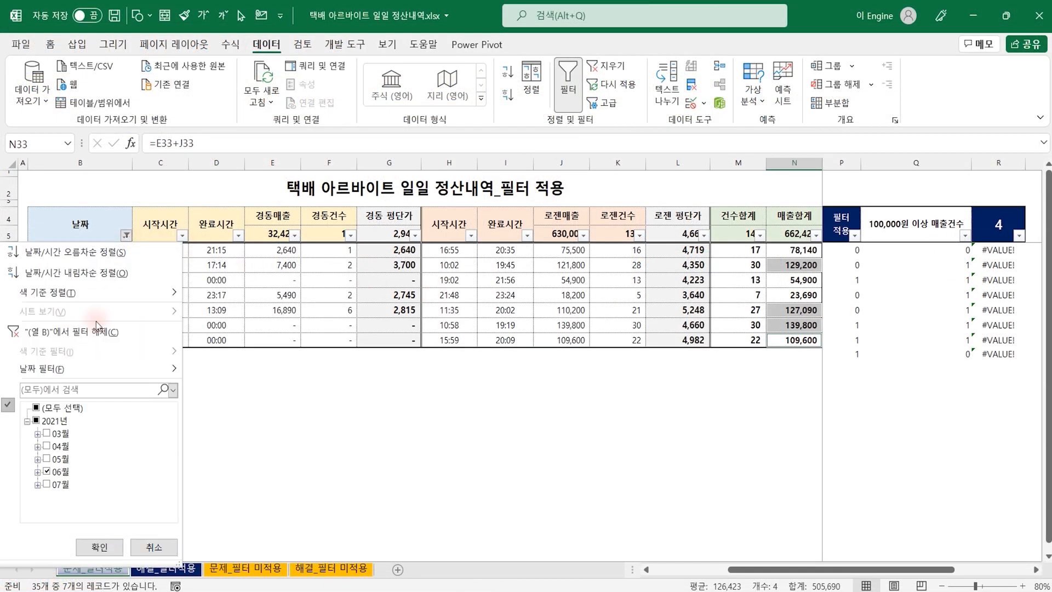
click(36, 408)
click(99, 547)
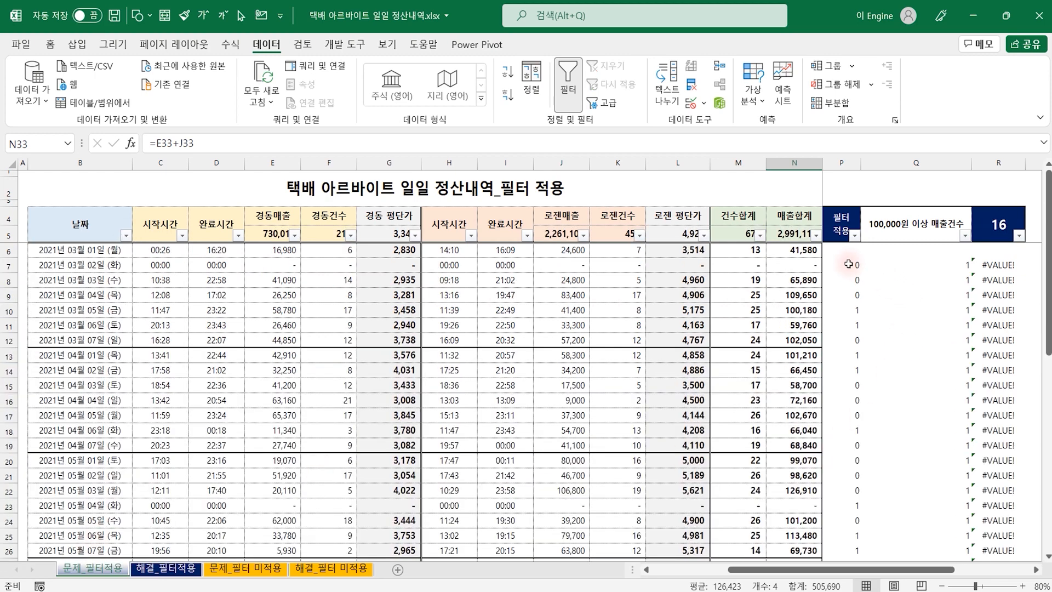
Move the helper array formulas in P7:S7 up one row so they start in row 6
drag(857, 265, 899, 265)
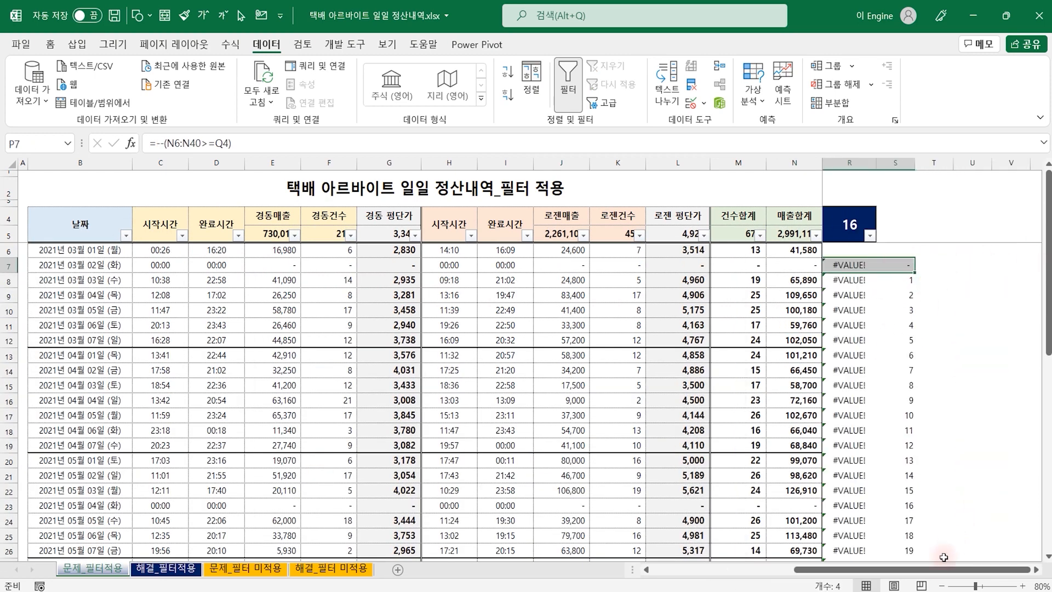
drag(939, 570, 708, 569)
click(857, 259)
drag(856, 258, 858, 248)
click(925, 371)
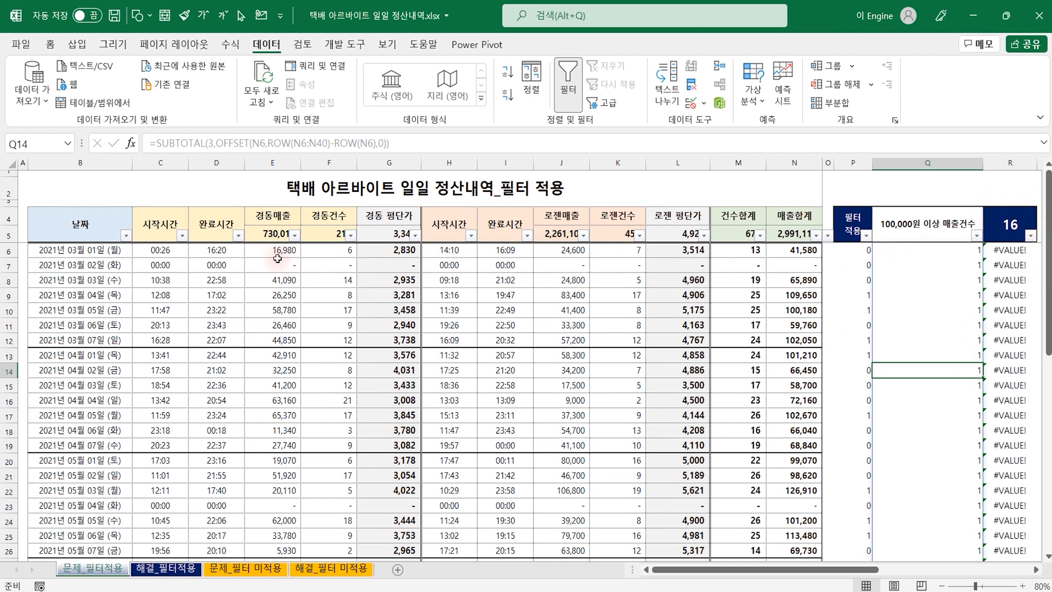
Filter the 날짜 column to show only 07월
click(125, 234)
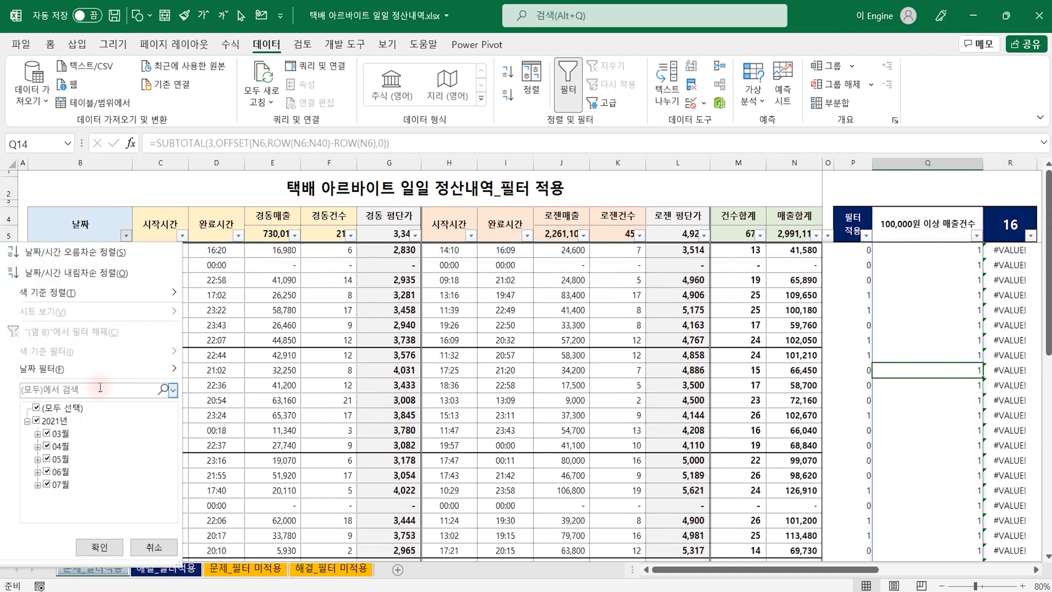
click(36, 421)
click(47, 484)
click(99, 547)
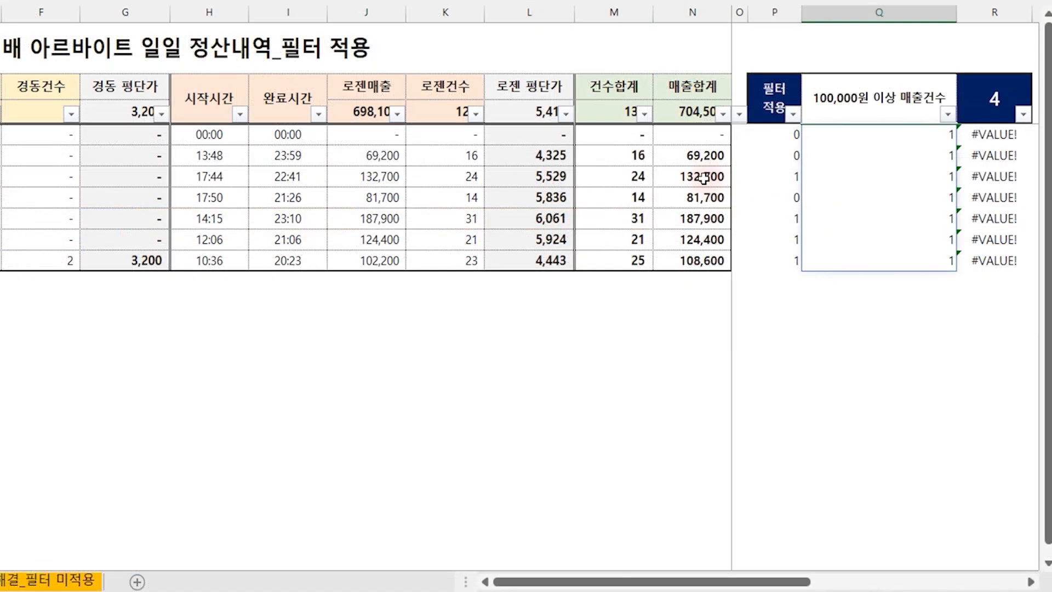
Select the July rows with 매출합계 of 100,000 or more across columns N to Q and check their helper values
drag(704, 177, 932, 177)
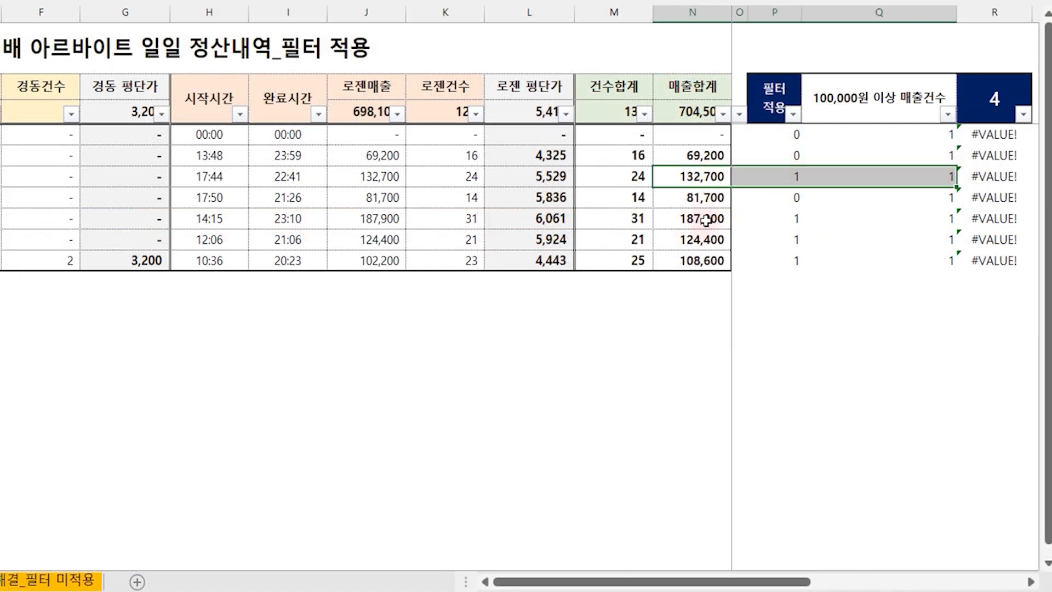
drag(706, 219, 892, 217)
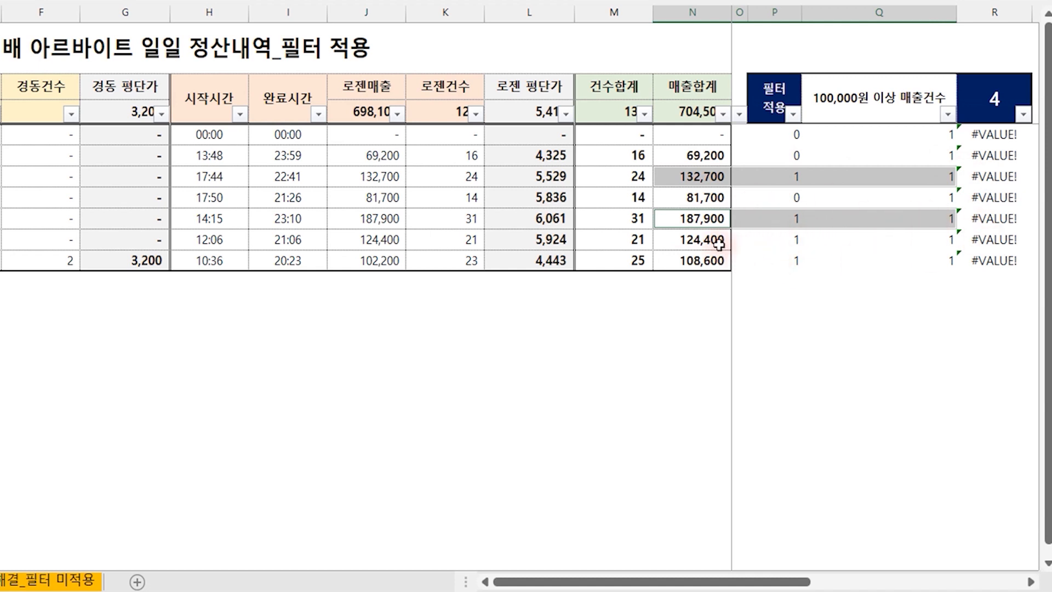
drag(719, 245, 897, 241)
drag(707, 261, 922, 261)
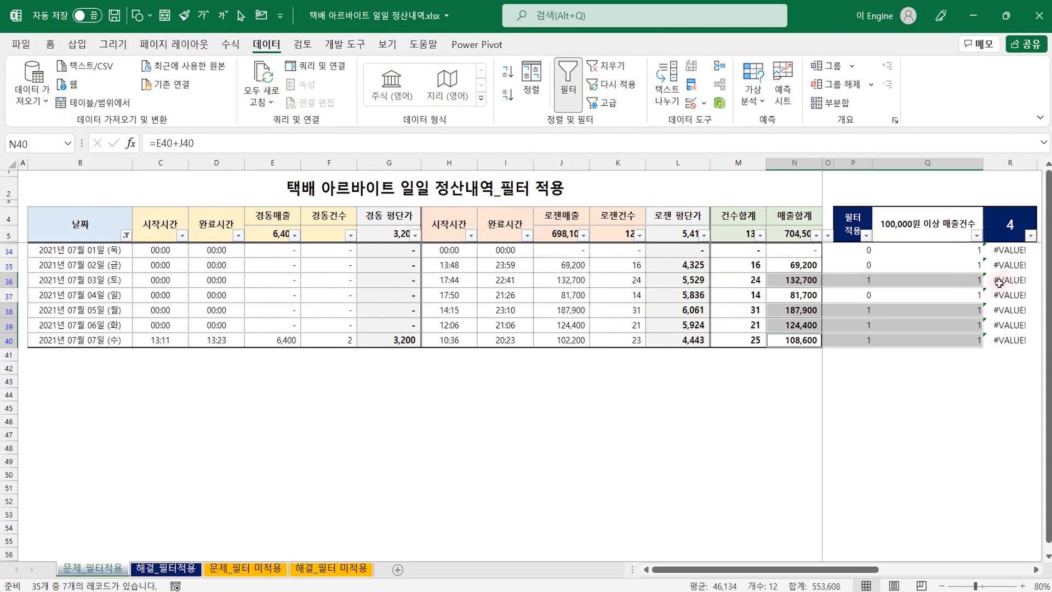
Review the SUMPRODUCT formula in R4 against the first visible 매출합계 cell and the row offsets in helper column S
click(1011, 230)
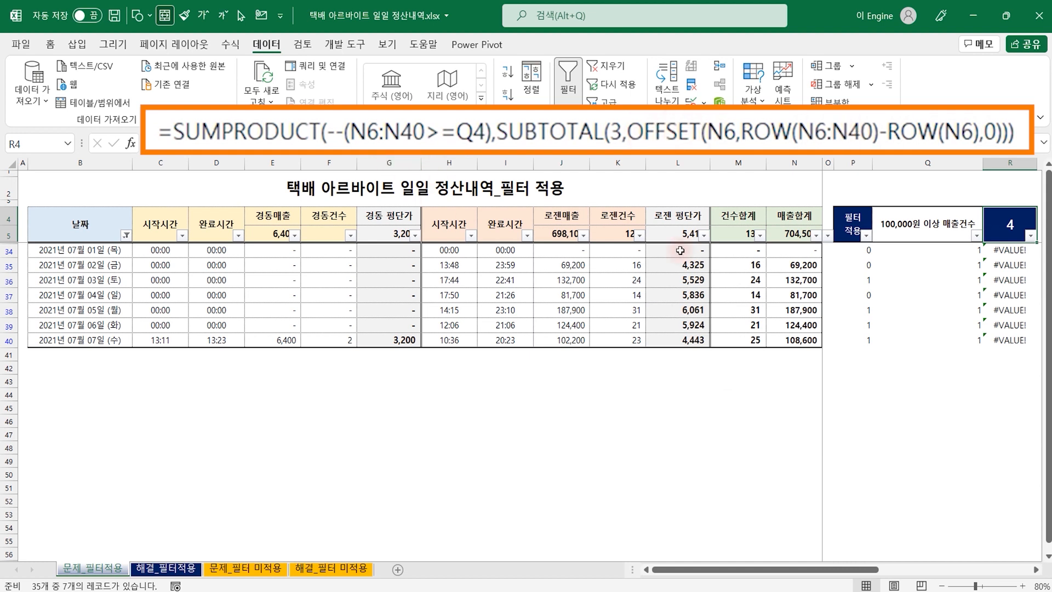
click(796, 250)
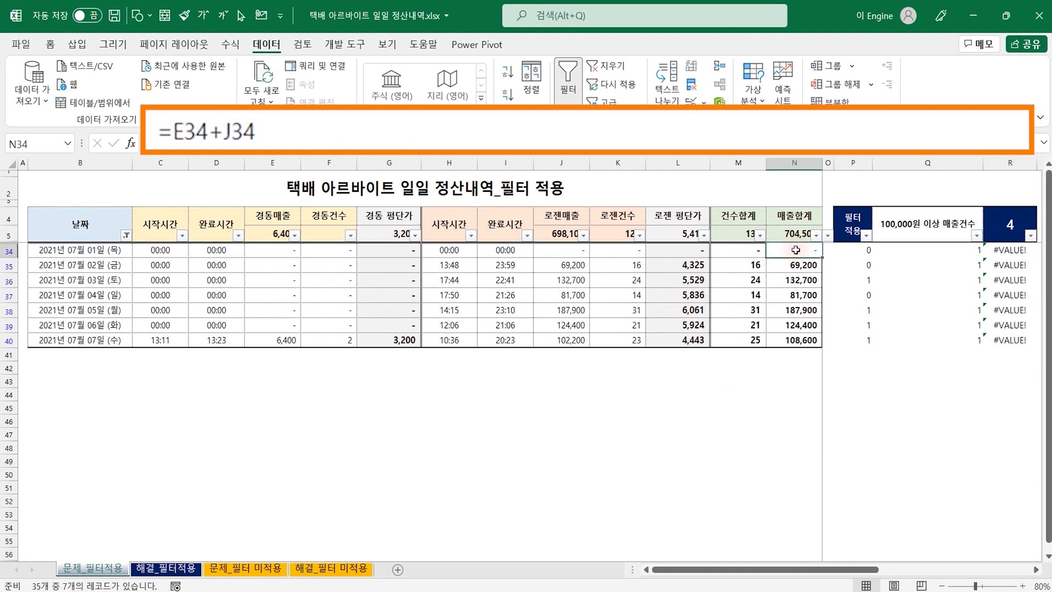
click(993, 225)
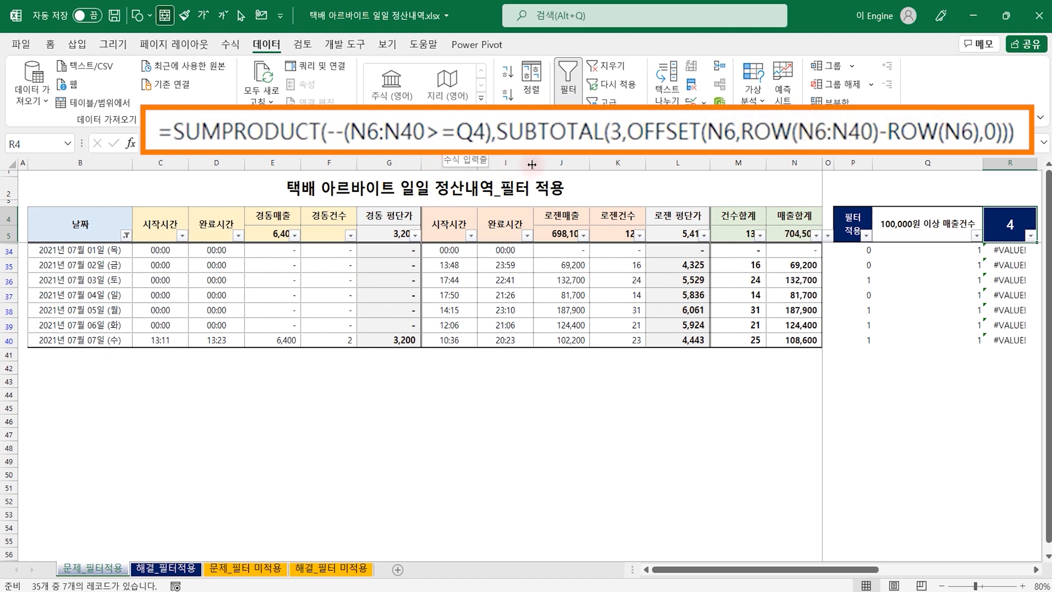
drag(1026, 296, 920, 295)
click(935, 292)
drag(902, 250, 902, 341)
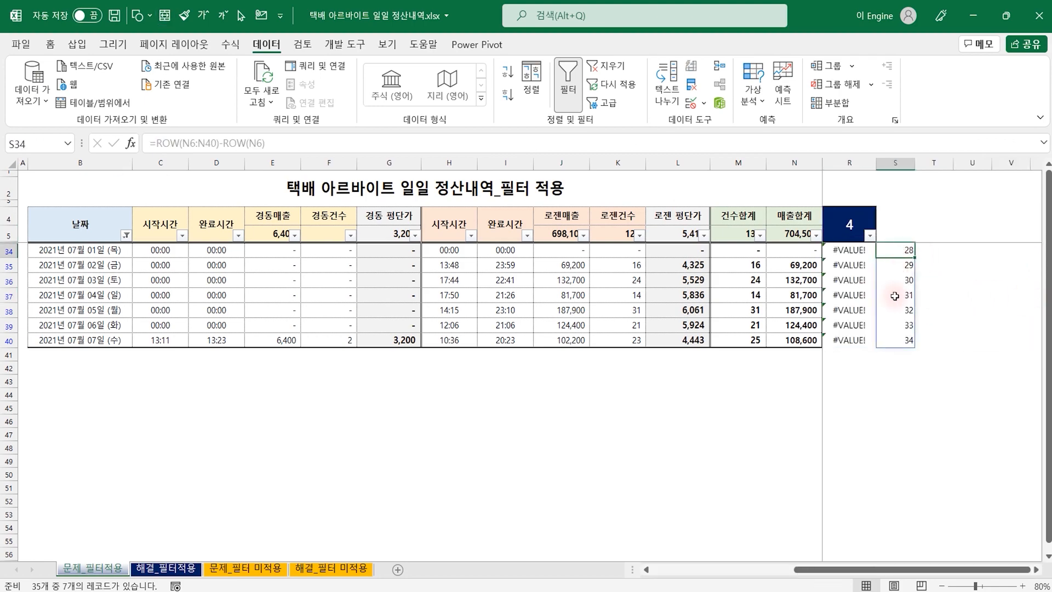
Remove the 07월 filter from the 날짜 column and check the row offsets in column S with all months shown
click(127, 236)
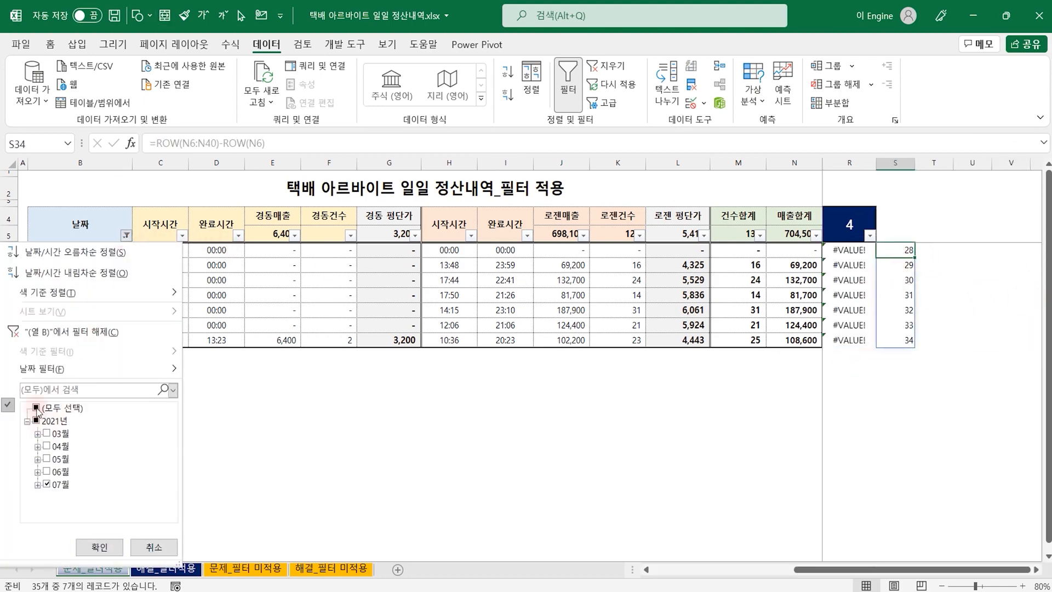
click(36, 408)
click(99, 547)
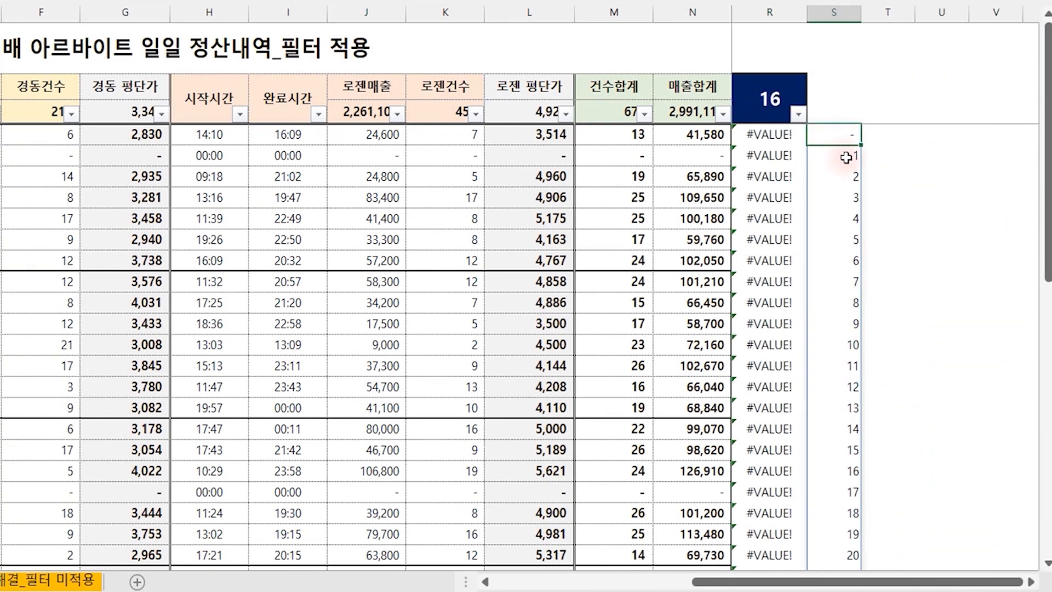
click(848, 216)
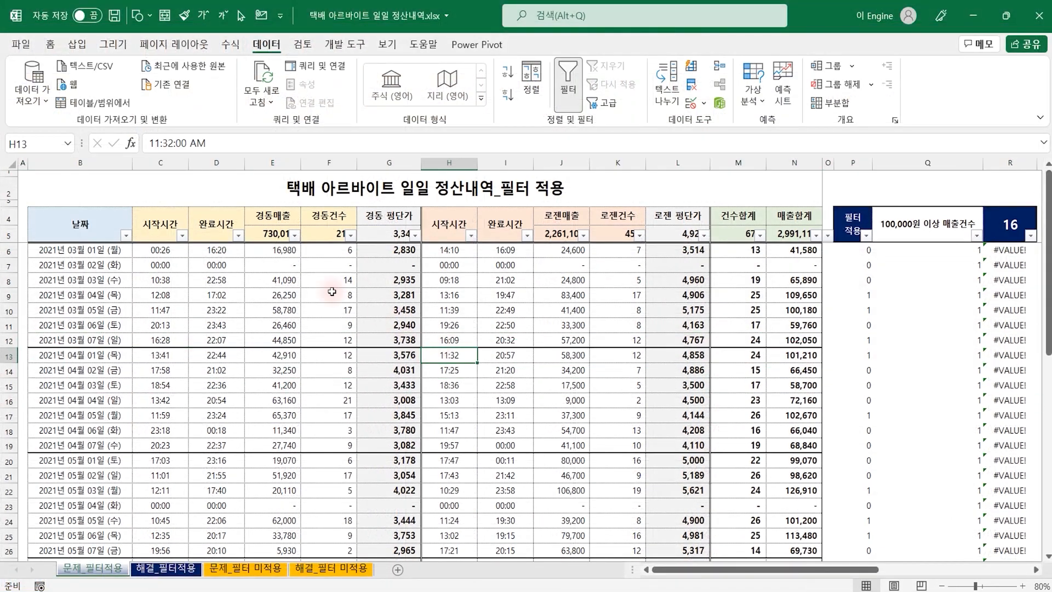
Select the data range B6:N40 and start a new conditional formatting rule that uses a formula to determine the cells
click(108, 252)
drag(107, 251, 805, 550)
click(50, 44)
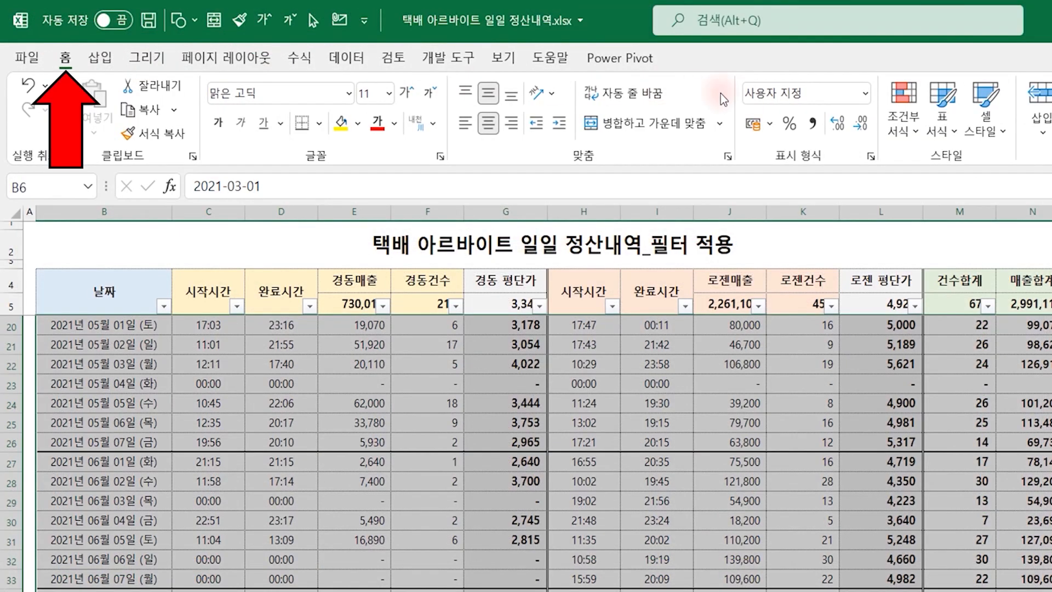
click(903, 119)
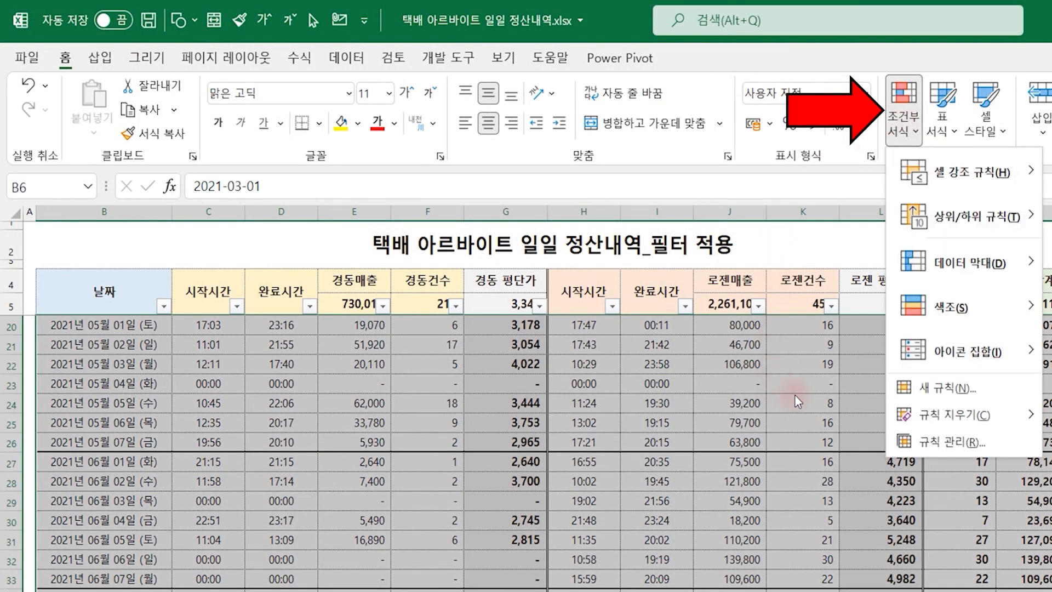
click(943, 390)
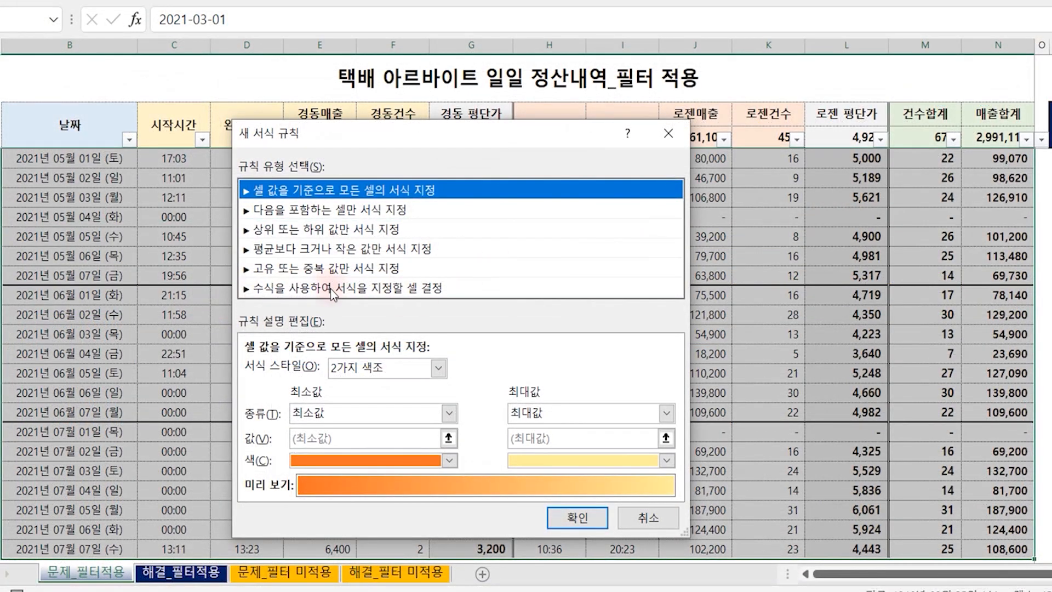
click(331, 290)
click(354, 369)
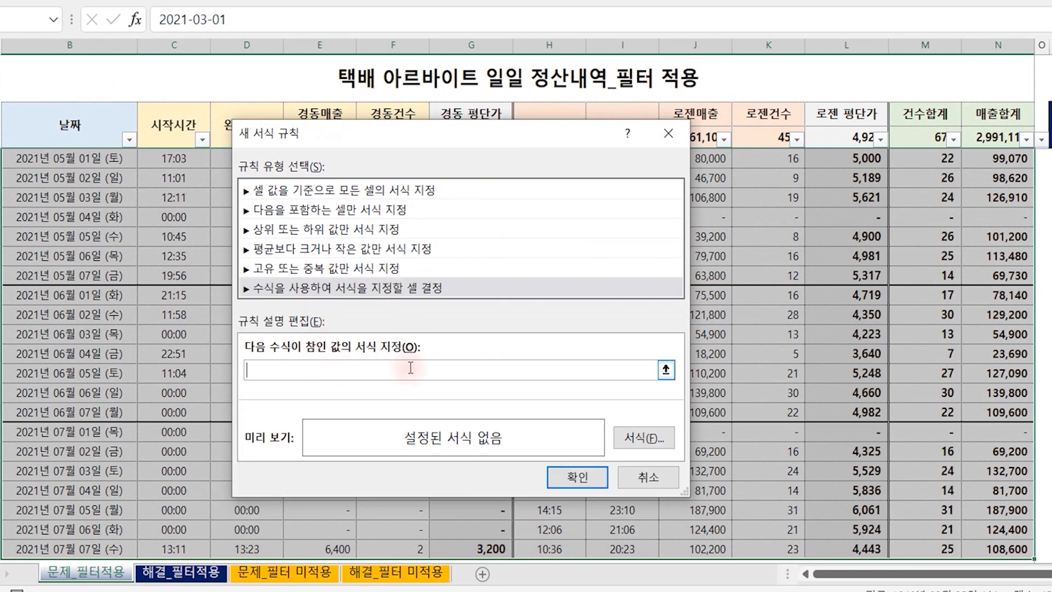
Enter =$N6>=100000 as the formula for the new conditional formatting rule
scroll(911, 267, up, 5)
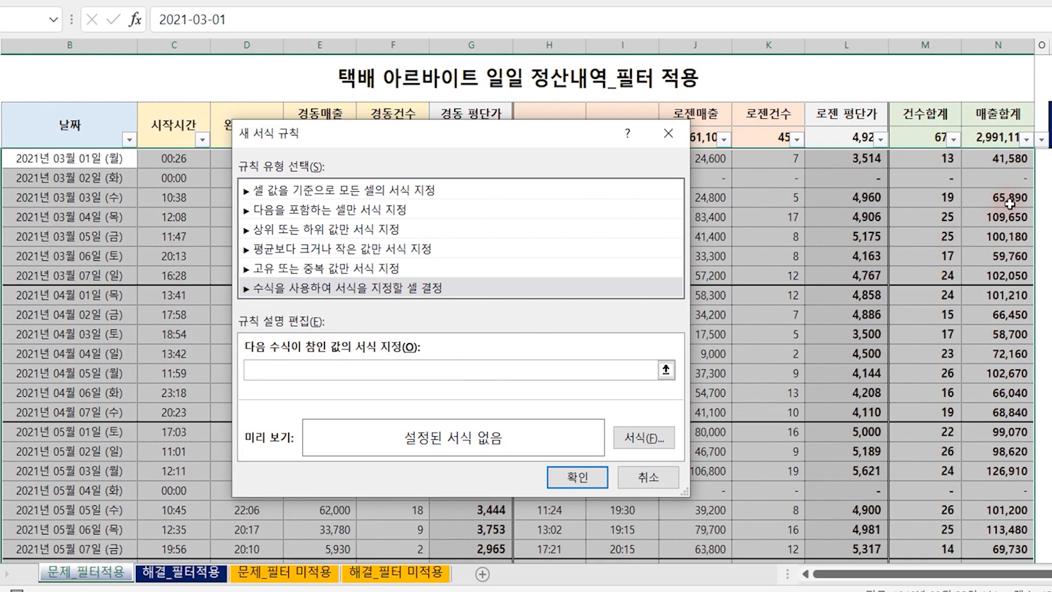
click(1012, 159)
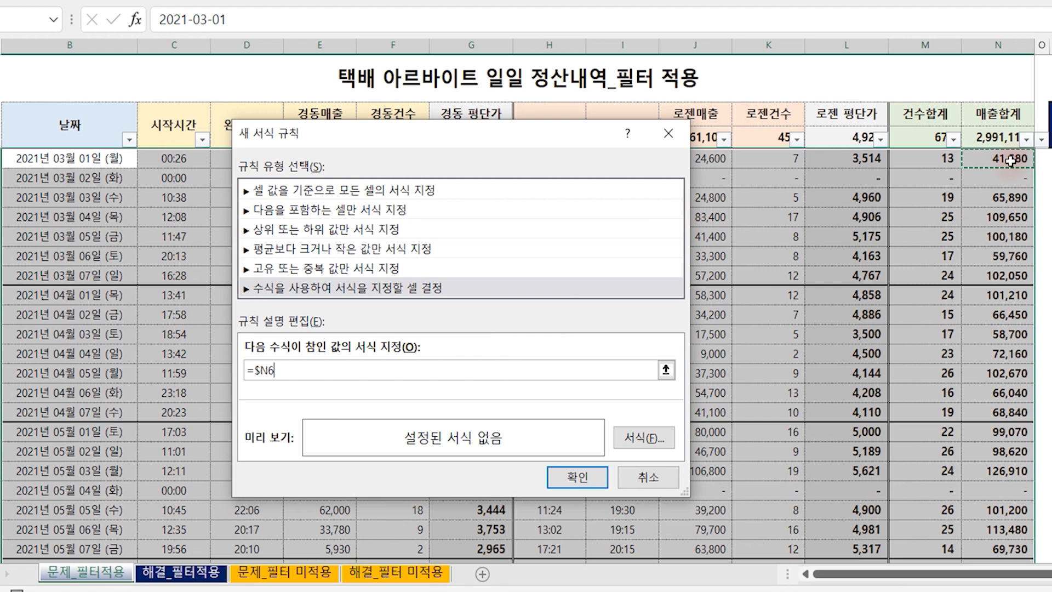
key(F4)
key(F4)
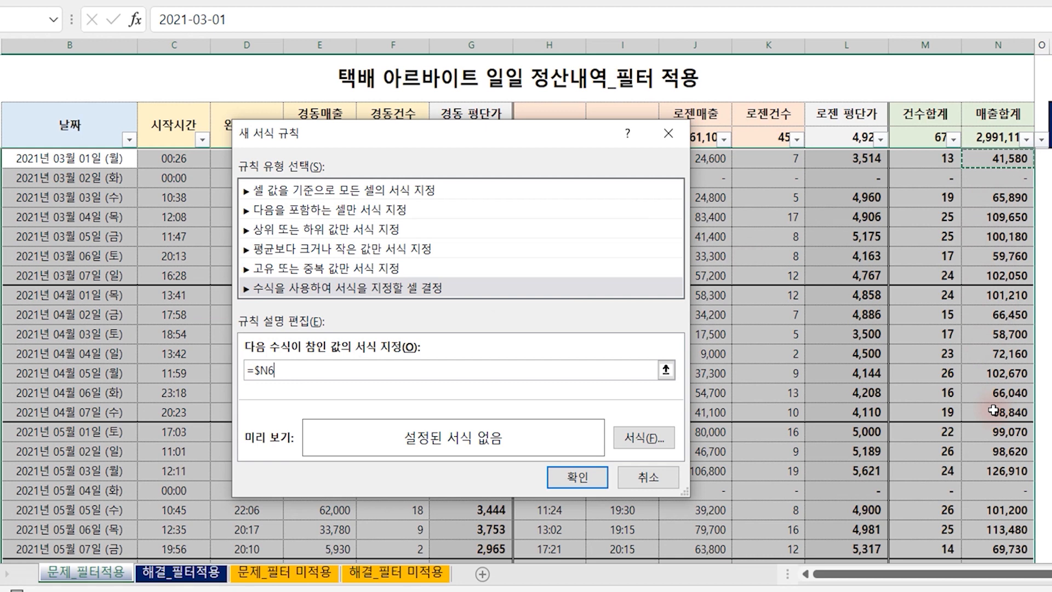
text(>=100000)
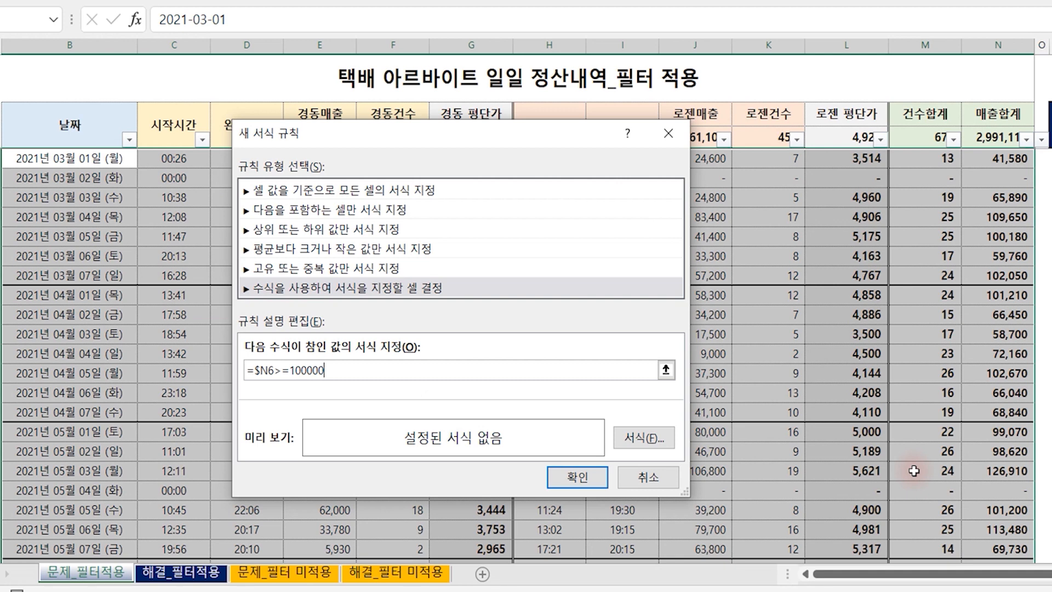
Give the rule the lightest gold fill, apply it to the data range, and check the highlighted rows
click(640, 442)
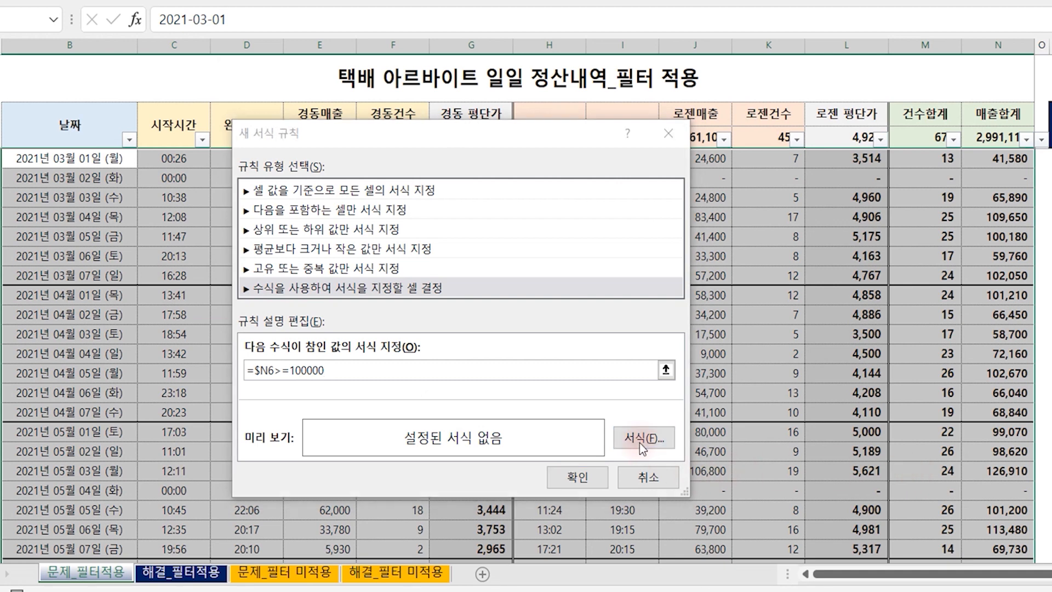
click(414, 52)
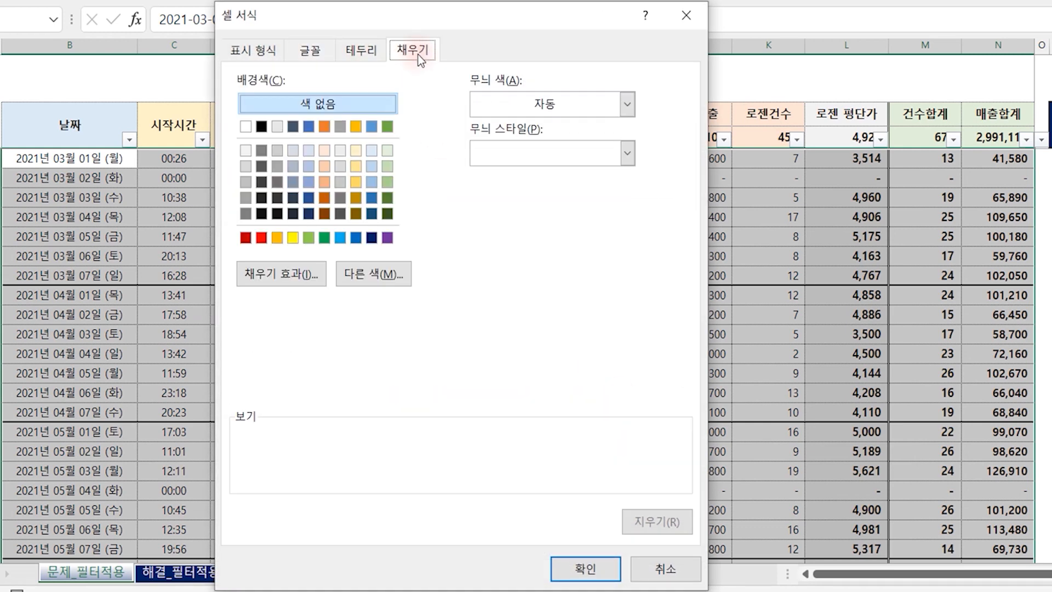
click(356, 154)
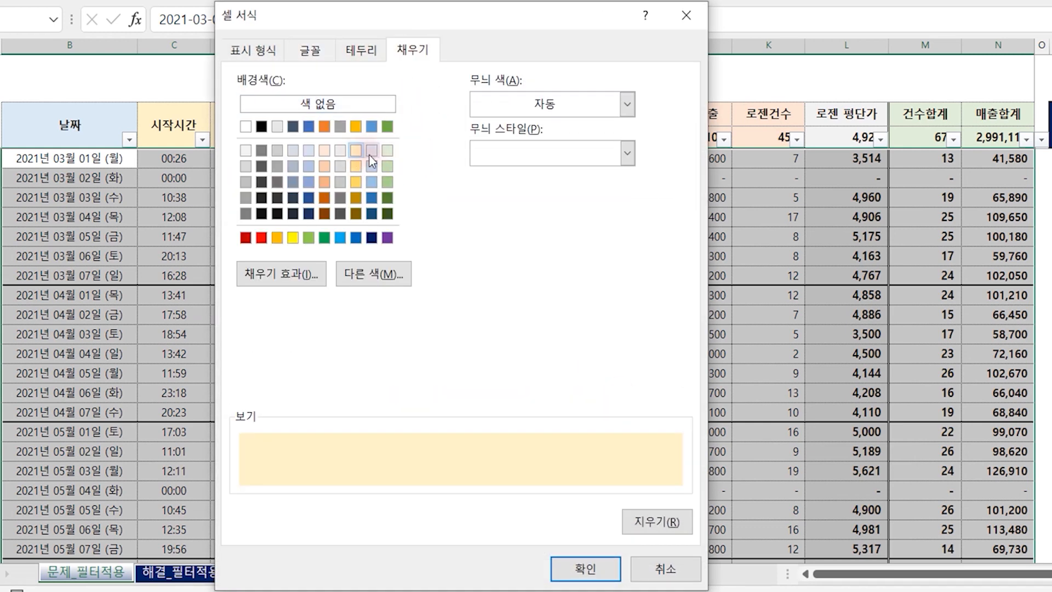
click(589, 578)
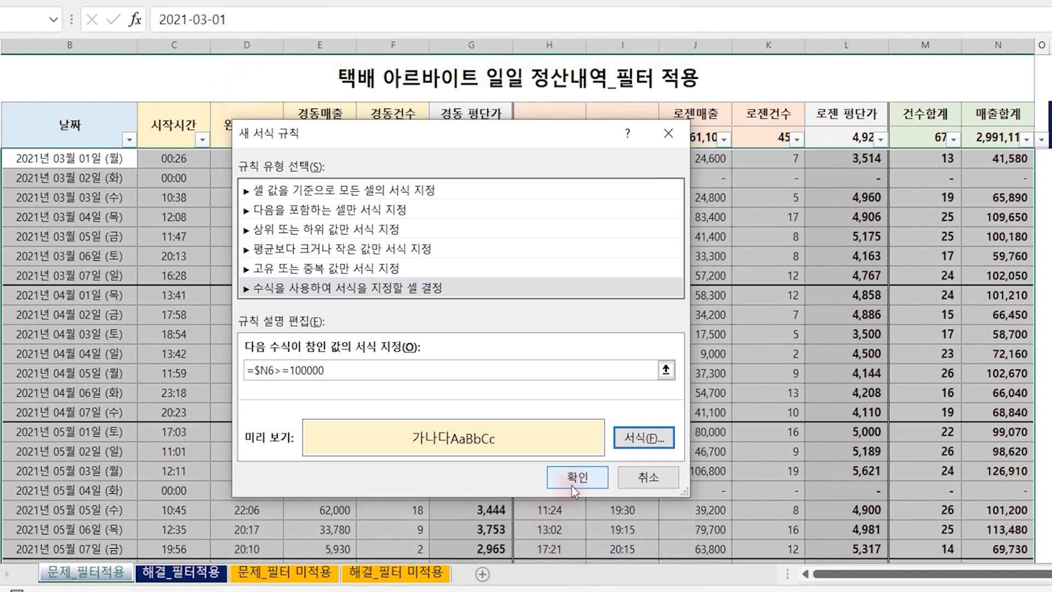
click(573, 472)
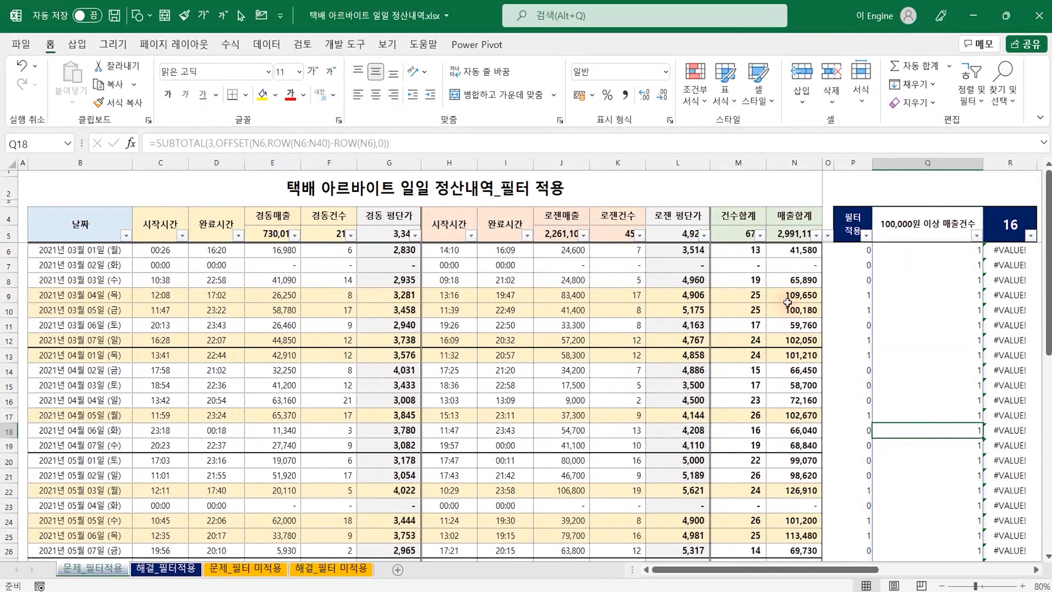
scroll(819, 413, down, 5)
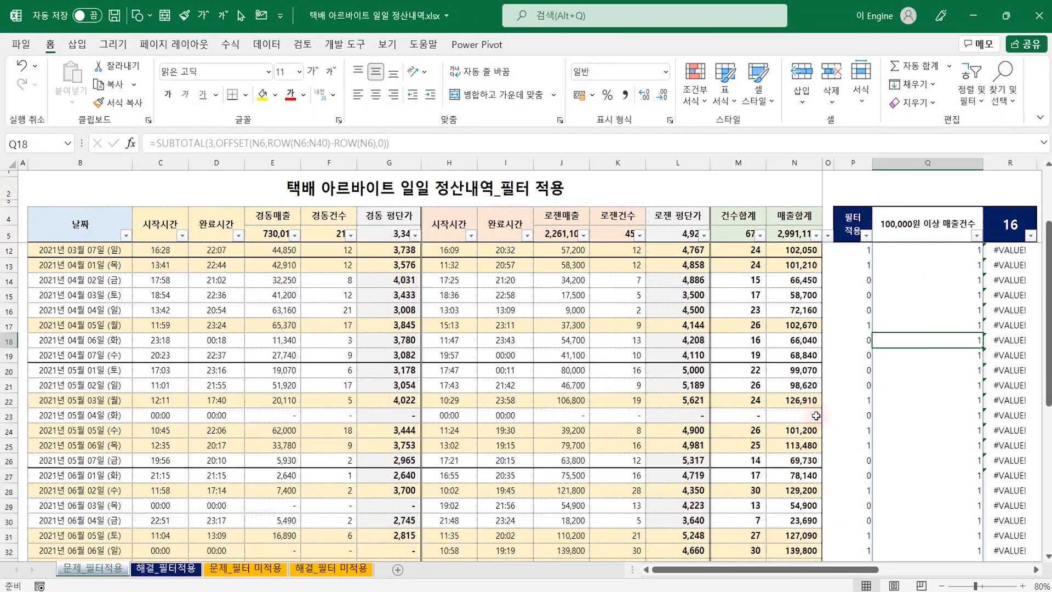
scroll(813, 434, up, 5)
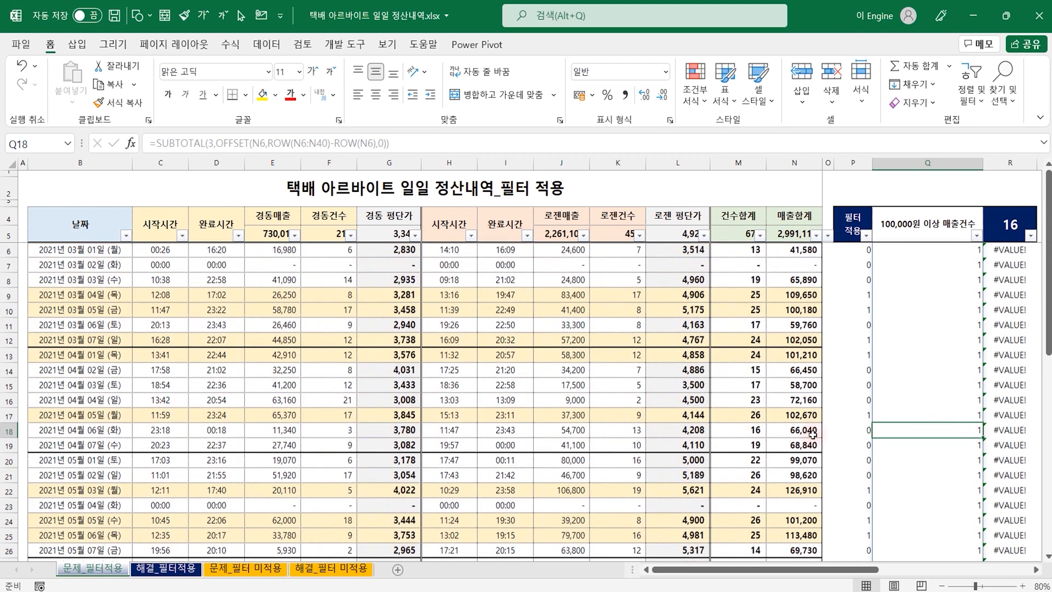
On the 해결_필터 미적용 sheet, set the month in P4 to 3
click(691, 415)
click(324, 573)
click(574, 413)
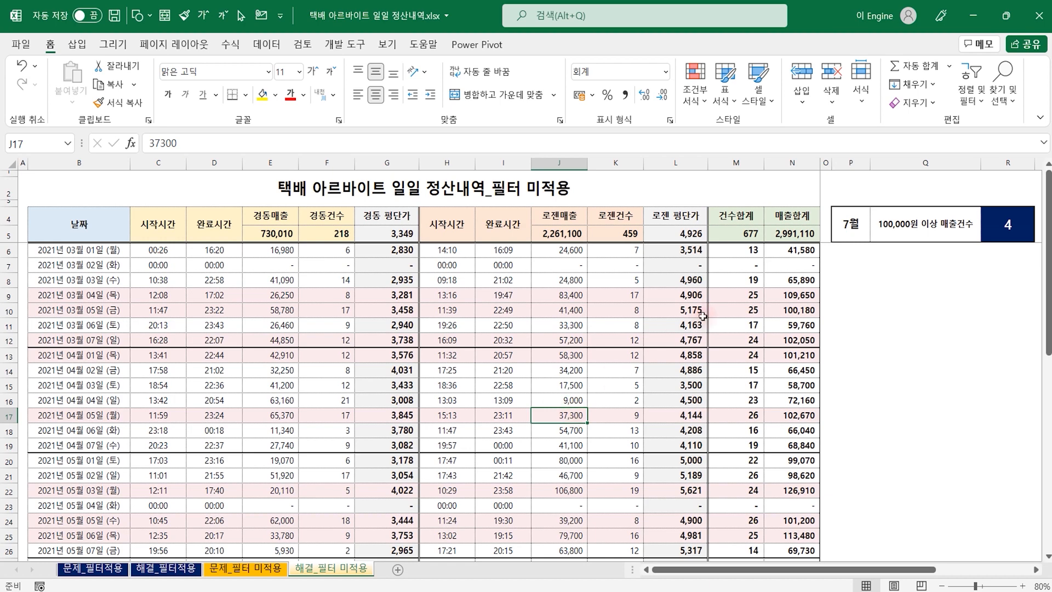
click(851, 224)
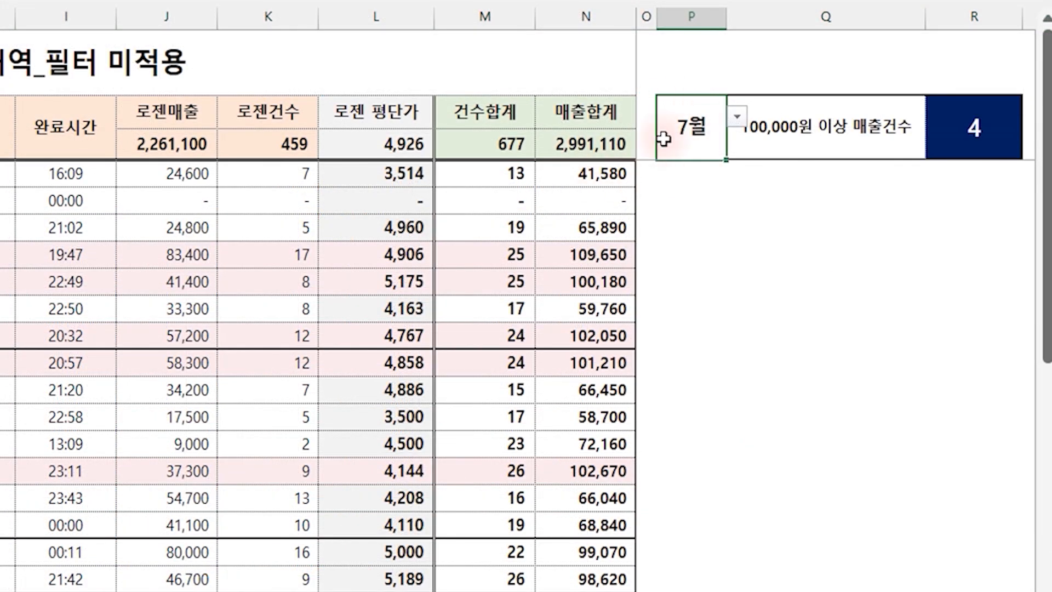
click(733, 117)
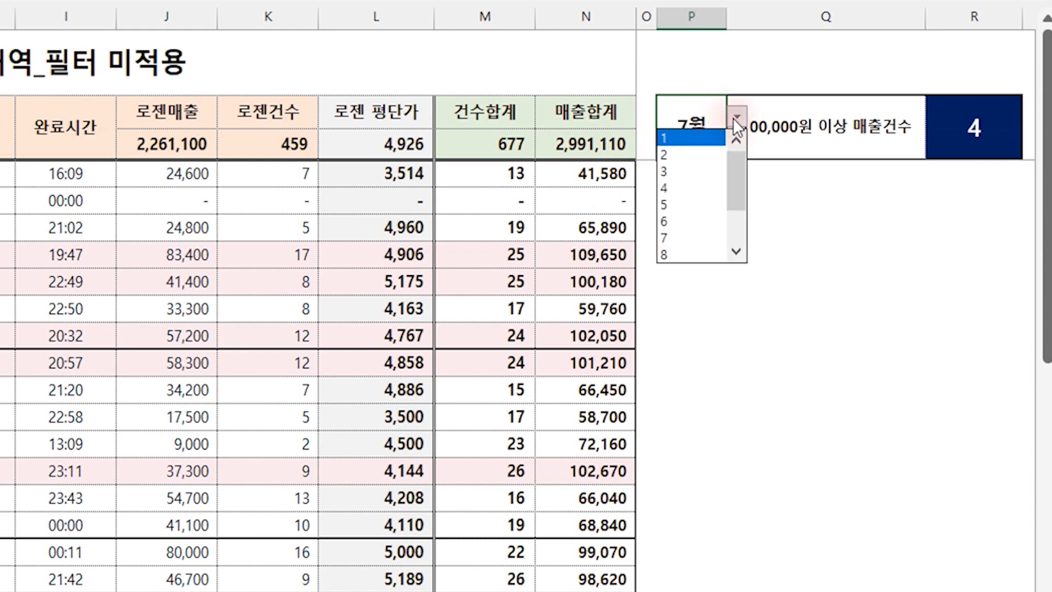
click(678, 174)
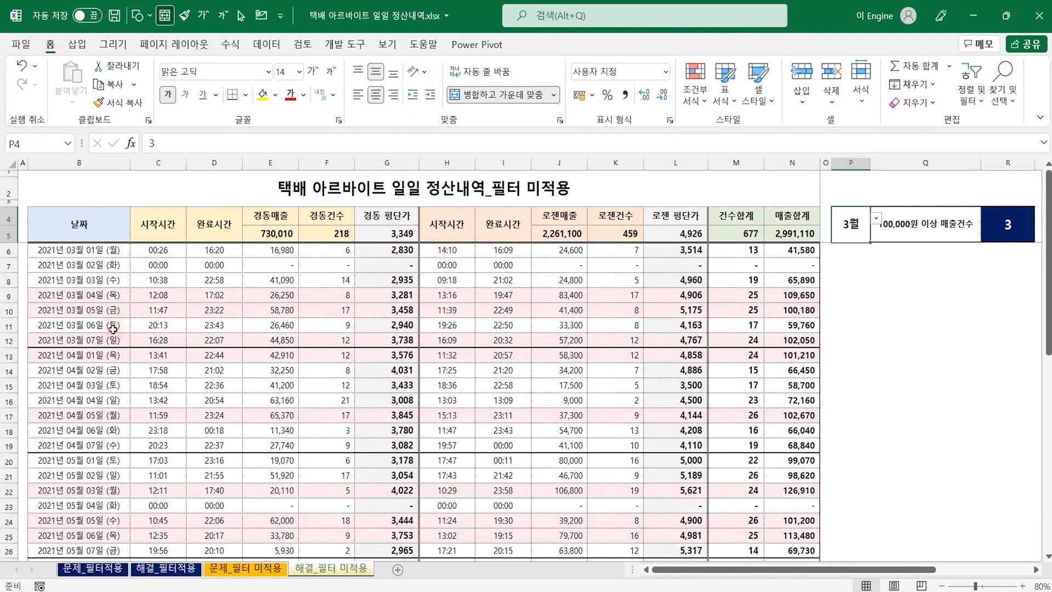
Check the March 매출합계 cells of 100,000 or more and review the SUMPRODUCT formula in R4
click(792, 308)
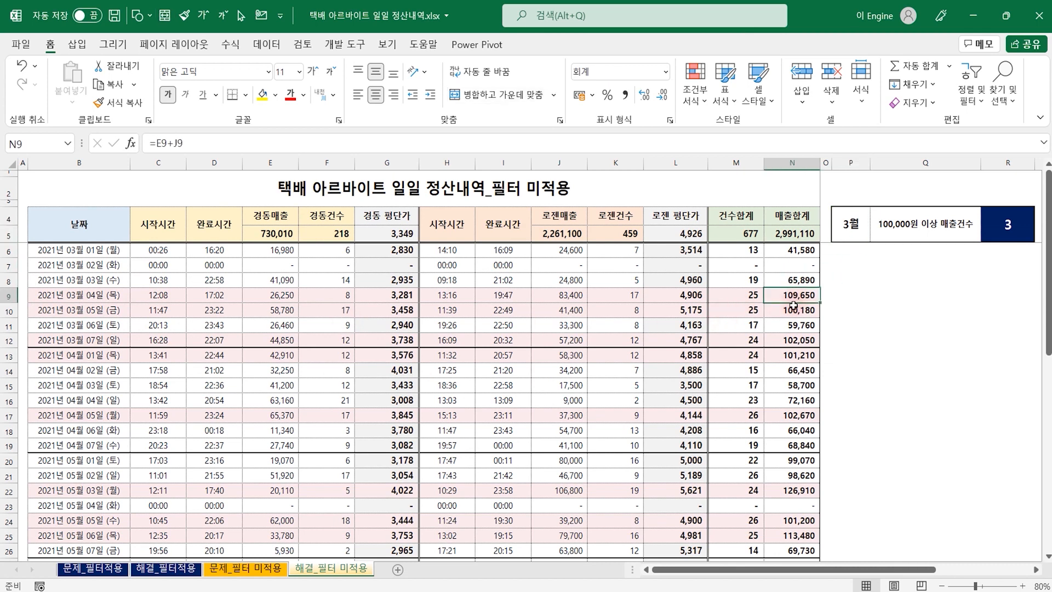
click(795, 338)
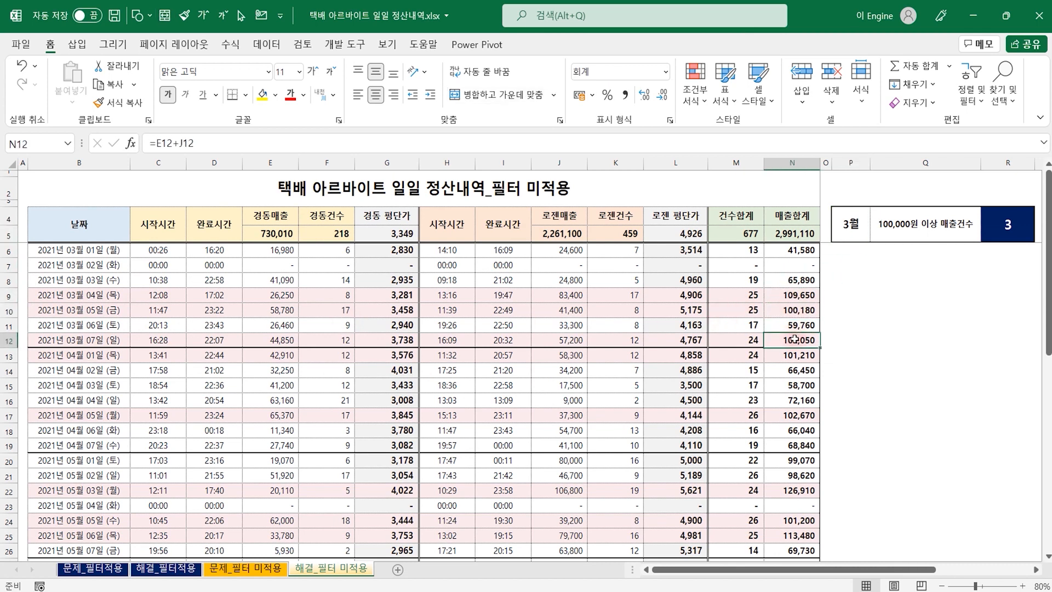
click(1012, 233)
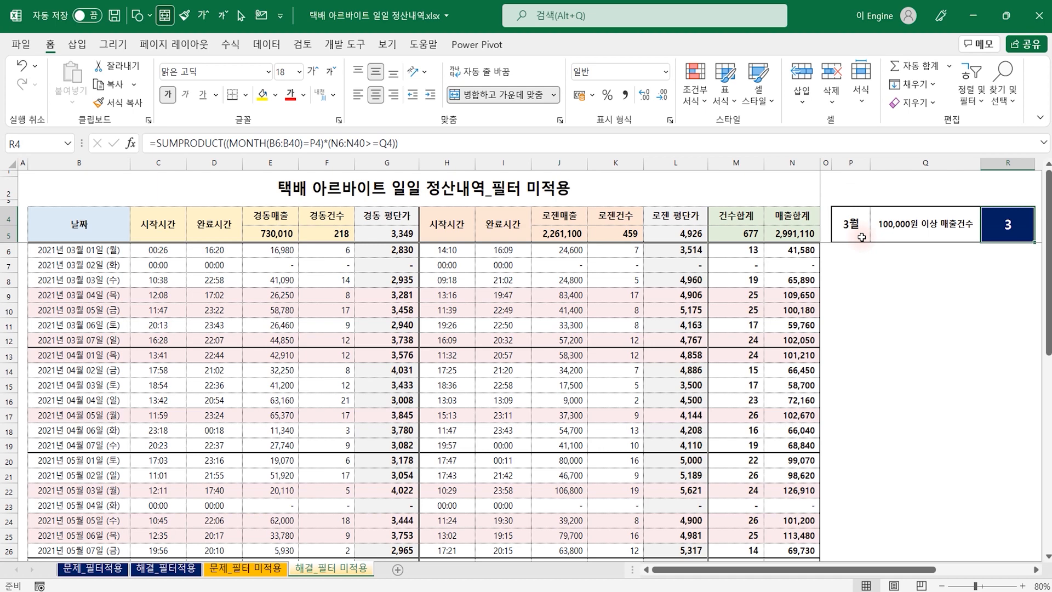
On the 문제_필터 미적용 sheet, total the 경동매출 column with SUM in E5 and copy the formula to F5
click(274, 570)
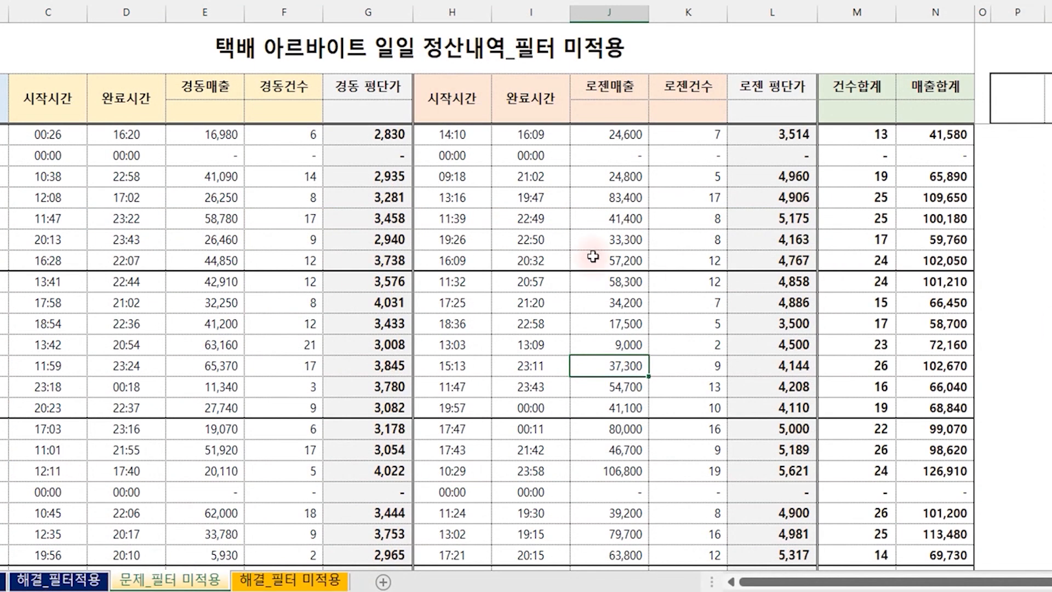
click(205, 111)
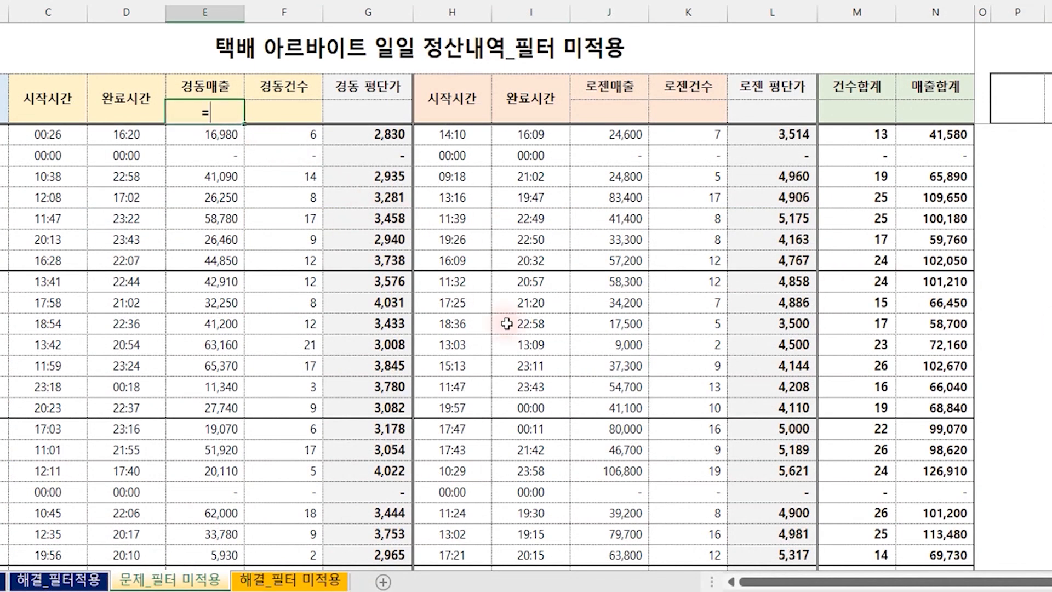
text(=SUM()
key(Down)
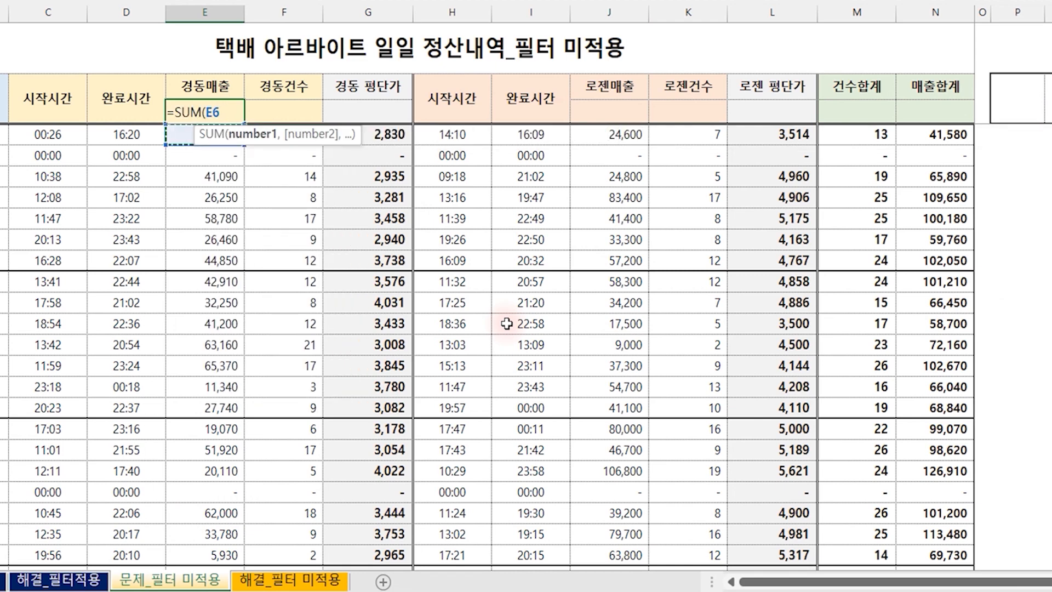
key(ctrl+shift+Down)
key(Return)
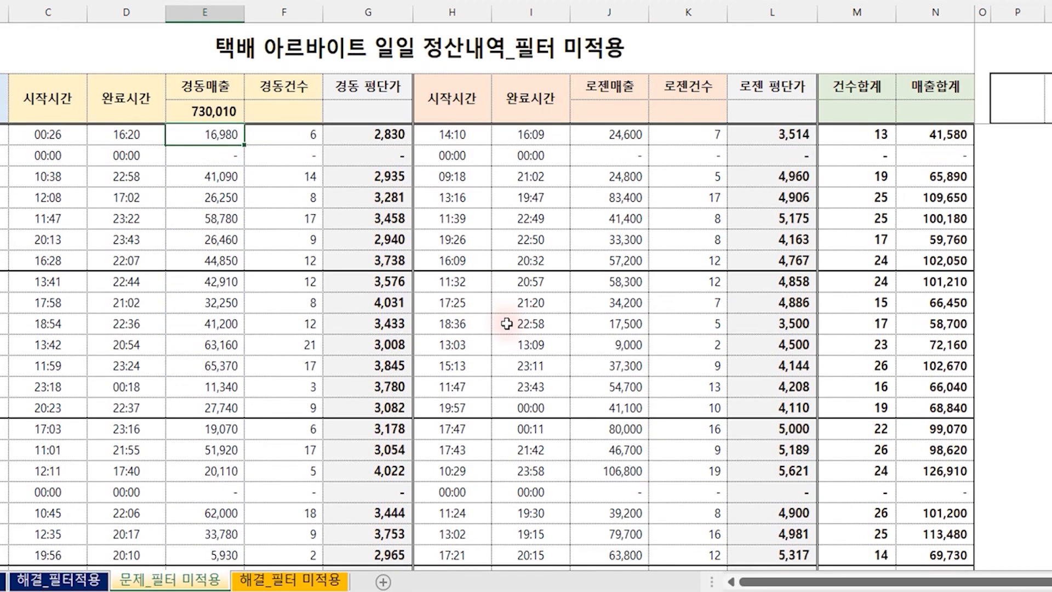
key(Right)
key(ctrl+v)
Copy the totals in E5:F5 to J5:K5 under 로젠매출 and 로젠건수, pasting only formulas and number formatting
key(Left)
key(shift+Right)
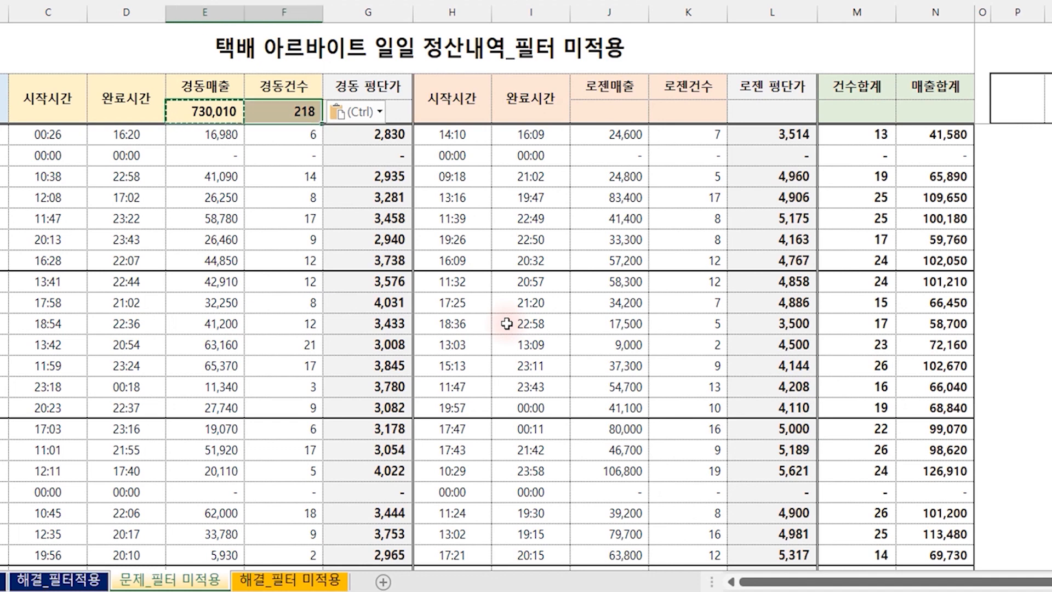
key(ctrl+c)
key(Right)
key(Right)
key(Right)
key(Right)
key(Right)
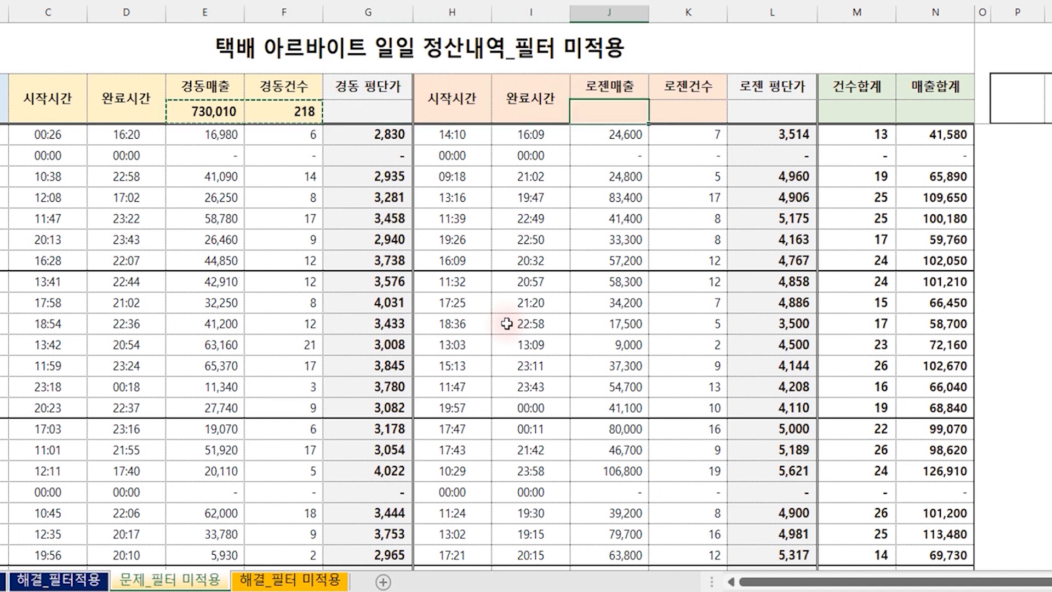
key(ctrl+v)
click(762, 114)
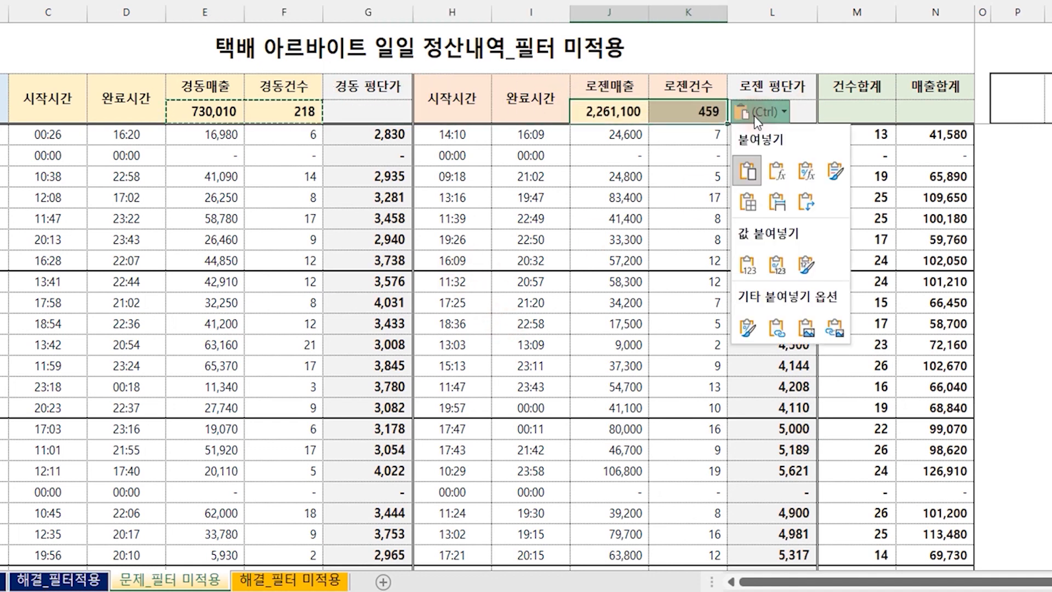
click(809, 176)
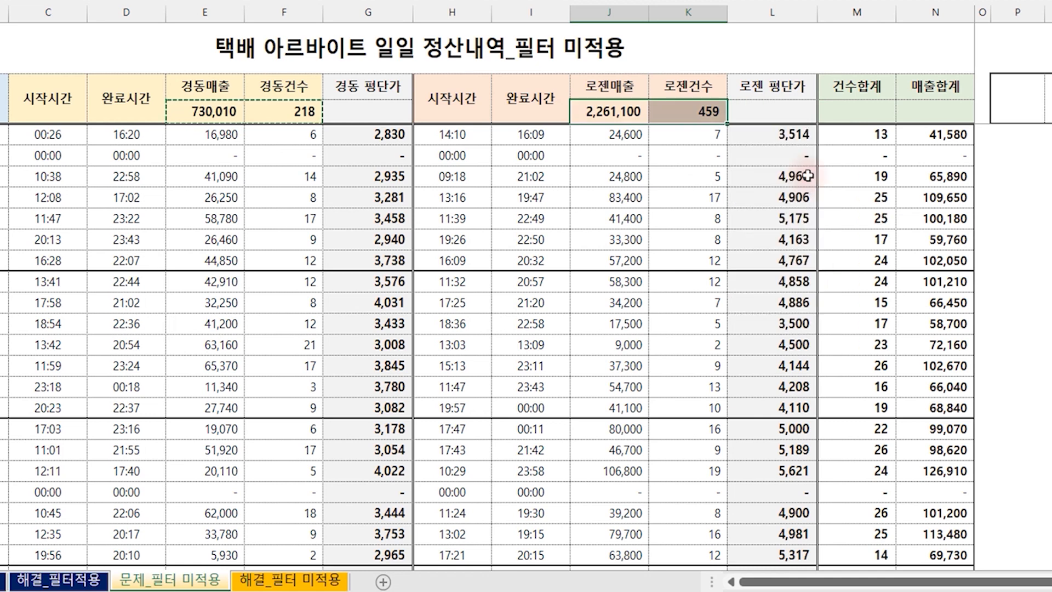
click(625, 114)
click(689, 115)
click(617, 117)
click(690, 114)
Calculate the overall 경동 평단가 in G5 with =E5/F5
click(390, 112)
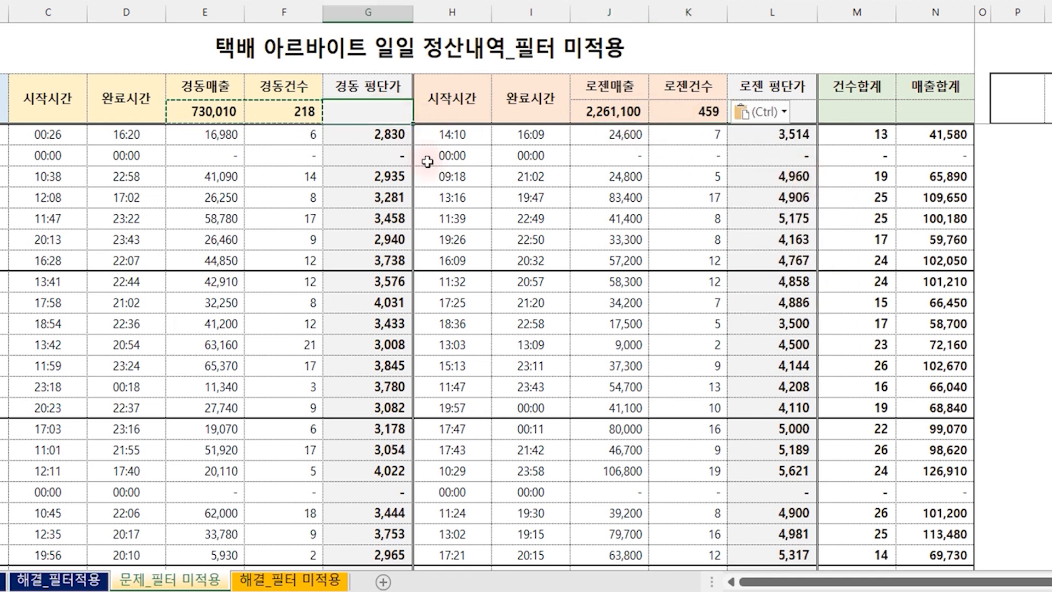
text(=)
click(219, 111)
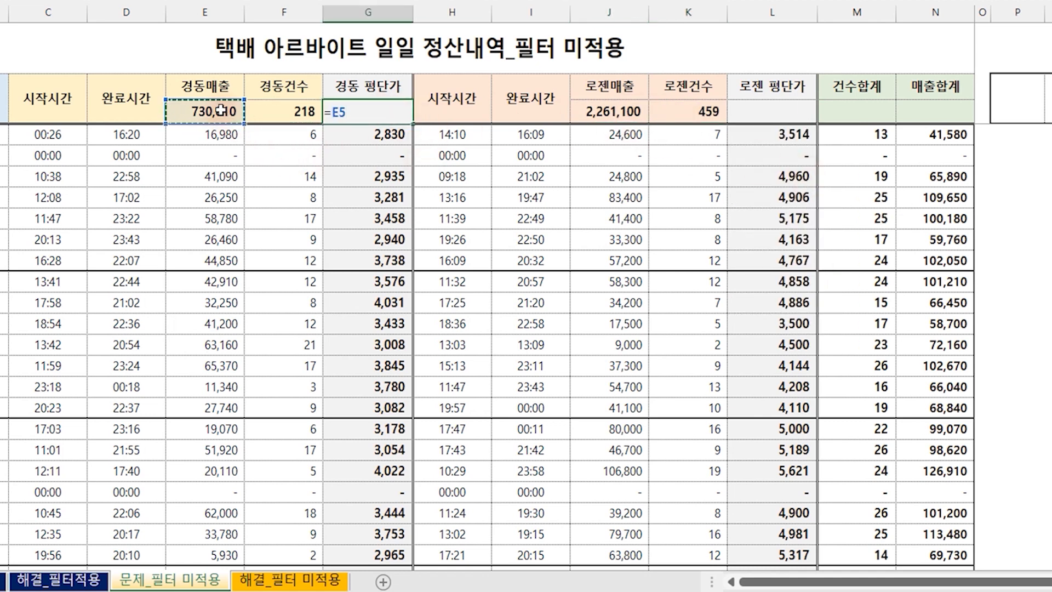
text(/)
click(289, 116)
key(Return)
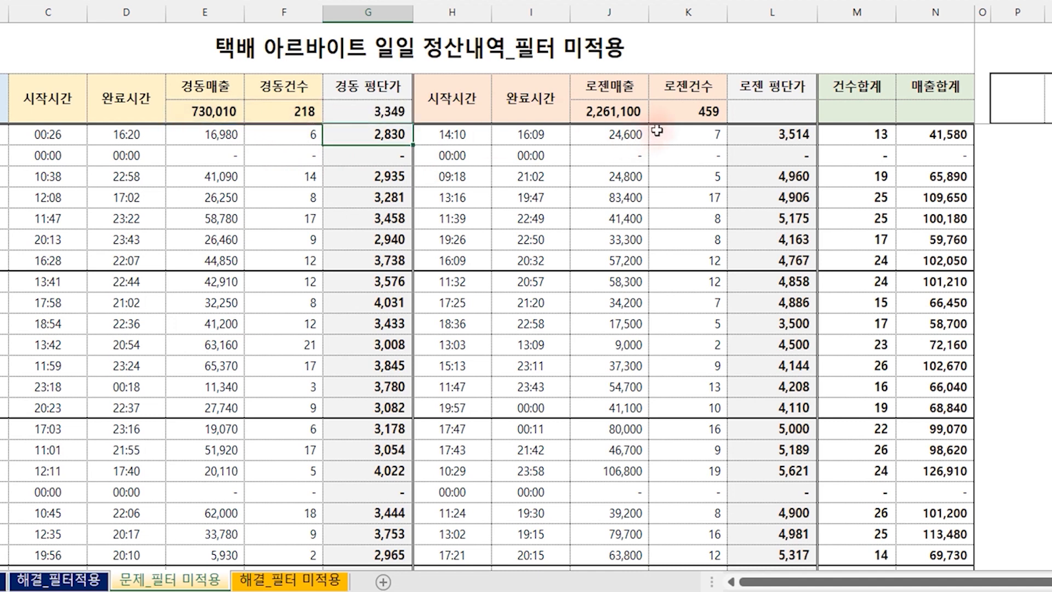
Calculate the overall 로젠 평단가 in L5 with =J5/K5
click(768, 112)
text(=)
click(620, 113)
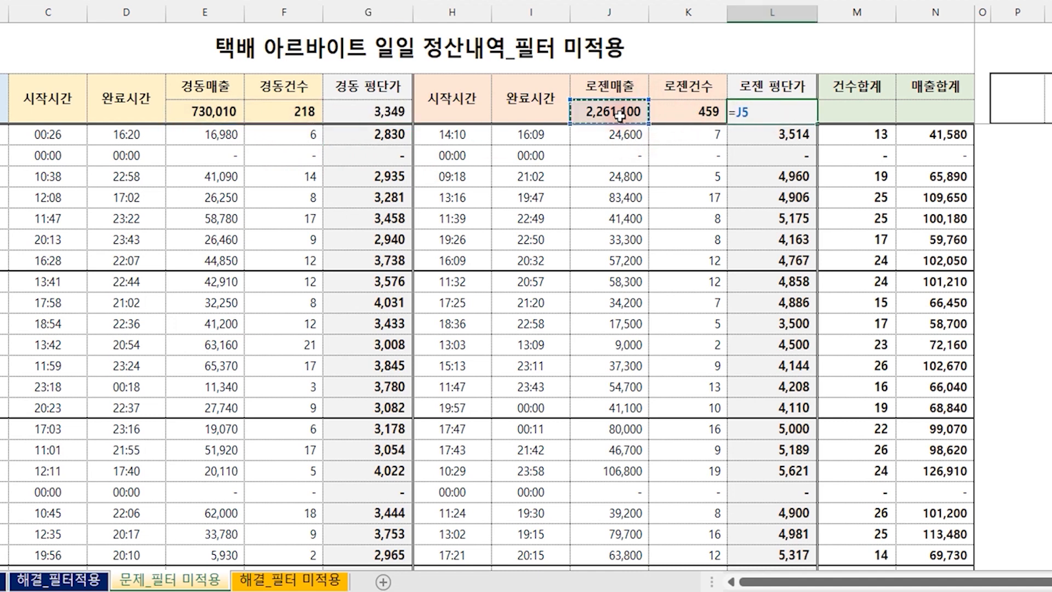
text(/)
click(681, 112)
key(Return)
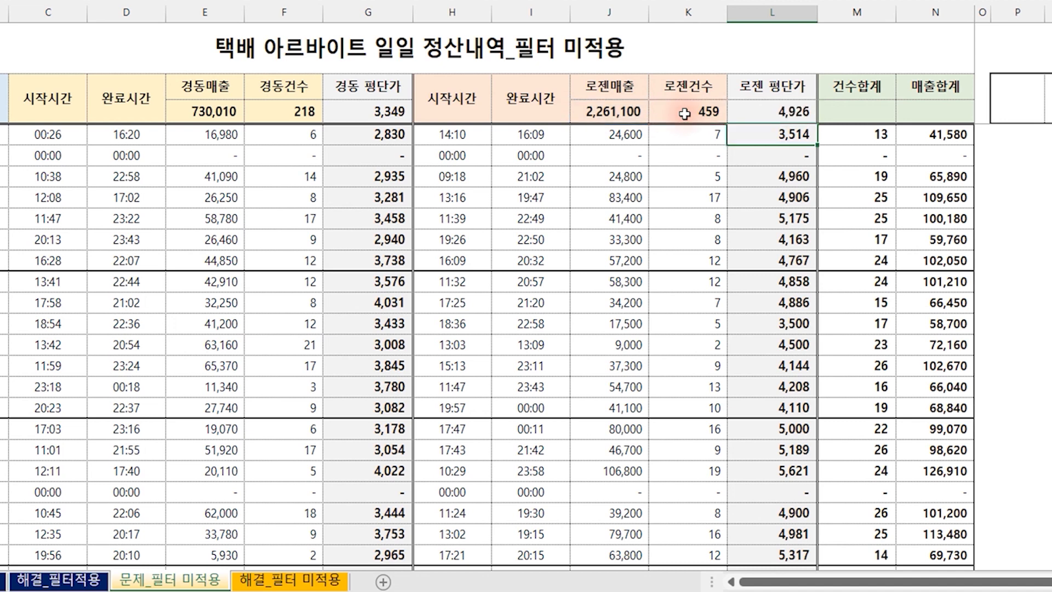
Calculate the total 건수합계 in M5 with =F5+K5
click(859, 112)
text(=)
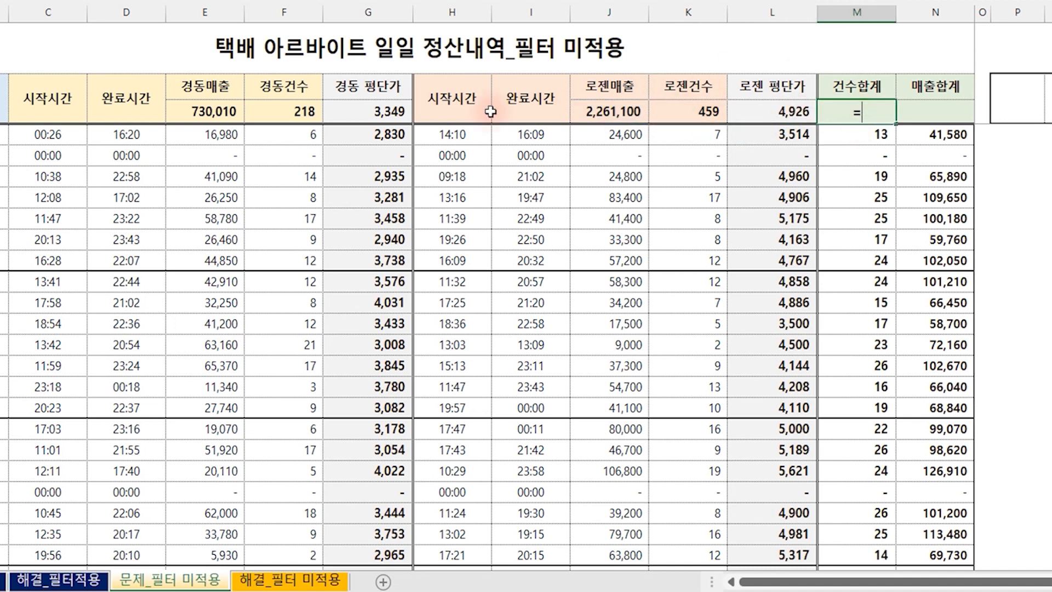
click(298, 113)
text(+)
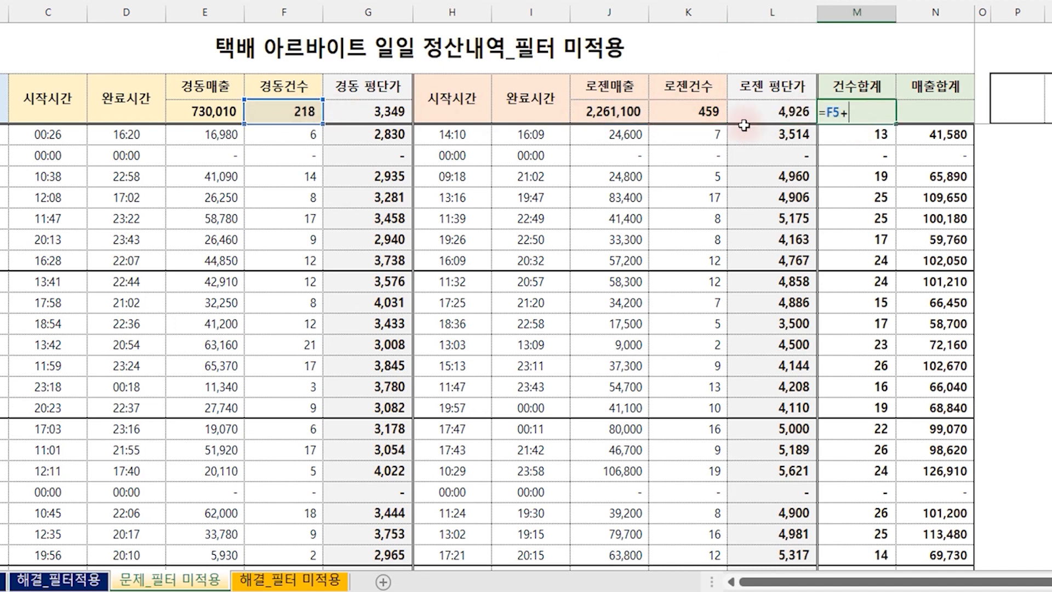
click(689, 110)
key(Return)
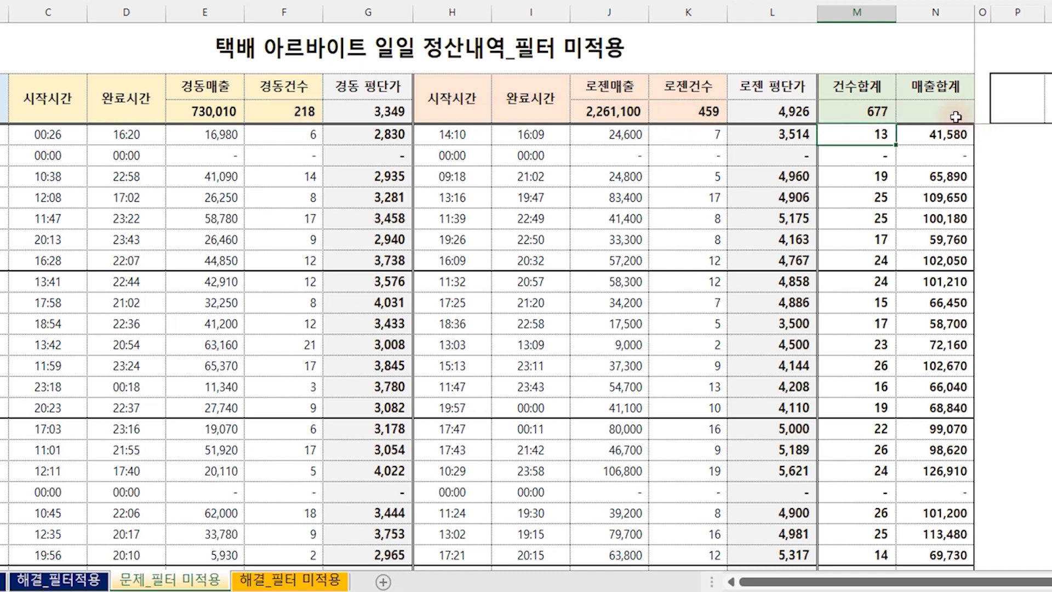
Calculate the total 매출합계 in N5 with =E5+J5
click(939, 108)
text(=)
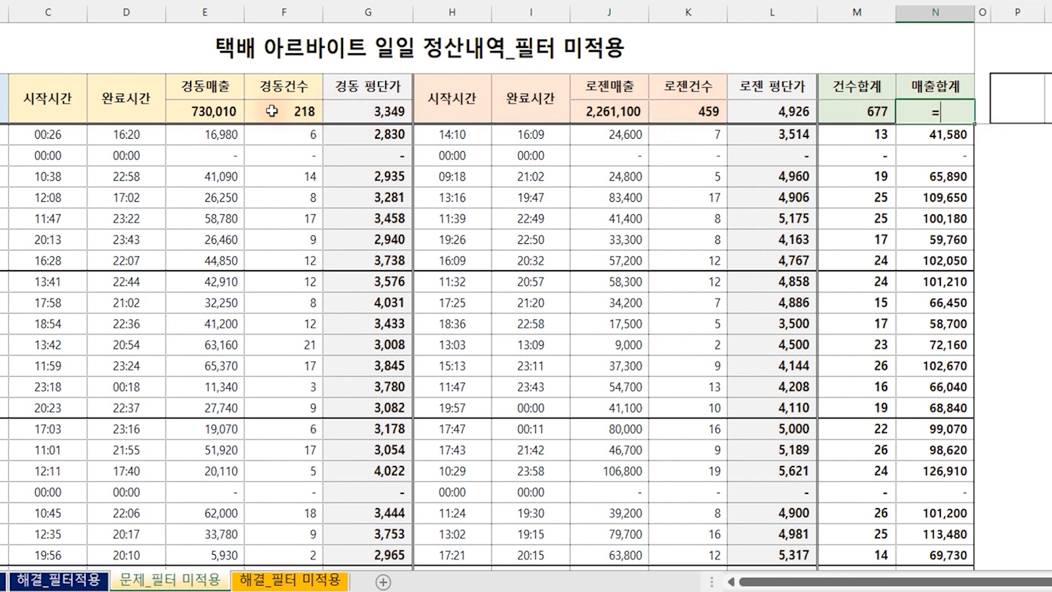
click(220, 107)
text(+)
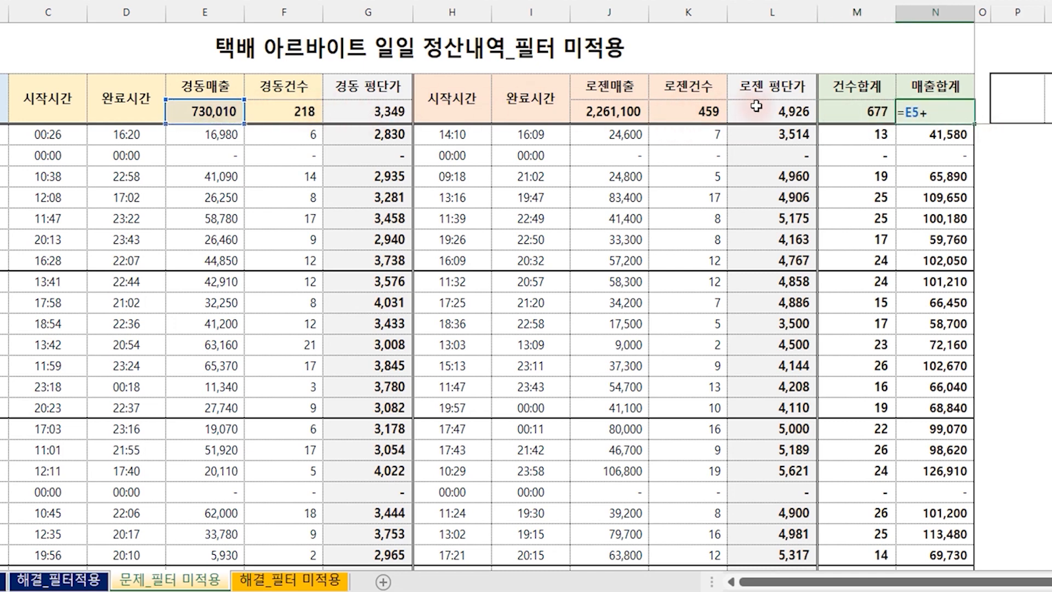
click(597, 111)
key(Return)
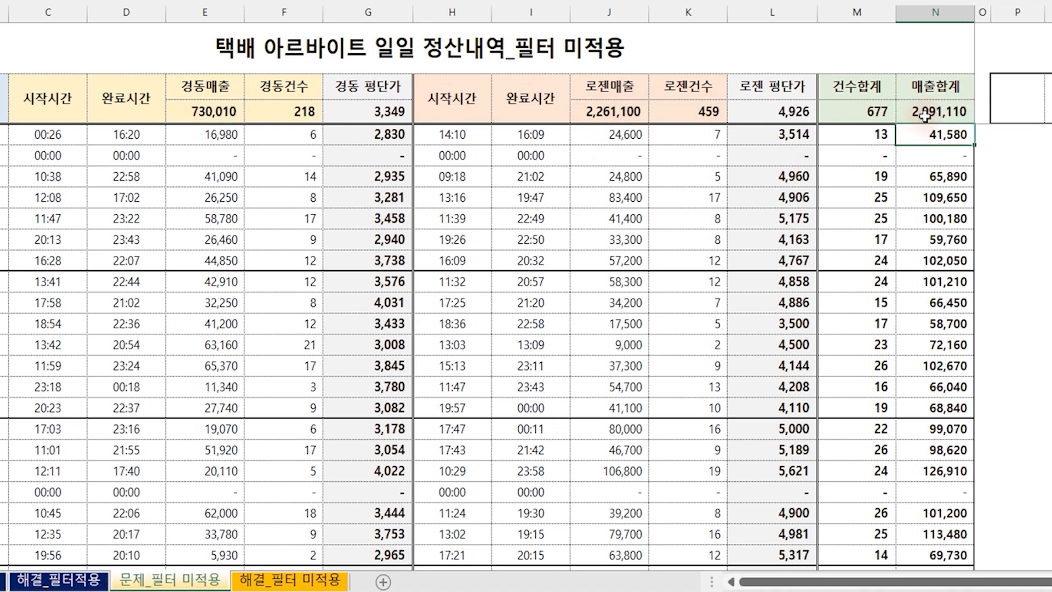
Add list data validation to P4 with the source 1,2,3,4,5,6,7,8,9,10,11,12
click(1016, 111)
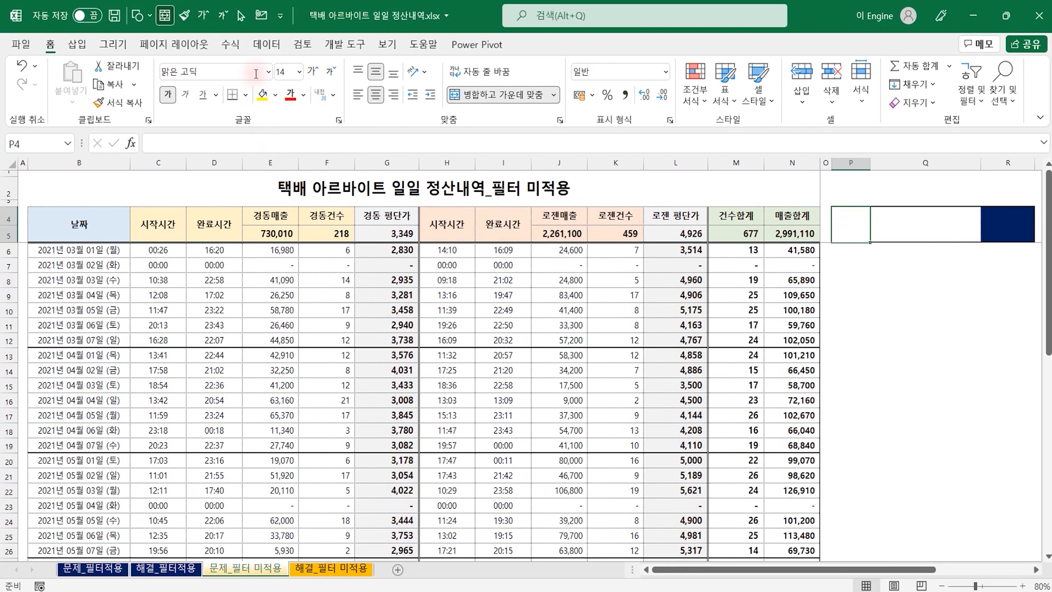
click(266, 44)
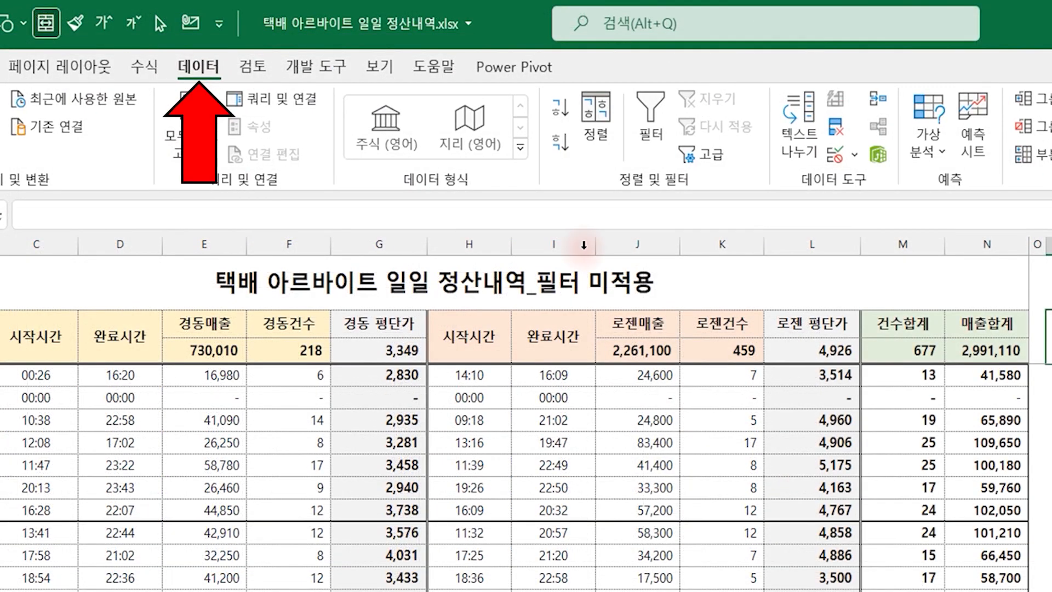
click(830, 160)
click(126, 222)
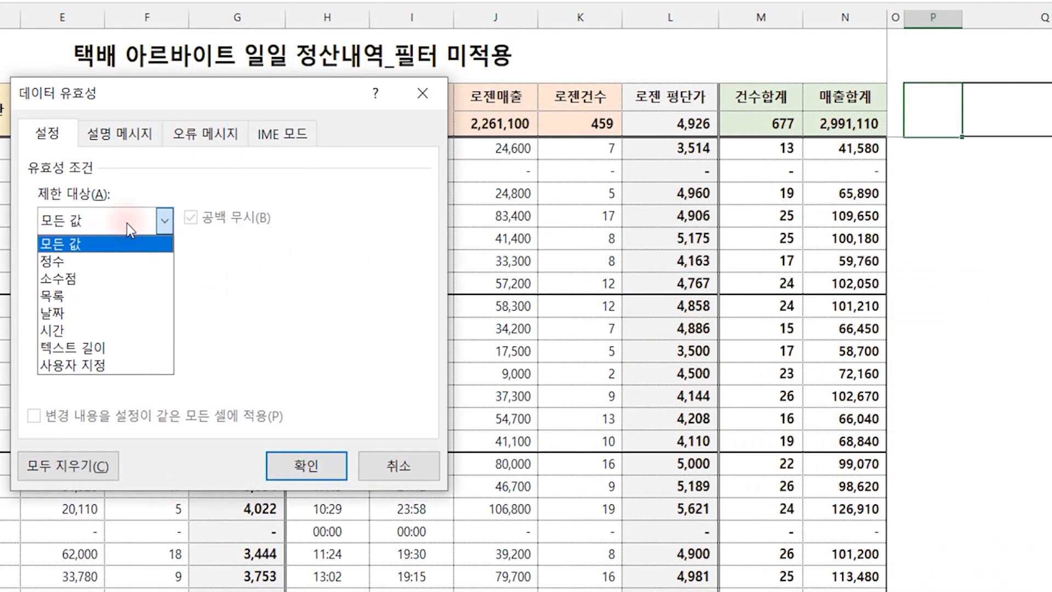
click(64, 290)
click(89, 335)
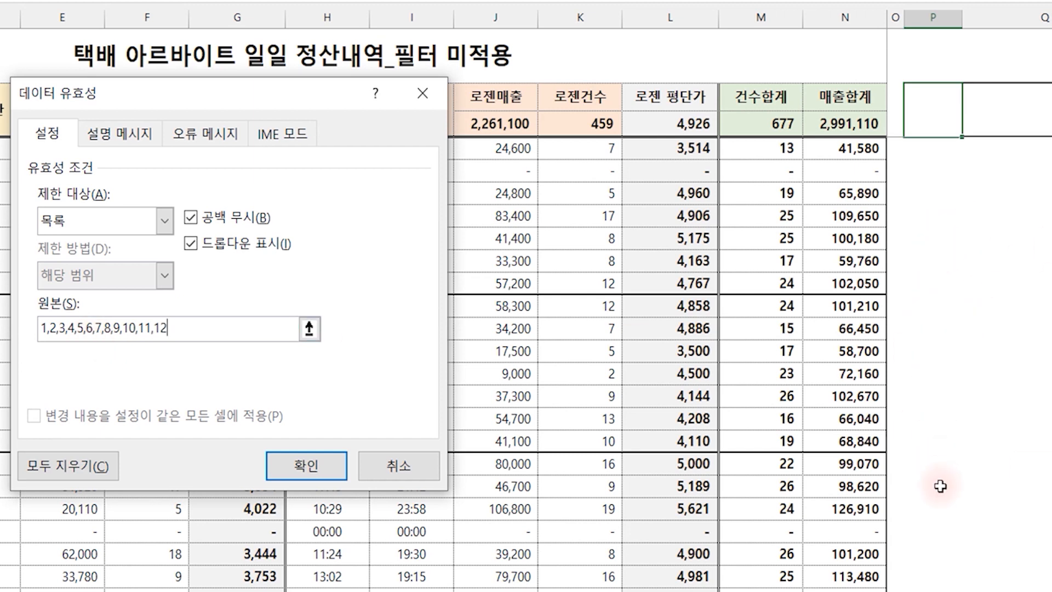
click(299, 466)
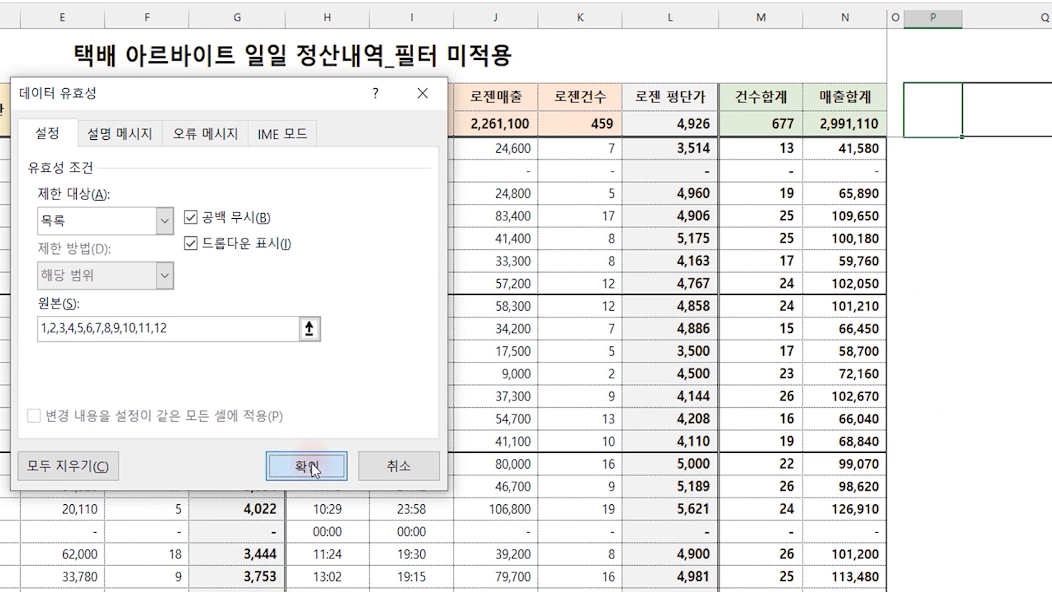
Choose 2 from the month list in P4 and append 월 to the cell's custom G/표준 number format
click(968, 99)
click(946, 134)
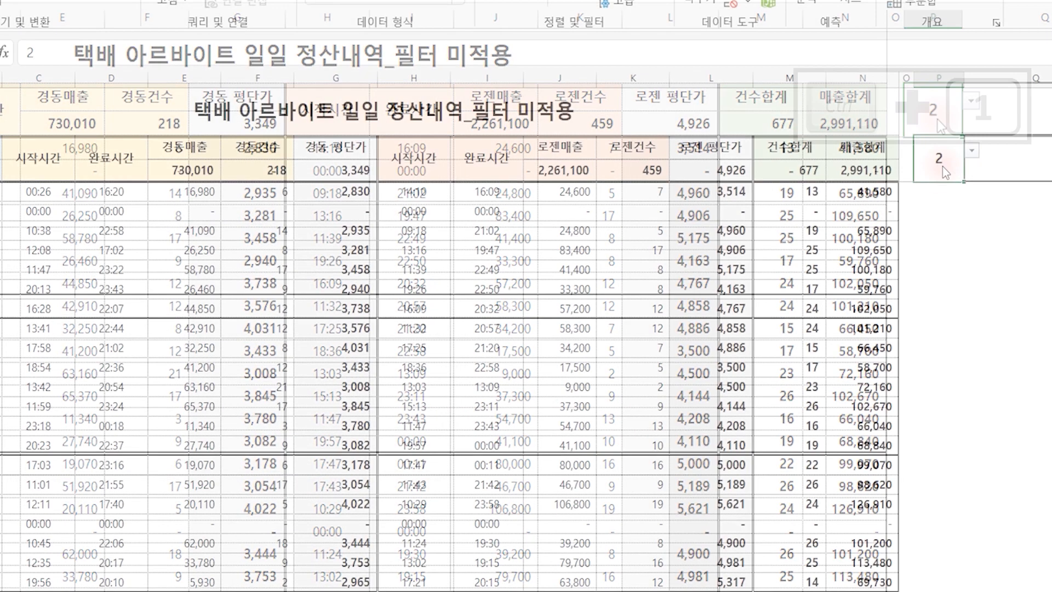
key(ctrl+1)
click(138, 298)
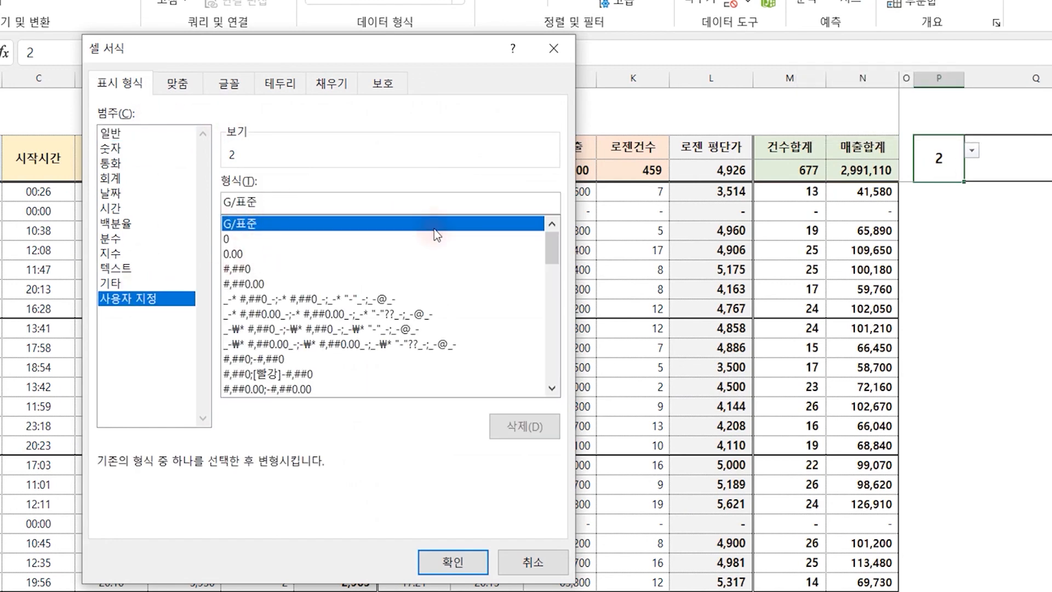
text(월)
key(Return)
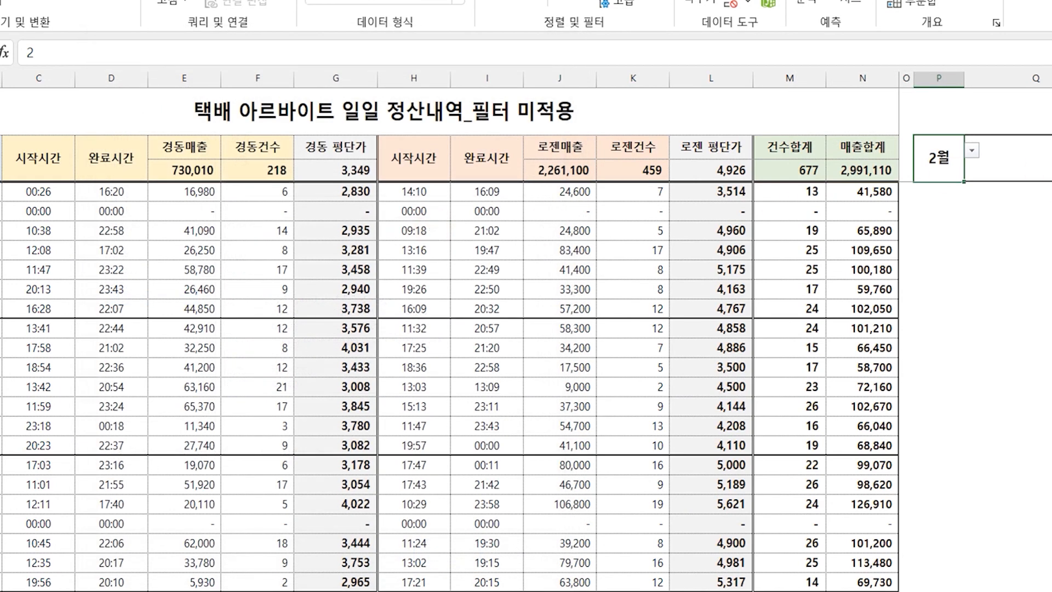
Give Q4 the custom number format #,##0원 이상 매출건수 and enter 100000 in it
click(1024, 166)
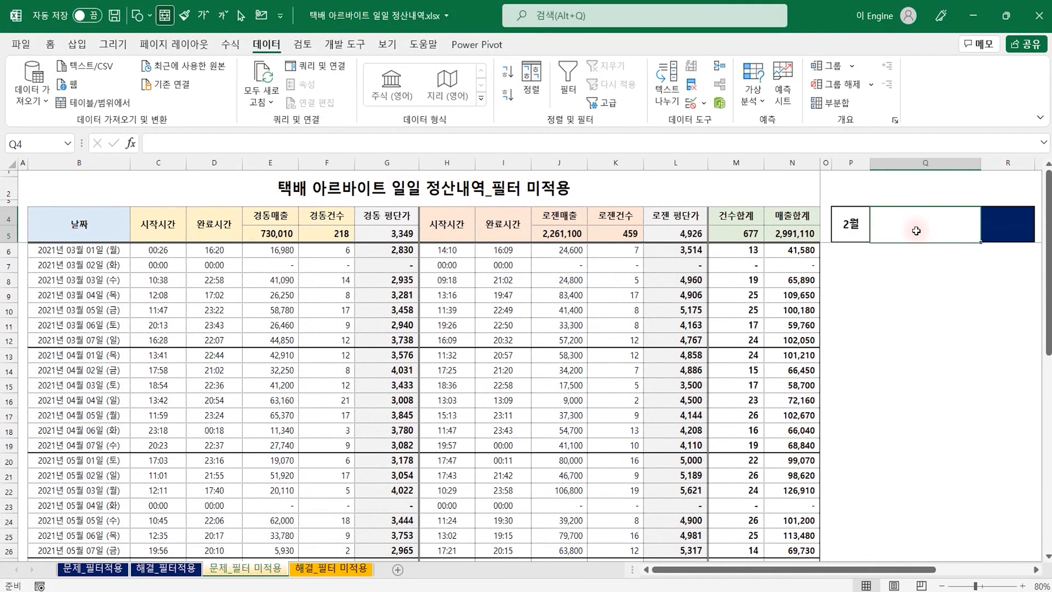
key(ctrl+1)
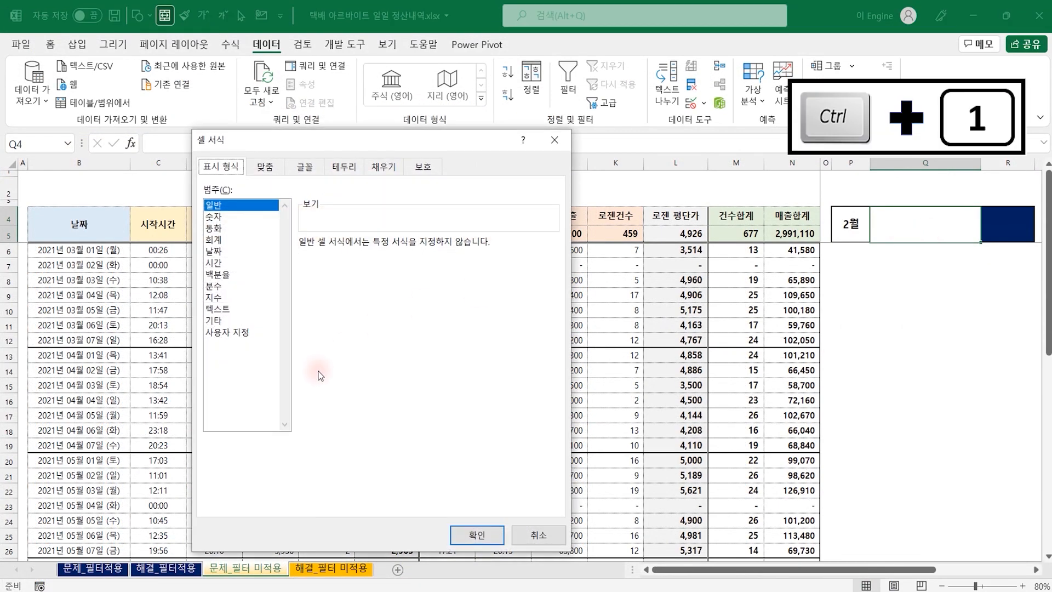
click(240, 332)
click(307, 308)
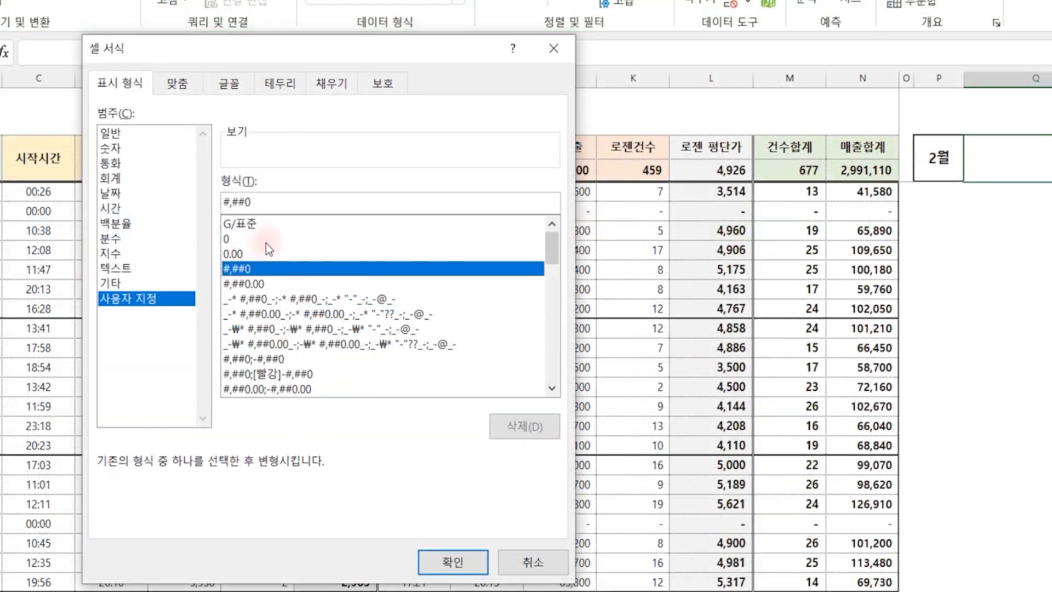
click(283, 208)
text(원 )
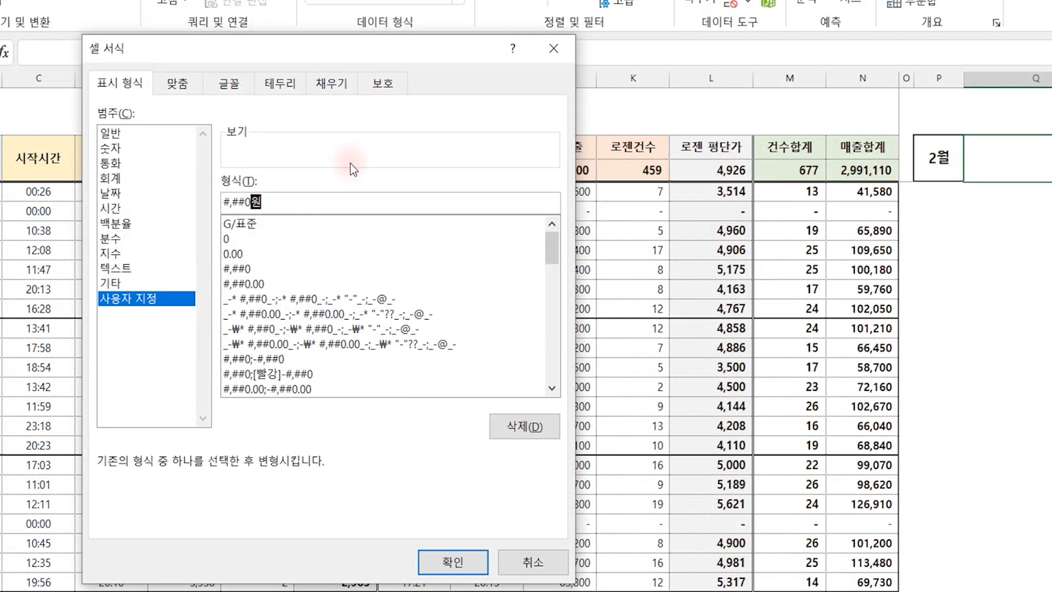
text(이상 매출건ㅅ)
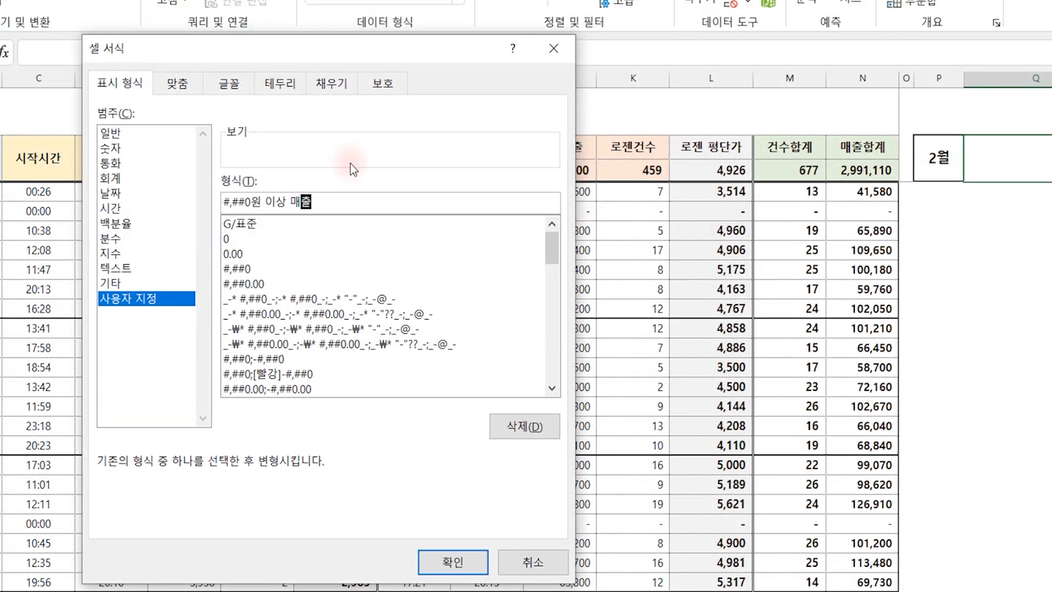
text(ㅜ)
key(Return)
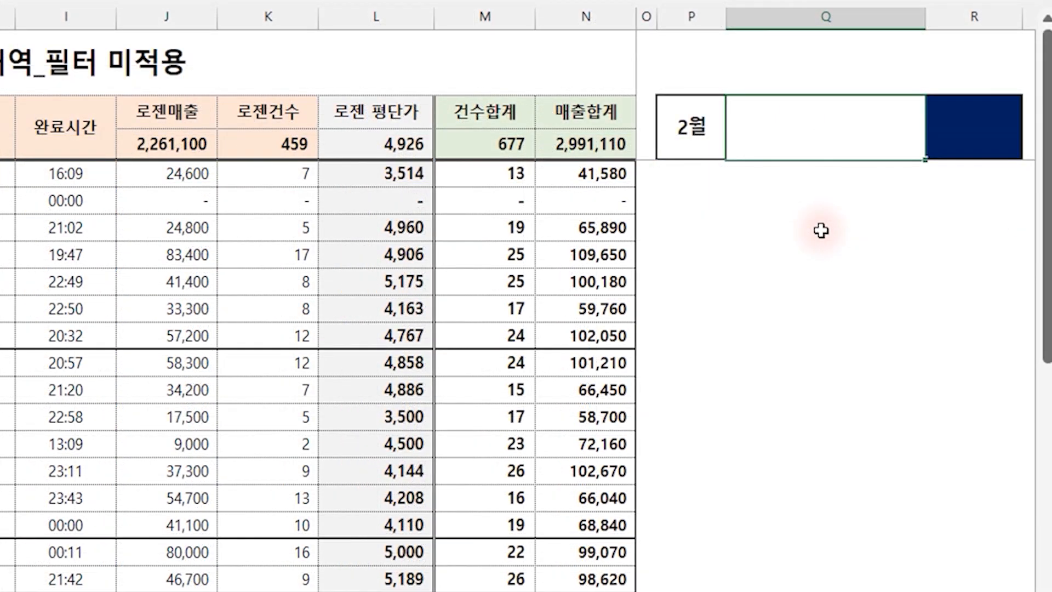
text(100000)
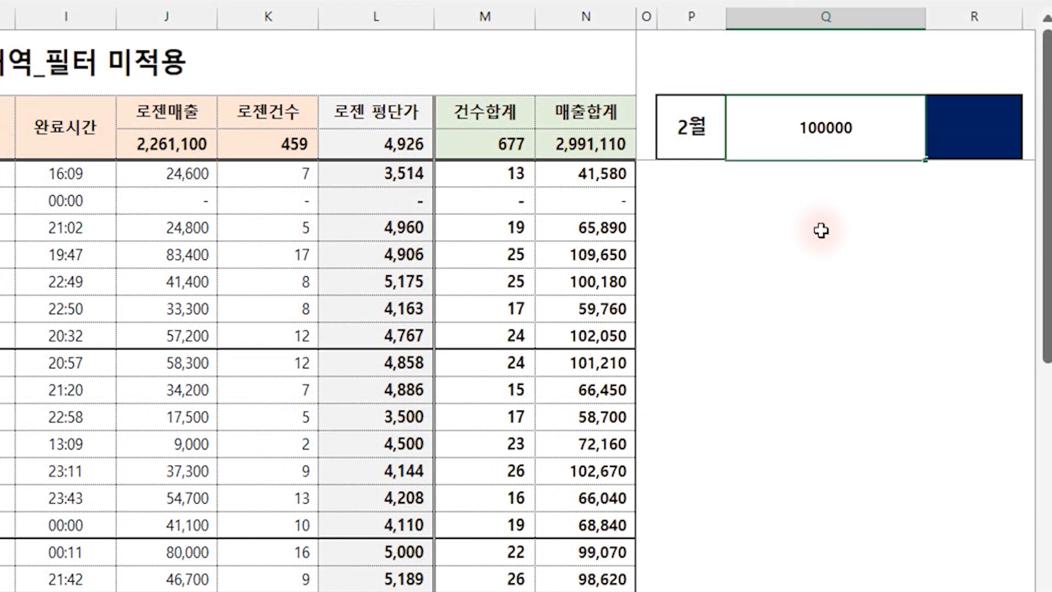
key(Return)
Begin a SUMPRODUCT formula in R4 with the sales condition --(N6:N40>=Q4) as its first array
key(Up)
key(Right)
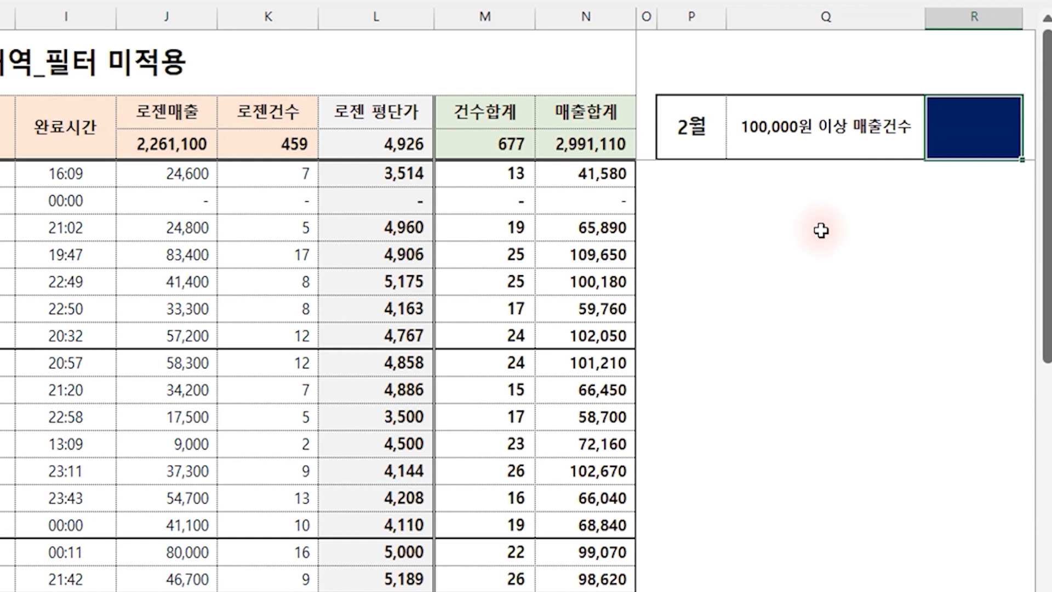
text(=SUMPRO)
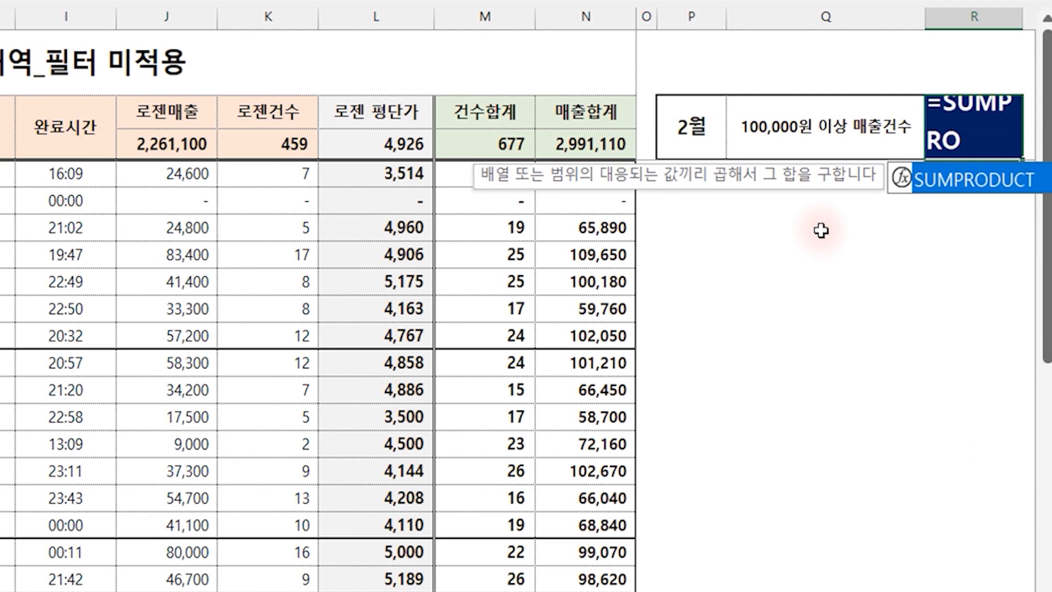
key(Tab)
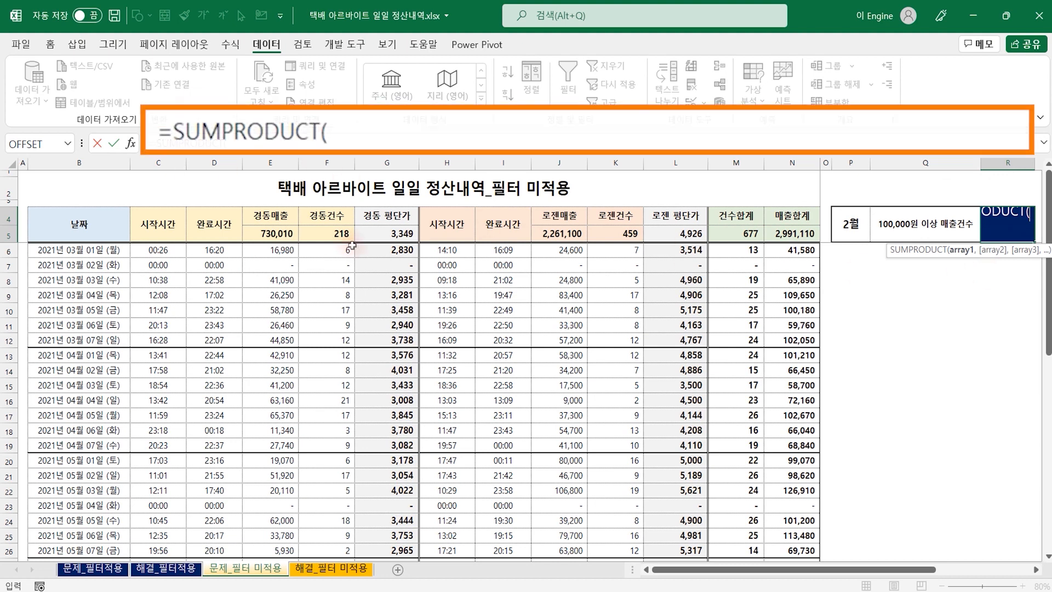
text(--()
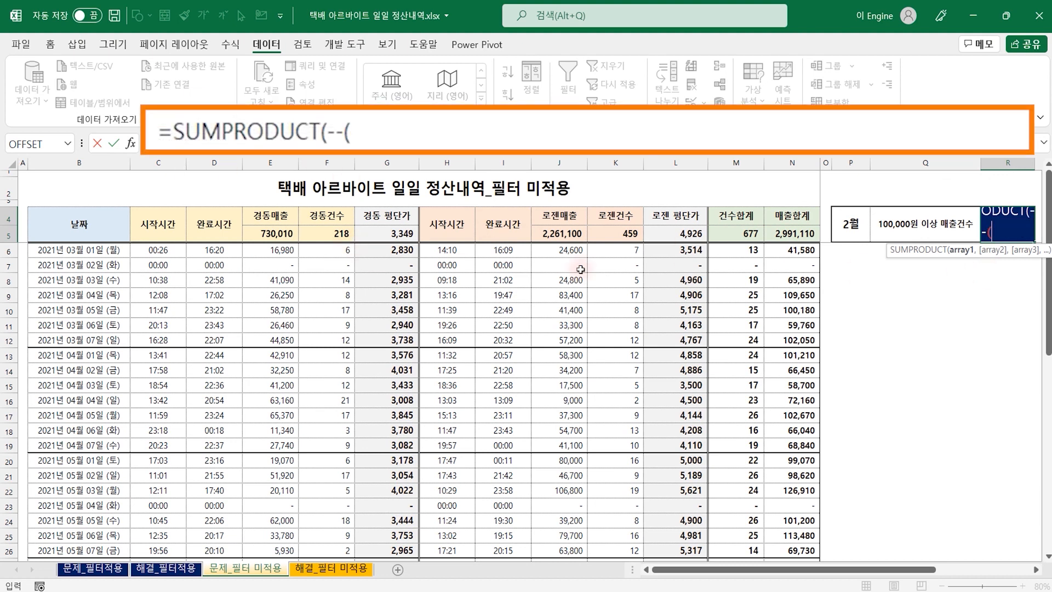
click(792, 251)
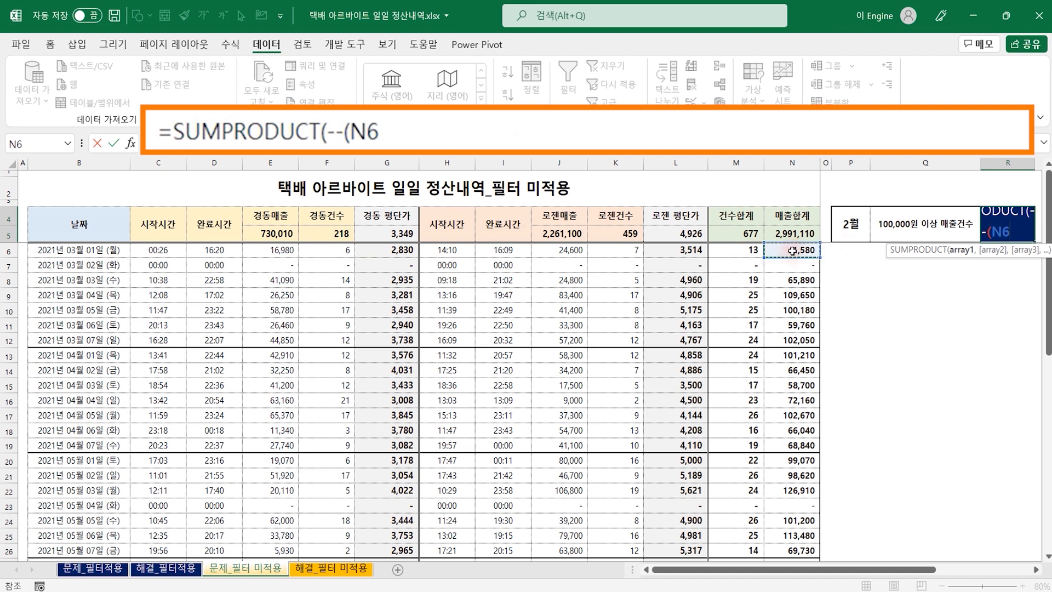
key(ctrl+shift+Down)
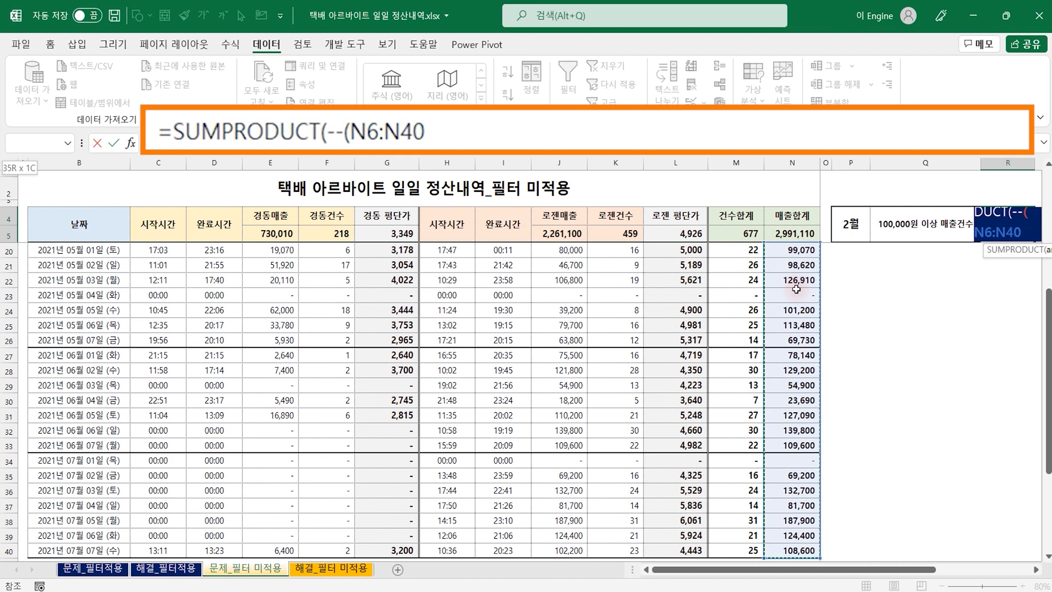
text(>=)
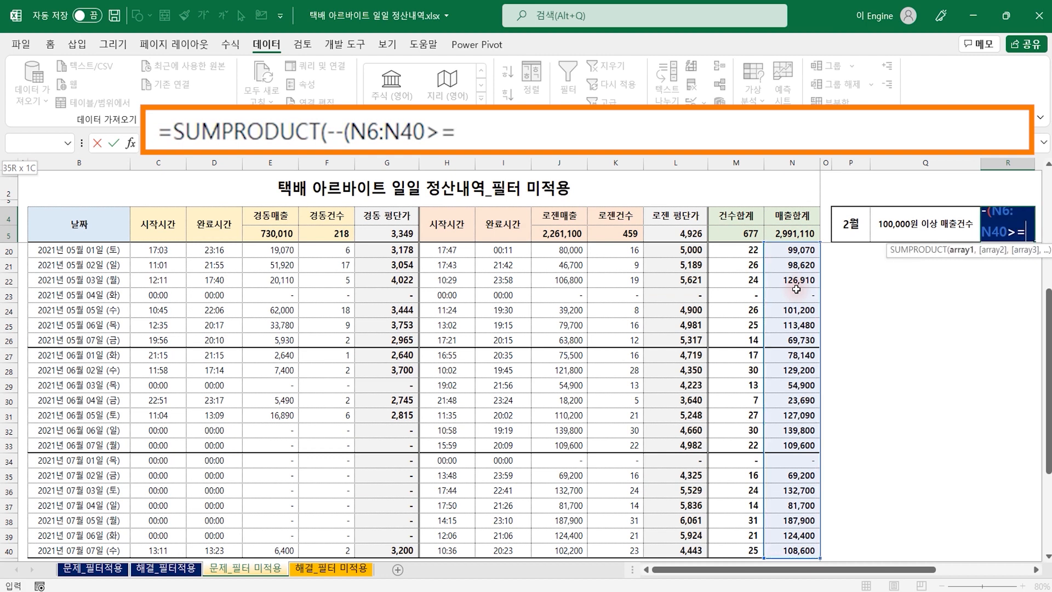
click(931, 238)
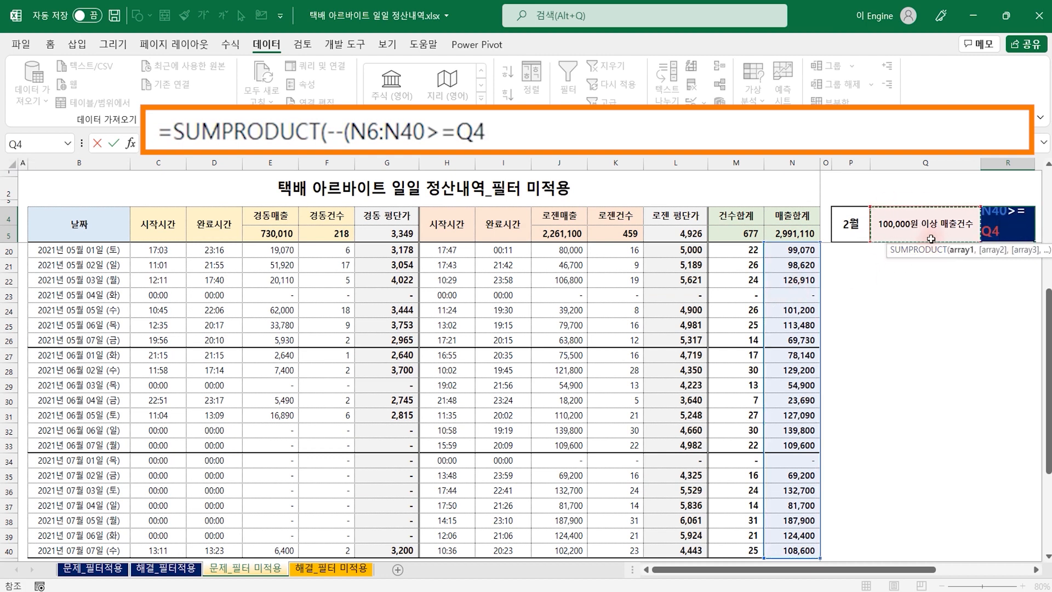
text())
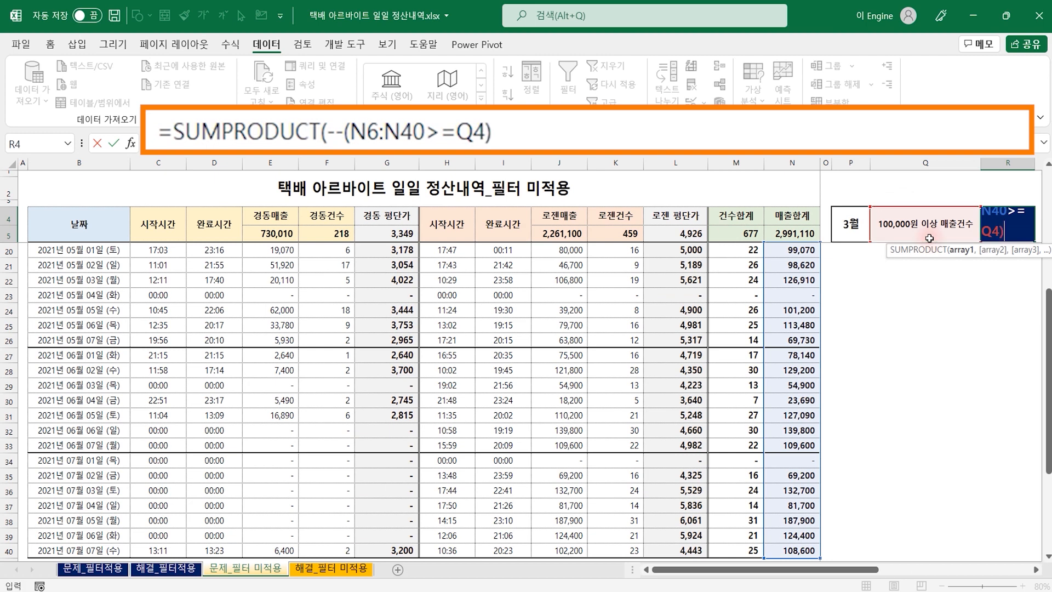
Add the month condition --(MONTH(B6:B40)=P4) as the second SUMPRODUCT array and complete the formula, accepting the closing-parenthesis correction
text(*)
key(BackSpace)
text(,)
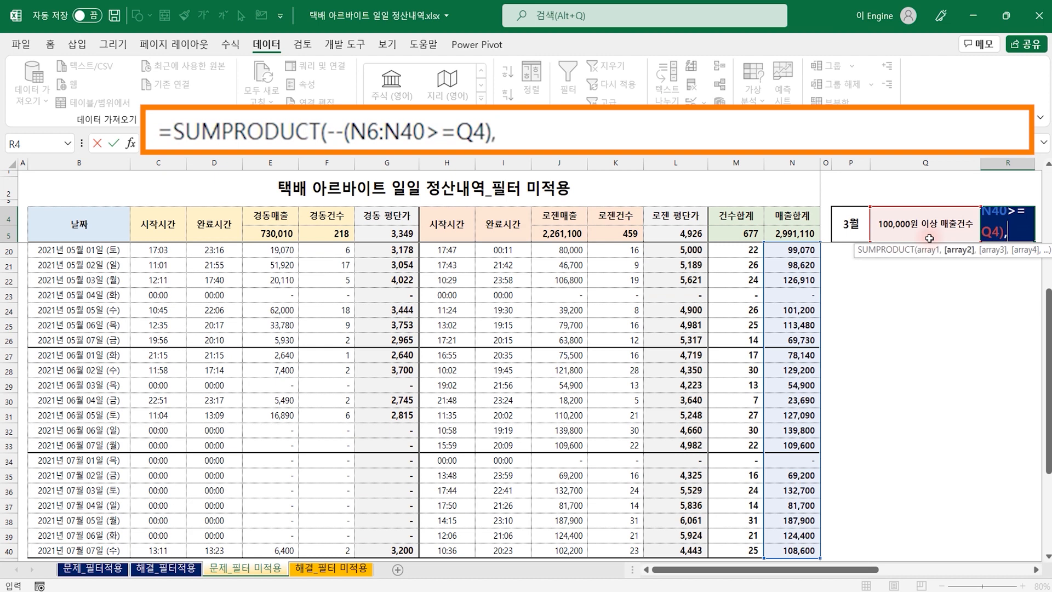
text(--(MONTH()
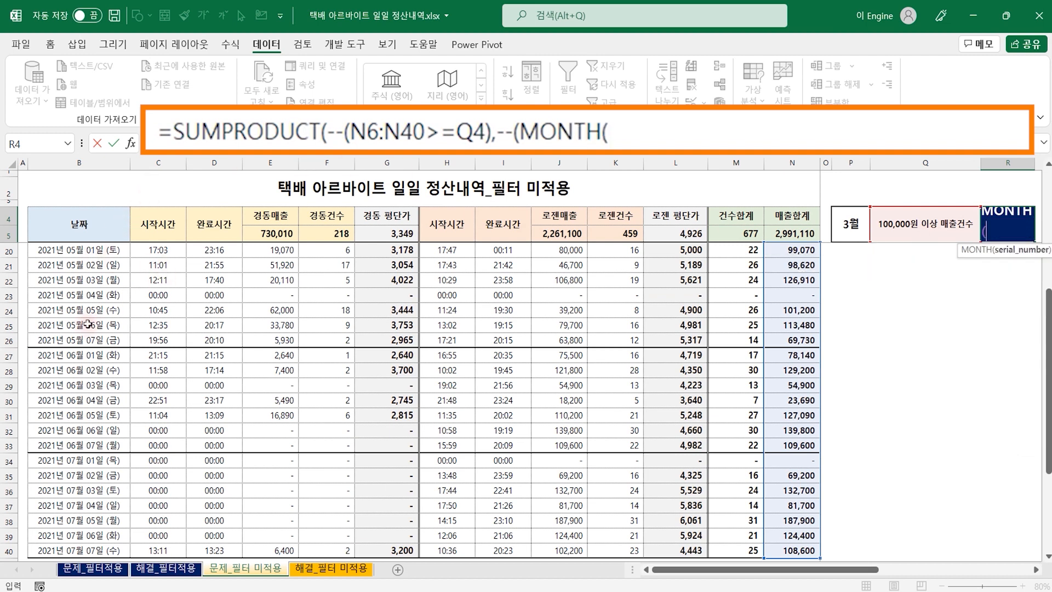
scroll(116, 310, up, 5)
click(110, 252)
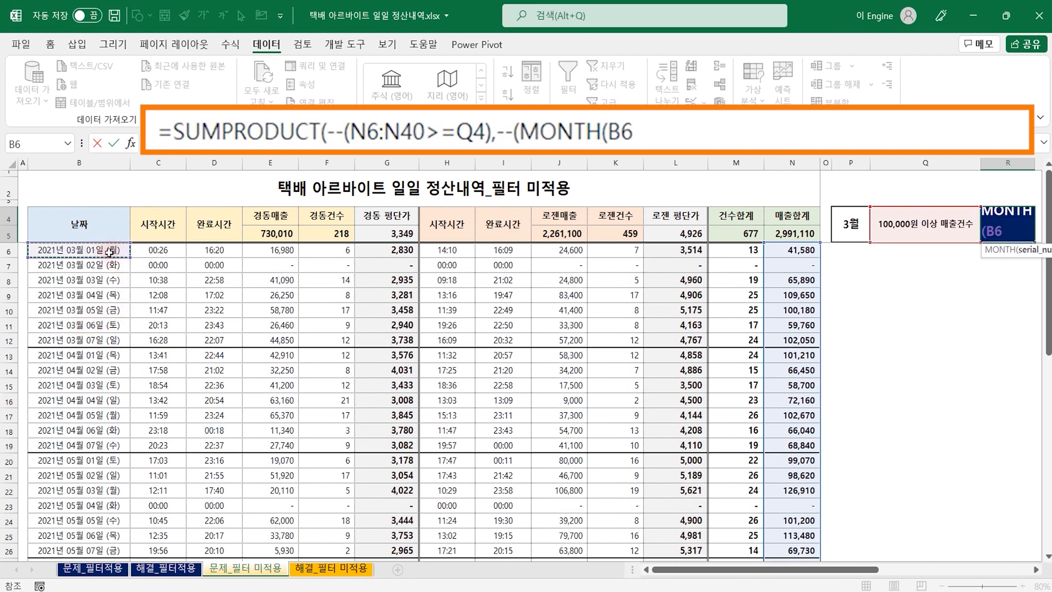
key(ctrl+shift+Down)
text())
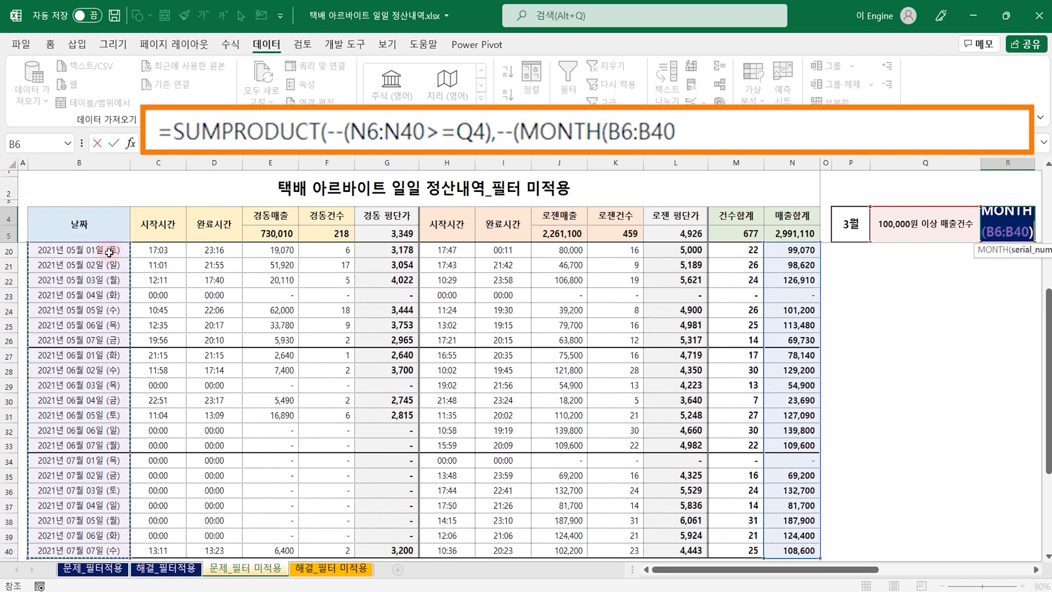
text(=)
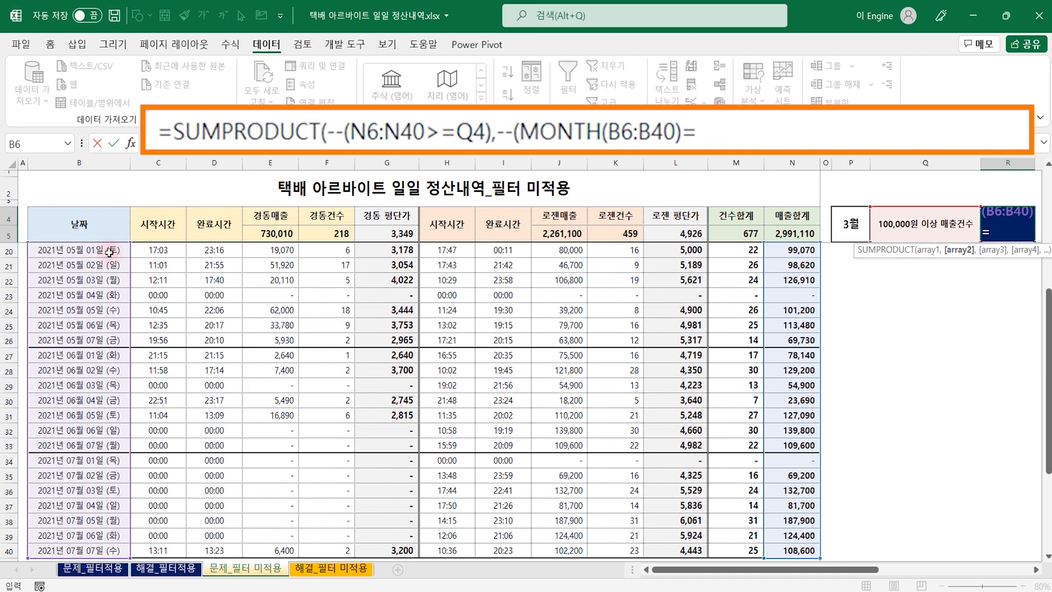
click(853, 225)
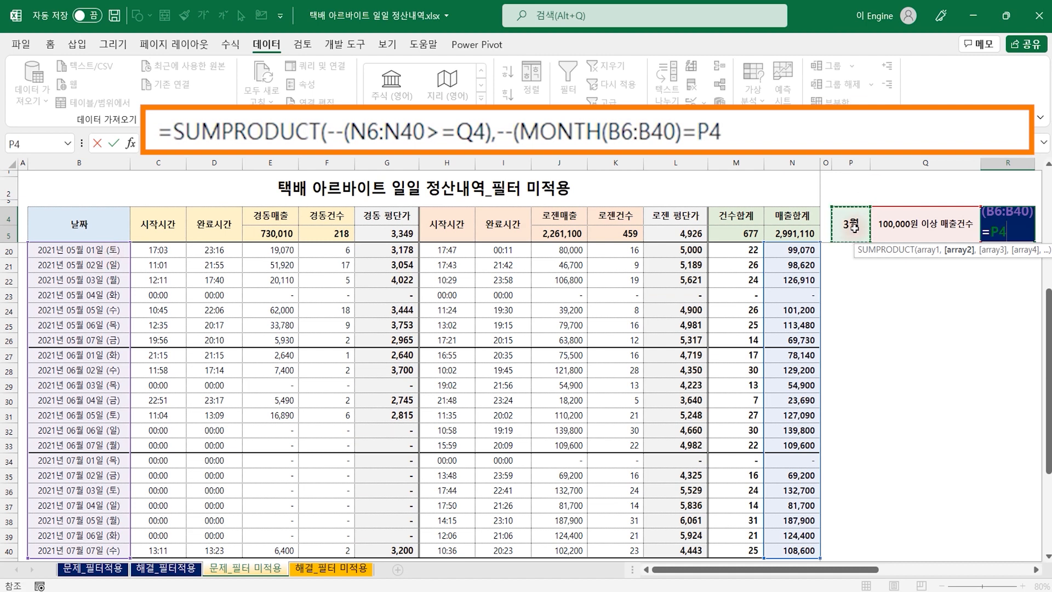
text())
key(Return)
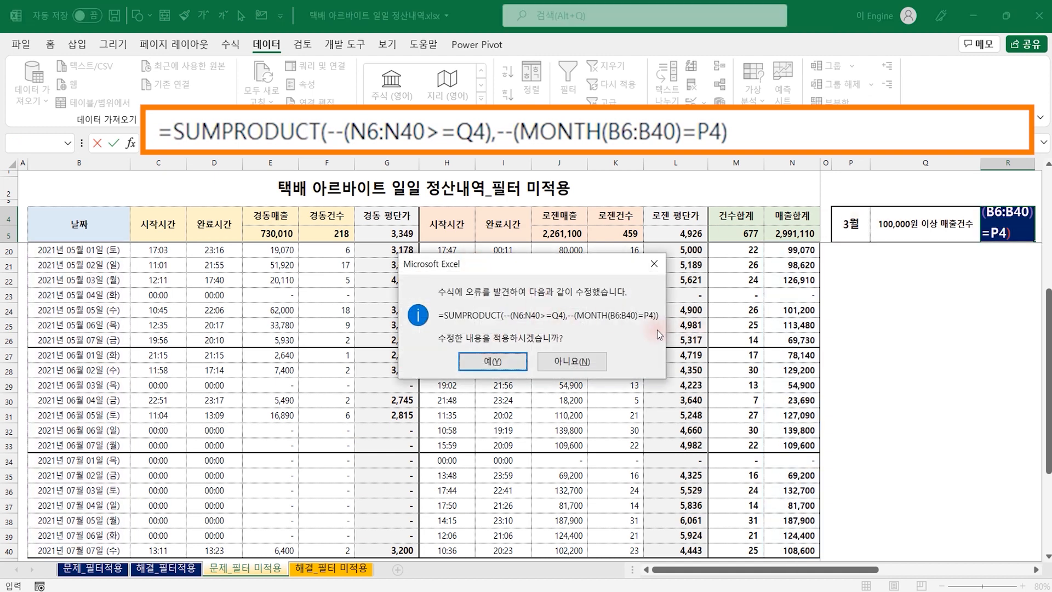
click(503, 367)
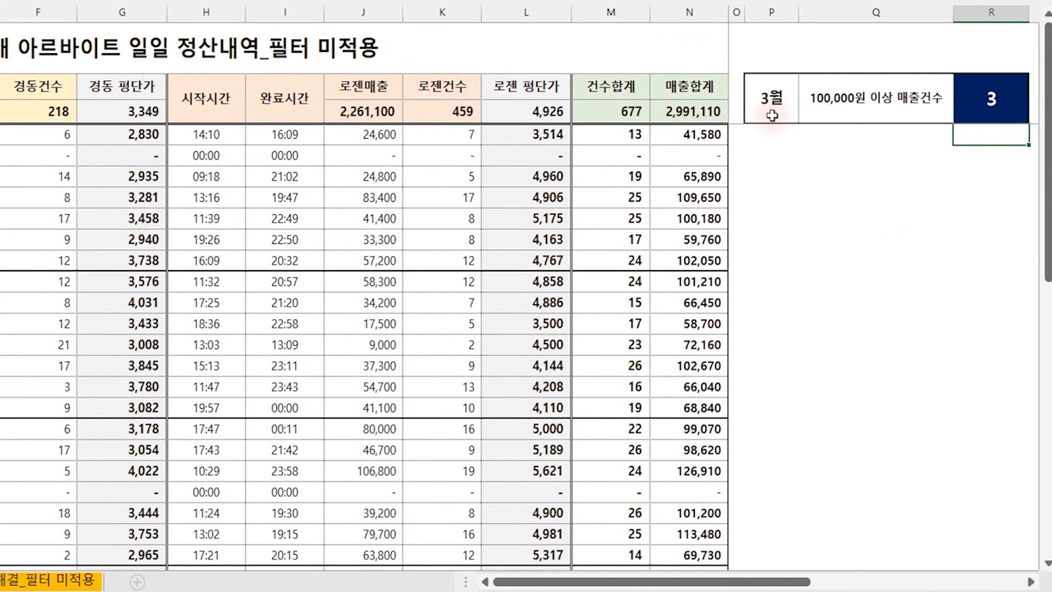
Choose 7 from the month list in P4
click(852, 229)
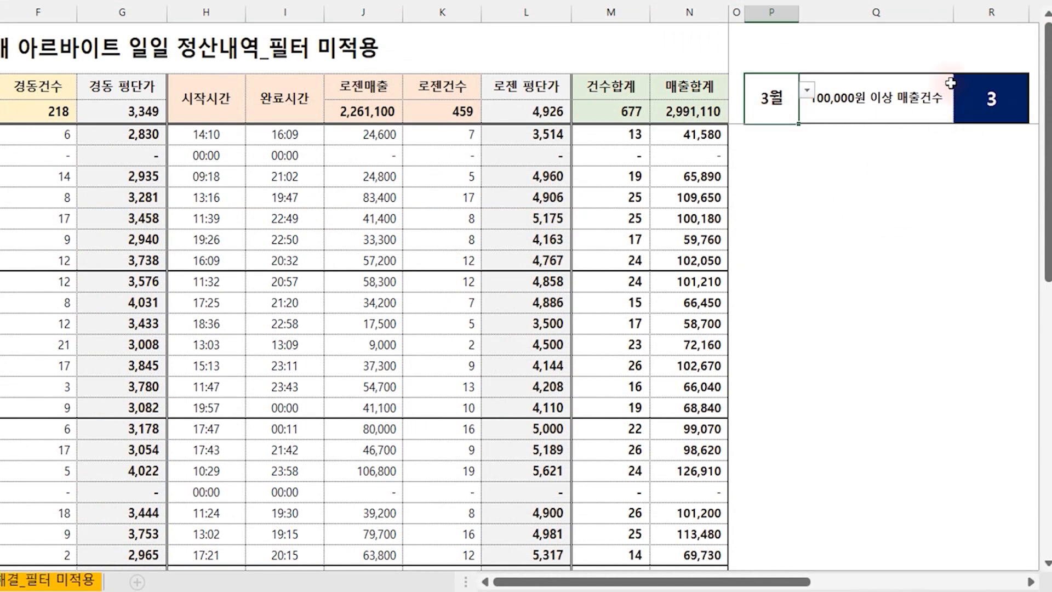
click(809, 93)
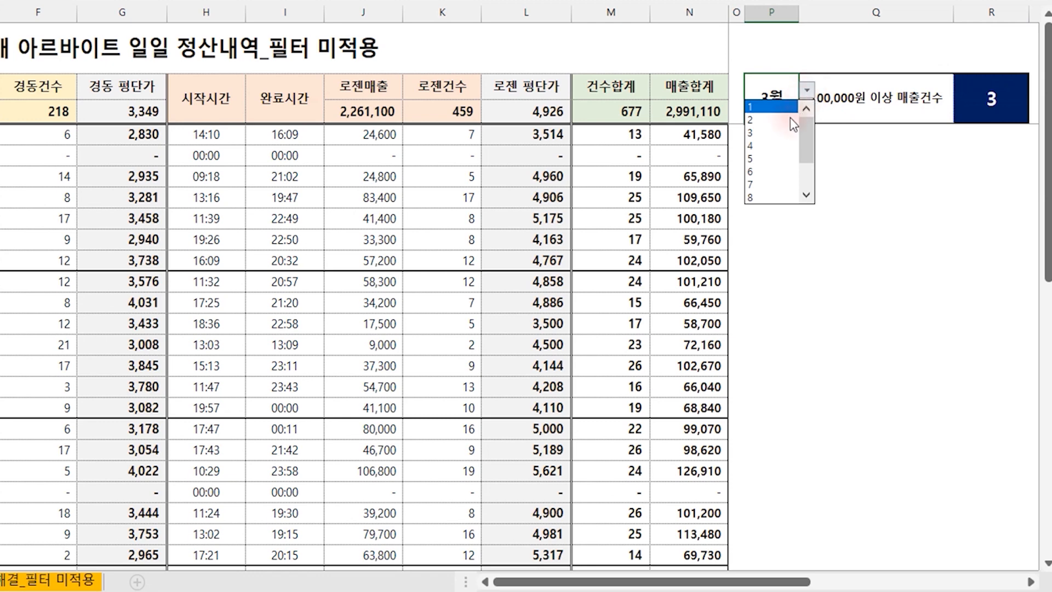
click(761, 182)
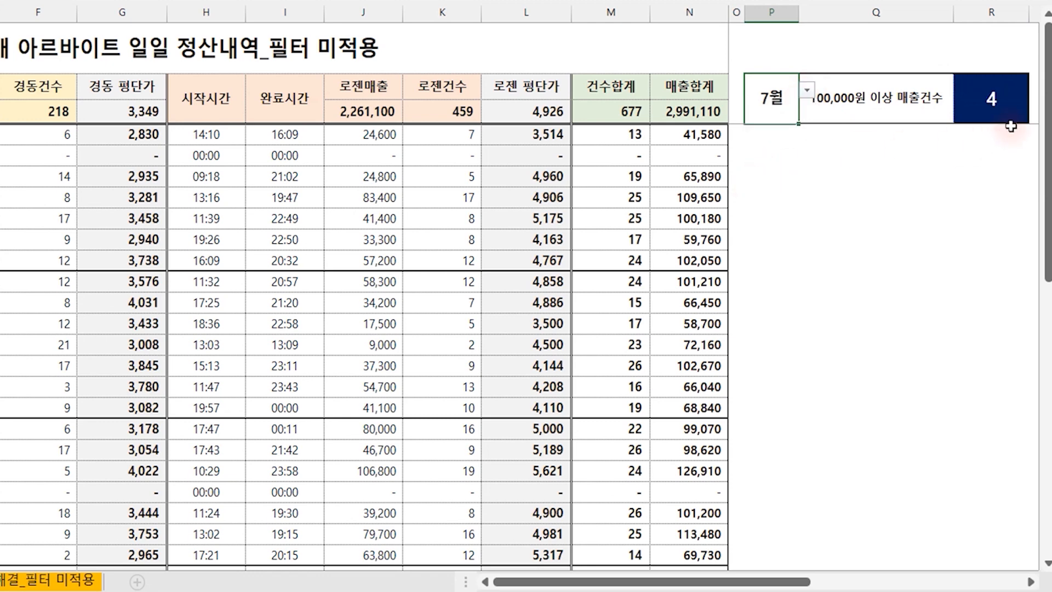
Check the July count by selecting together the July 매출합계 cells of 100,000 or more: N36, N38, N39 and N40
scroll(359, 242, down, 5)
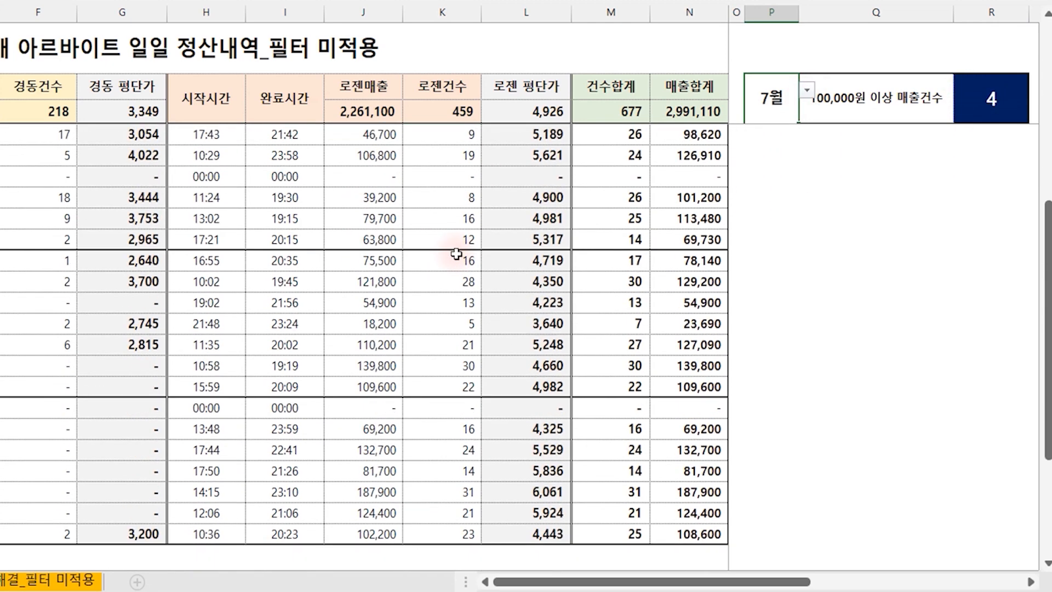
scroll(456, 254, down, 1)
click(702, 386)
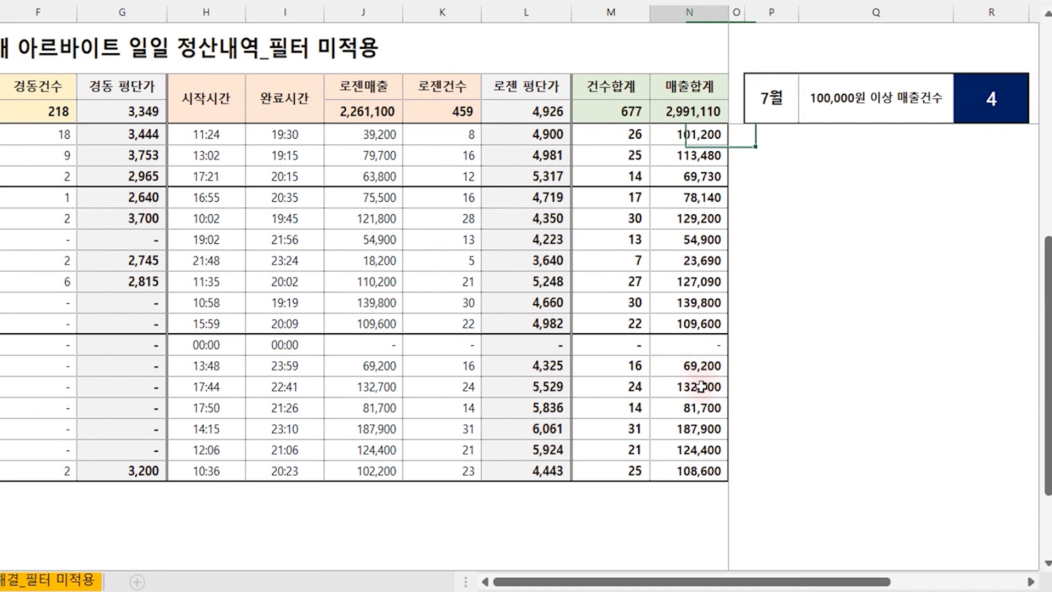
ctrl+click(691, 429)
ctrl+click(691, 450)
ctrl+click(697, 471)
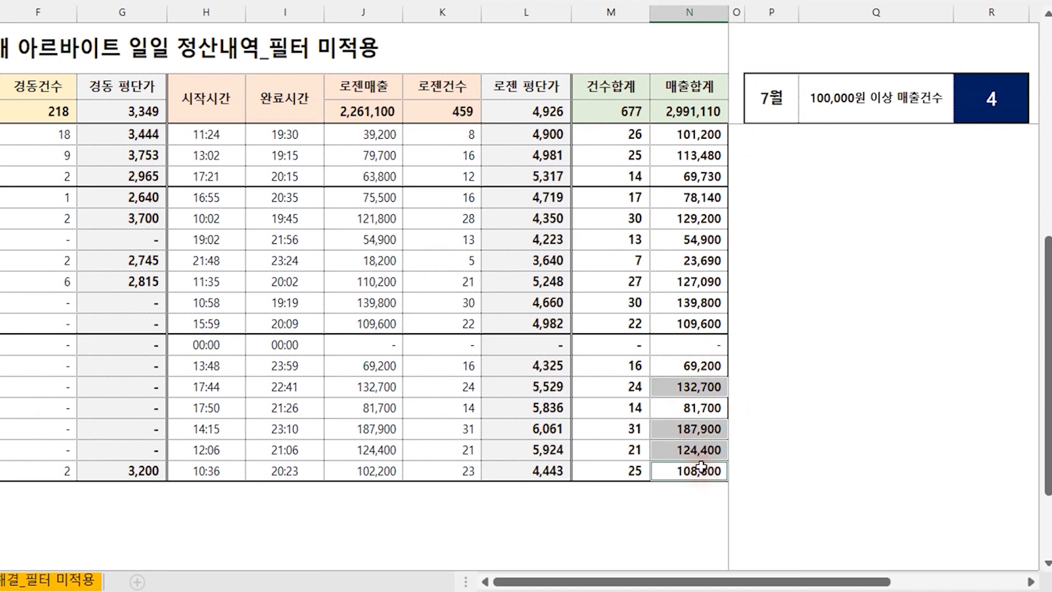
Try the R4 SUMPRODUCT formula without the -- before the (MONTH(B6:B40)=P4) condition
click(987, 99)
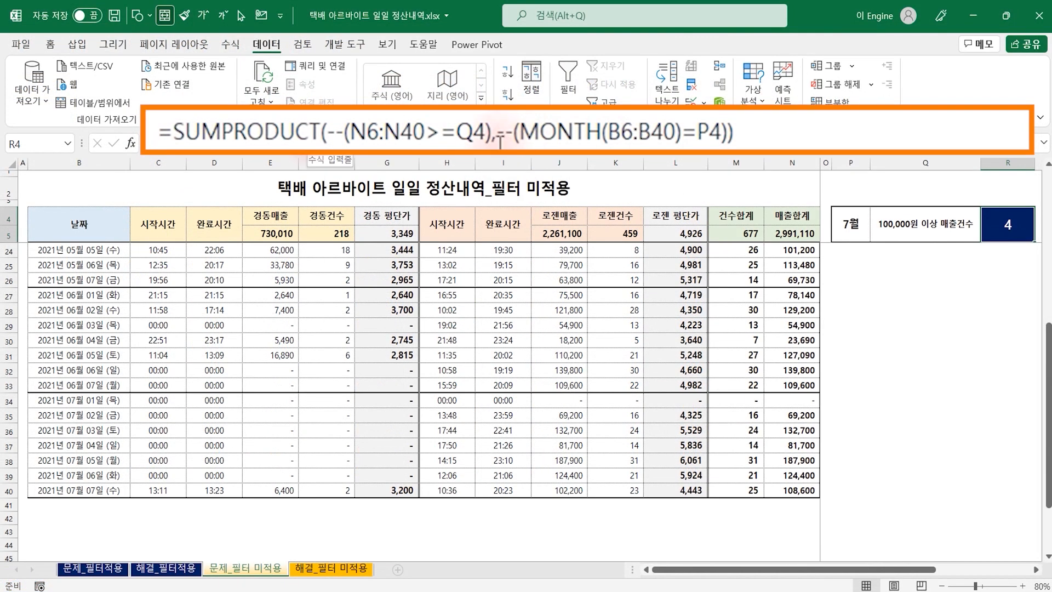
click(504, 135)
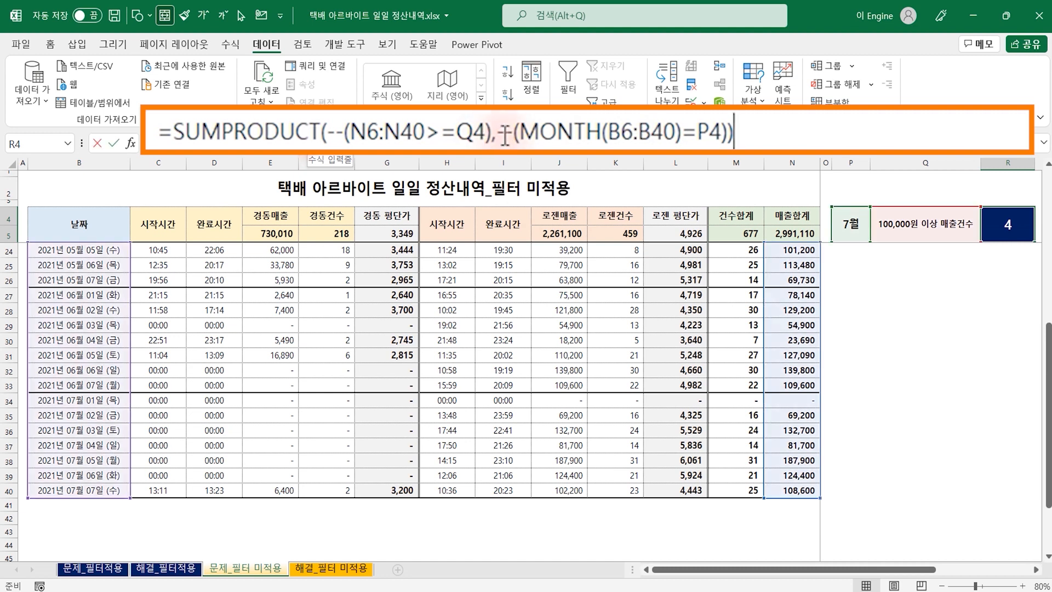
key(Right)
key(Right)
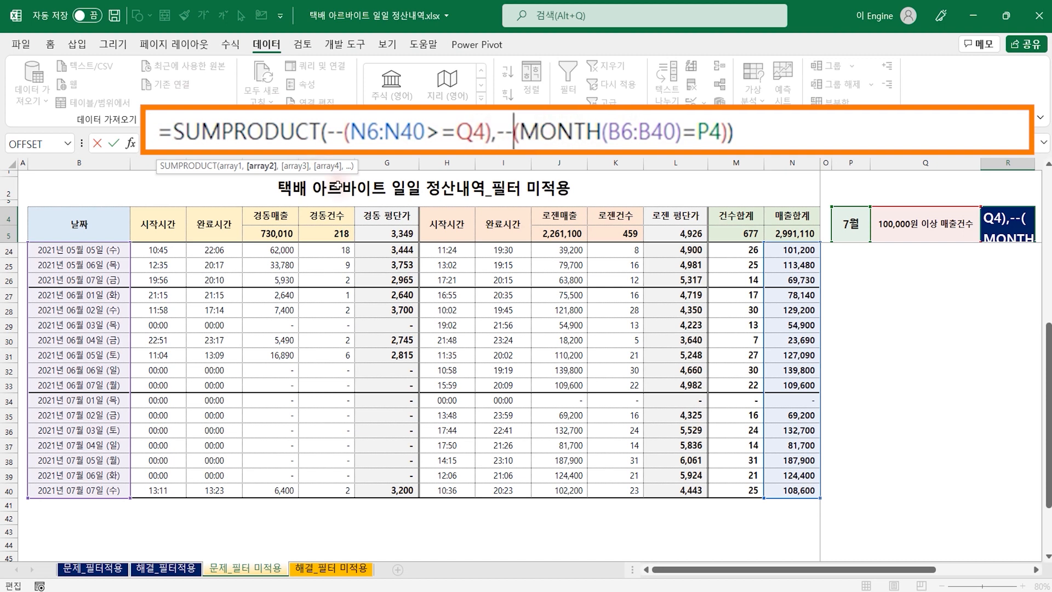
key(BackSpace)
key(BackSpace)
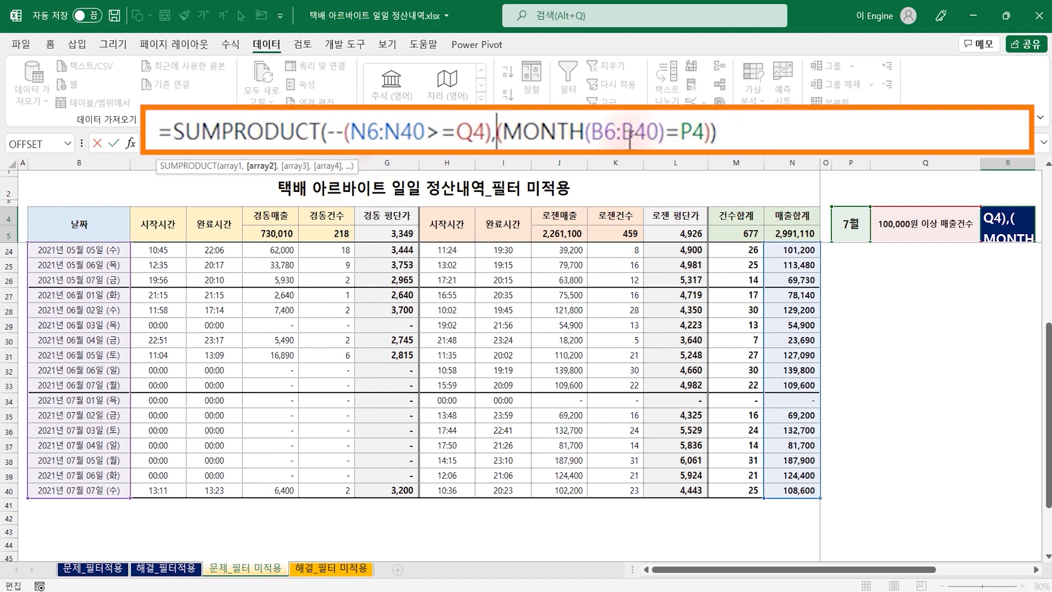
key(Return)
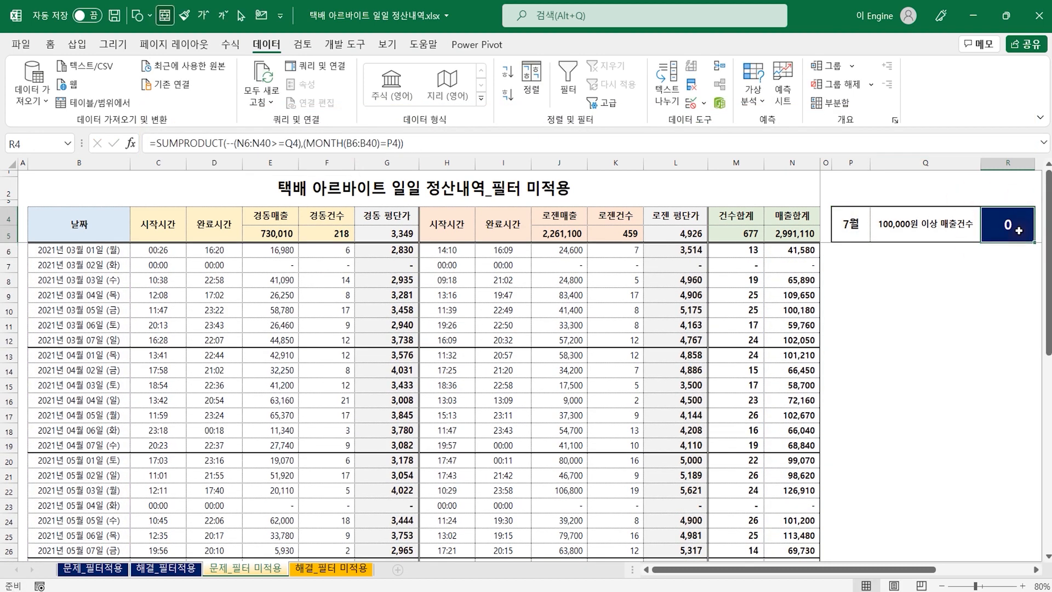
Join the sales and month conditions in R4 by multiplication, giving =SUMPRODUCT(--(N6:N40>=Q4)*(MONTH(B6:B40)=P4))
click(303, 143)
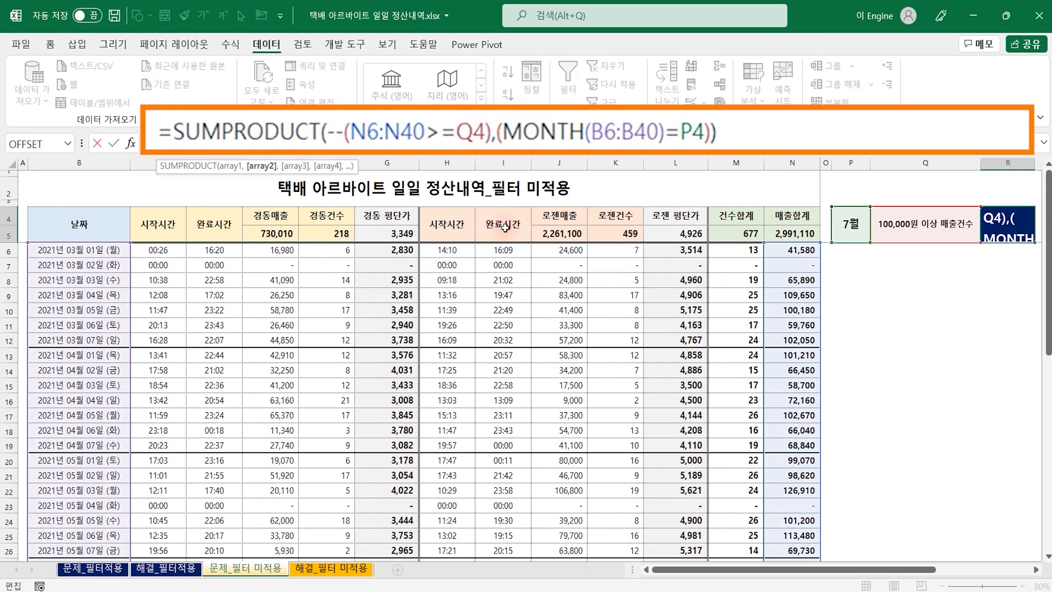
text(--)
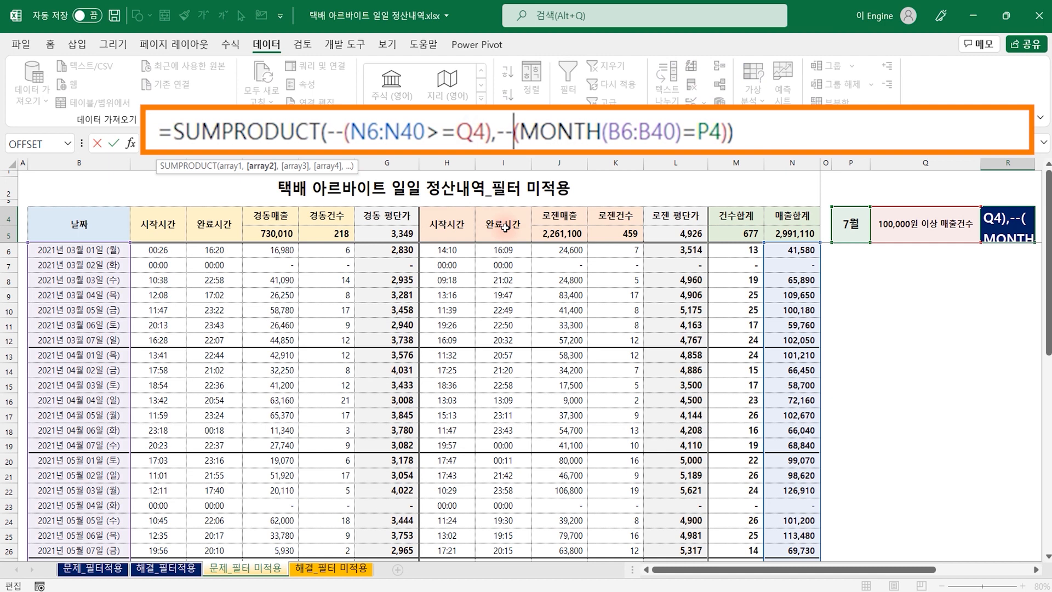
key(BackSpace)
key(BackSpace)
key(BackSpace)
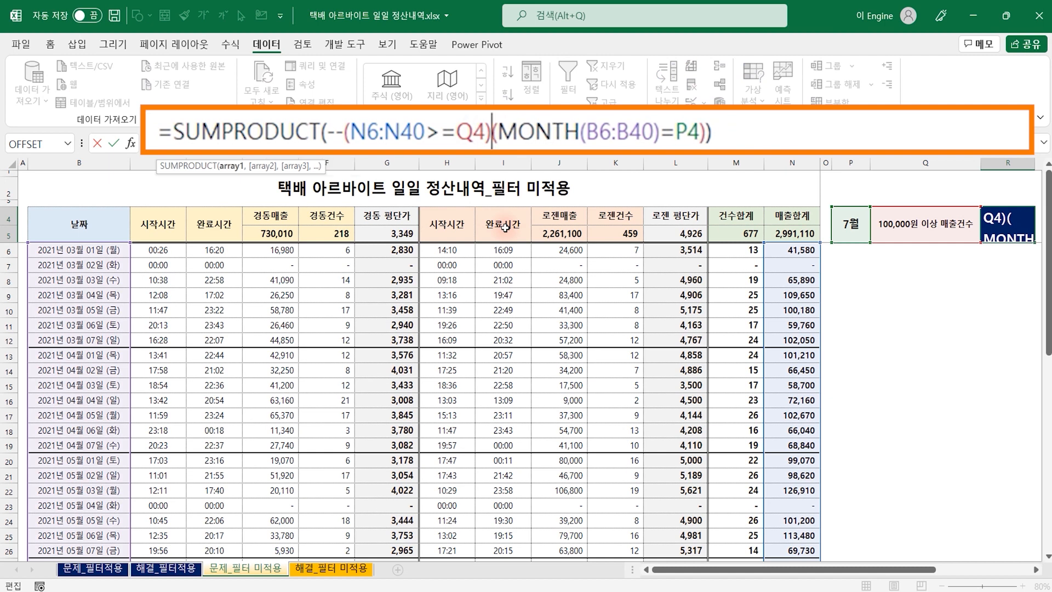
text(*)
click(818, 146)
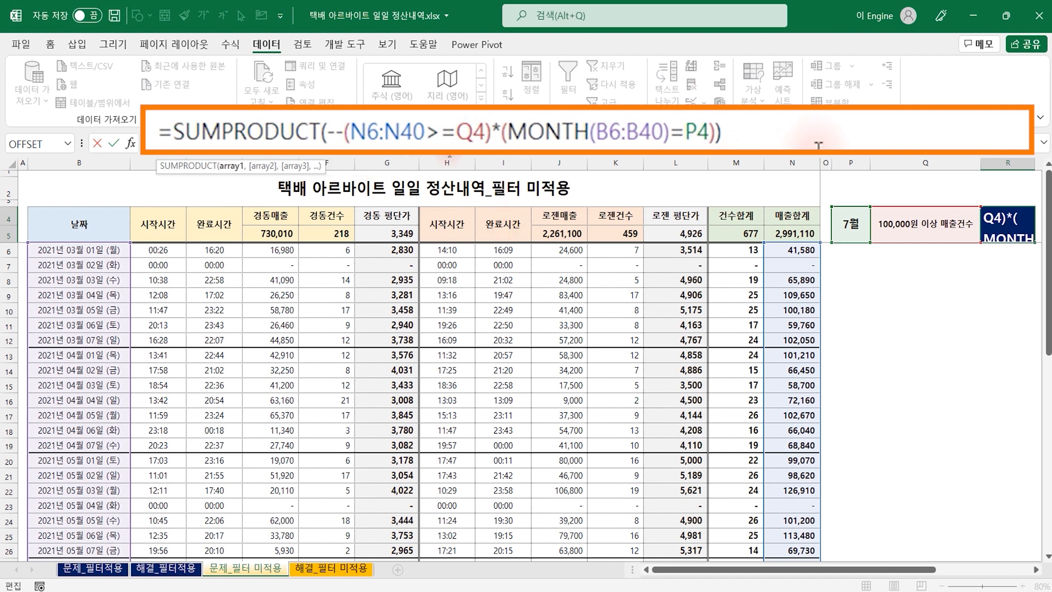
key(Return)
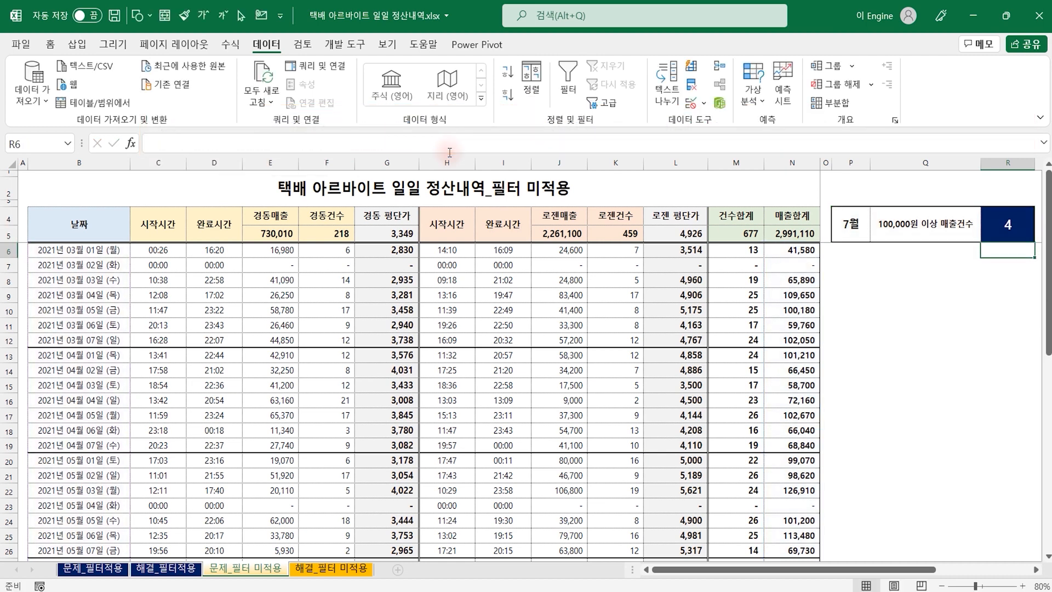
Remove the -- before the sales condition in R4, leaving =SUMPRODUCT((N6:N40>=Q4)*(MONTH(B6:B40)=P4))
key(Up)
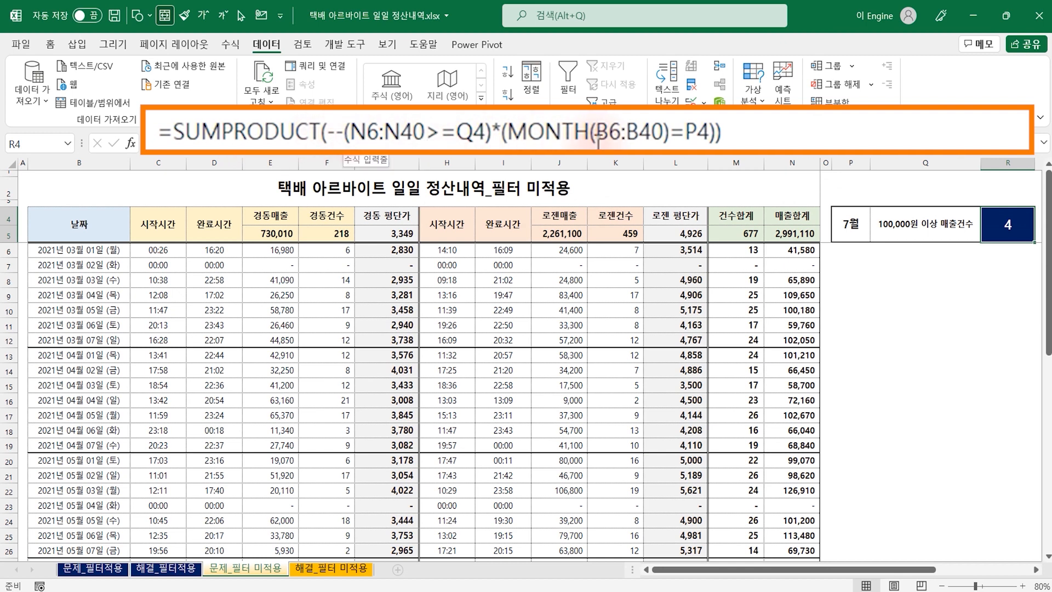
click(344, 131)
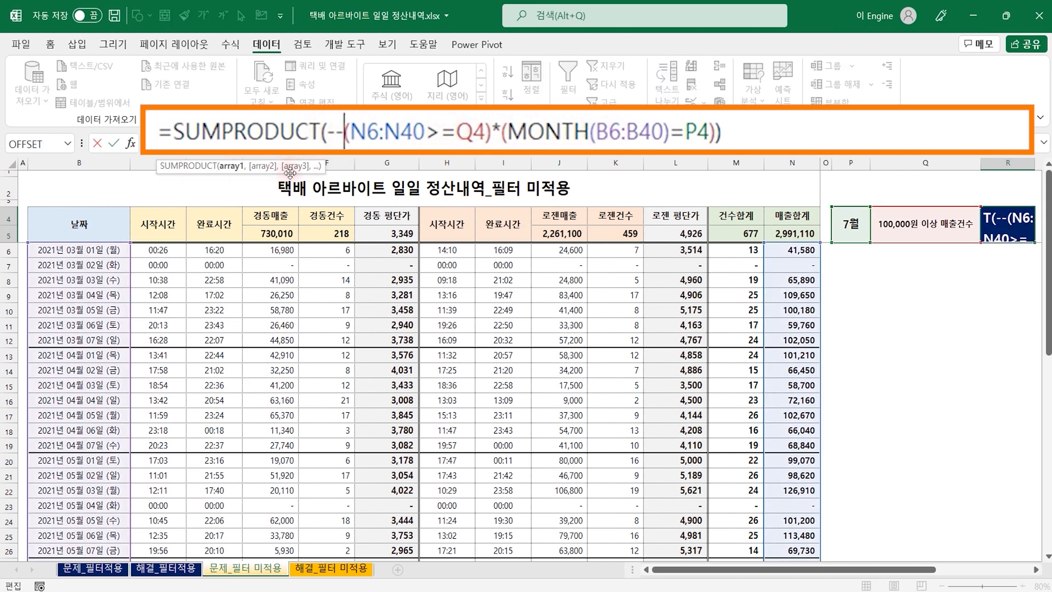
key(BackSpace)
key(BackSpace)
key(ctrl+Return)
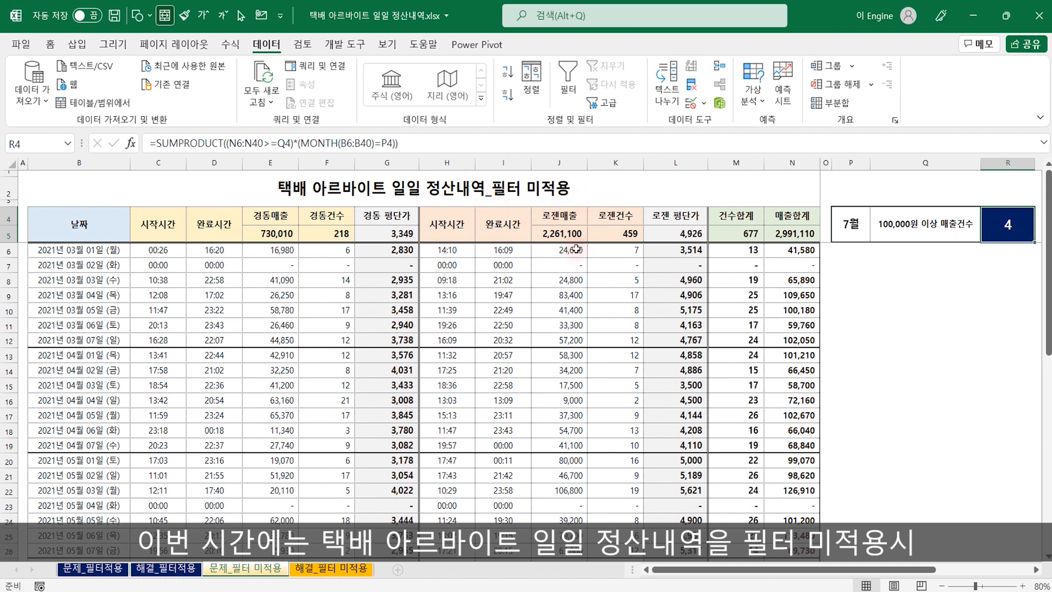
Open the 해결_필터적용 sheet to review its filter-aware SUMPRODUCT formula
click(153, 571)
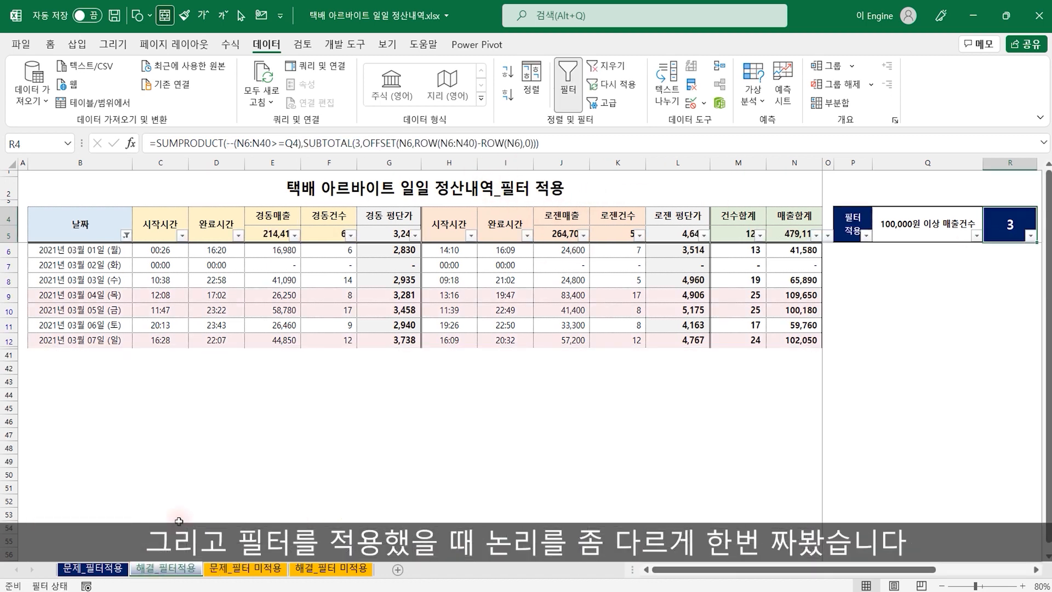